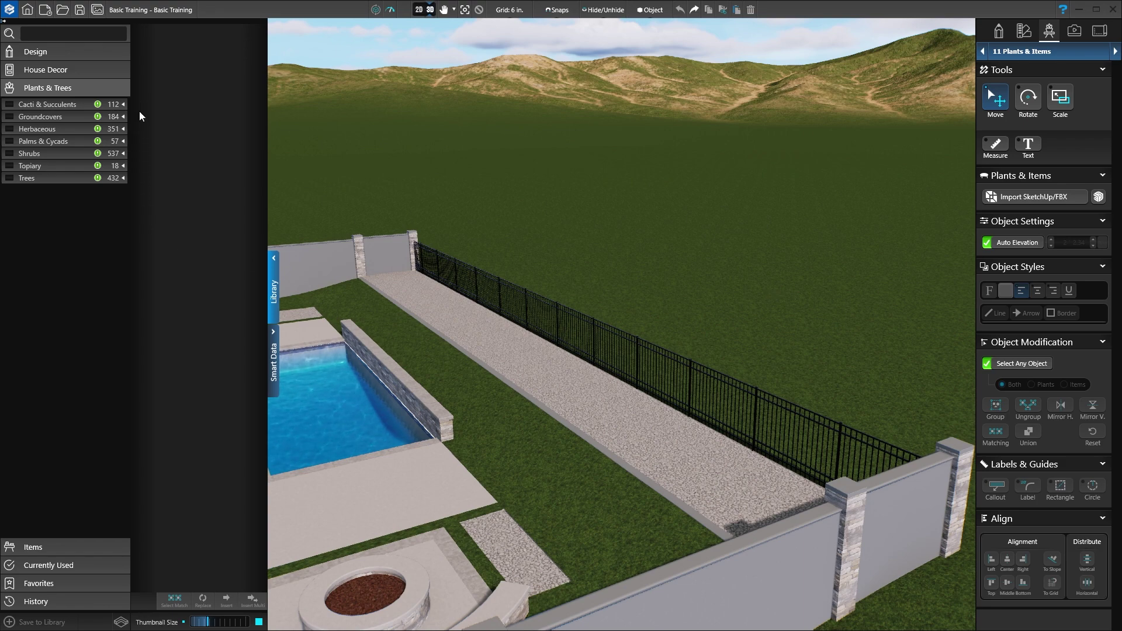
- Browse Plants & Trees > Trees > Evergreen and select the Coppertone tree
click(123, 178)
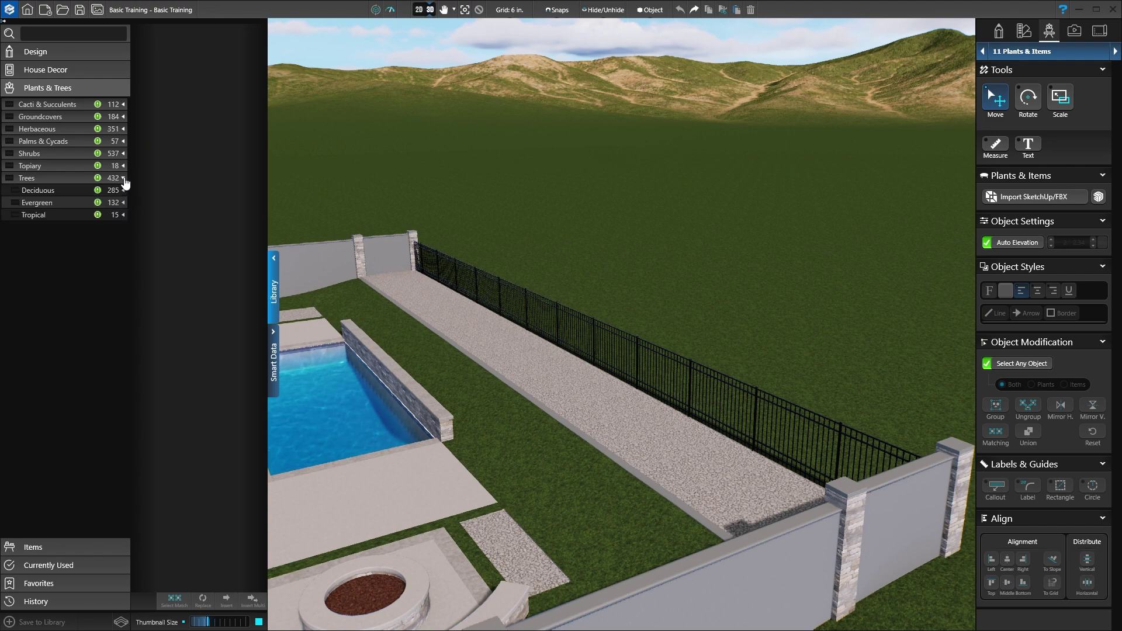
click(40, 204)
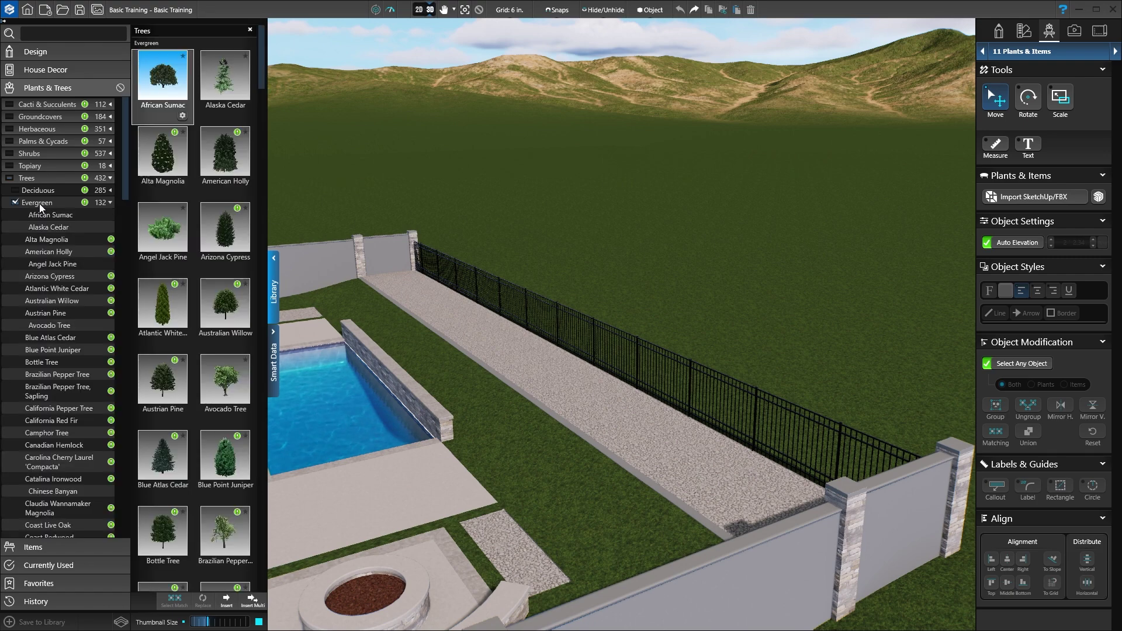
scroll(187, 246, down, 4)
scroll(191, 250, down, 4)
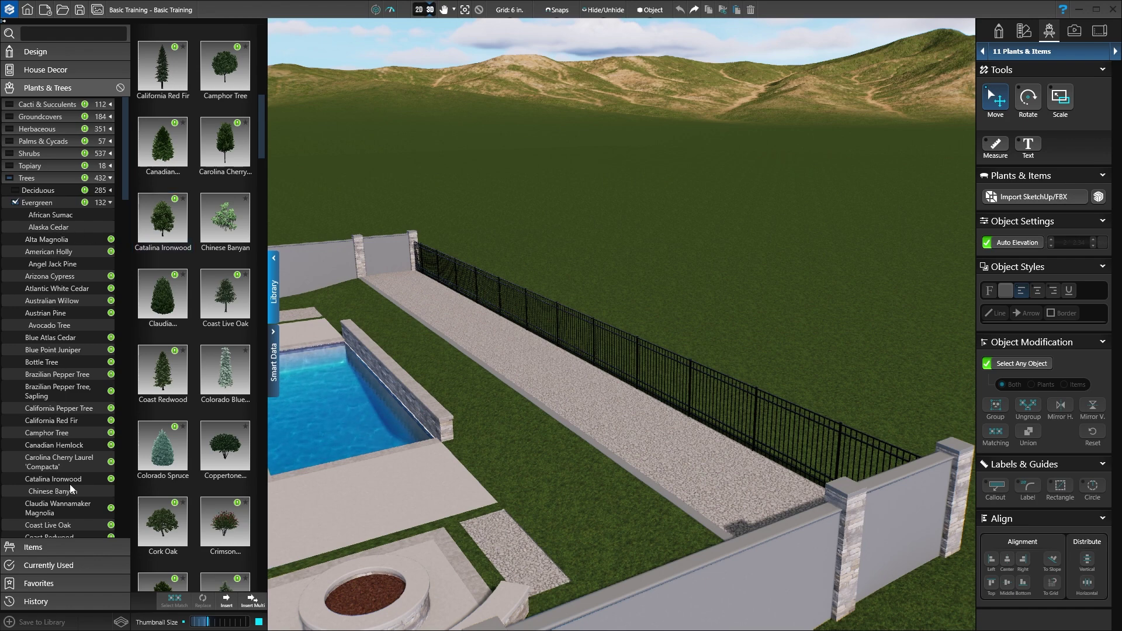
click(232, 454)
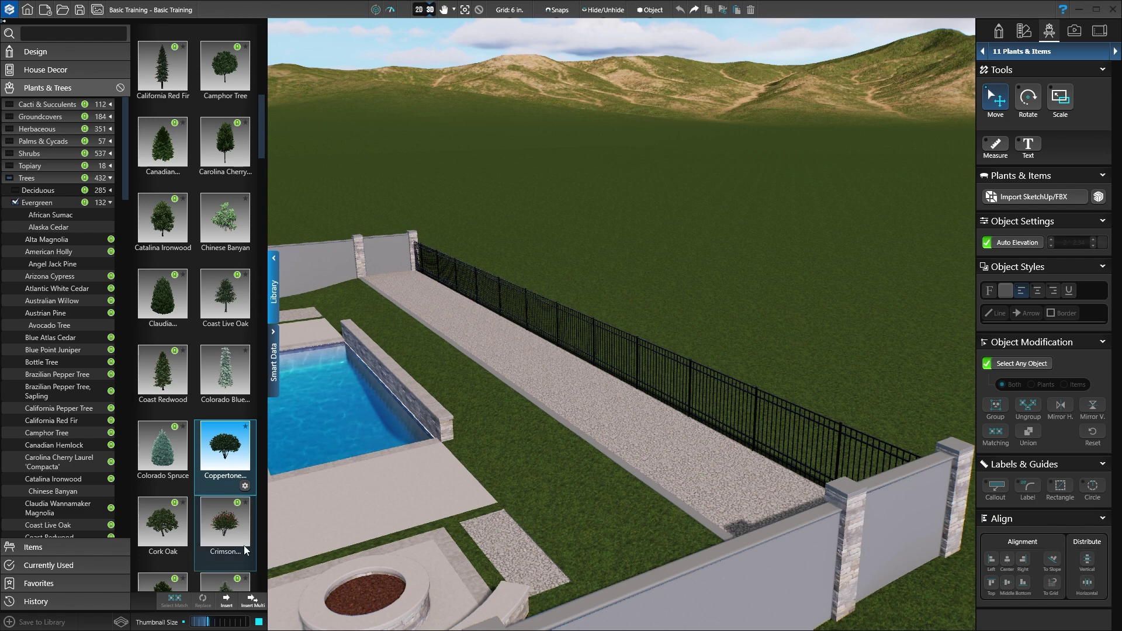
- Plant five Coppertone trees with Insert Multi along the gravel strip, from back wall to front wall
click(252, 602)
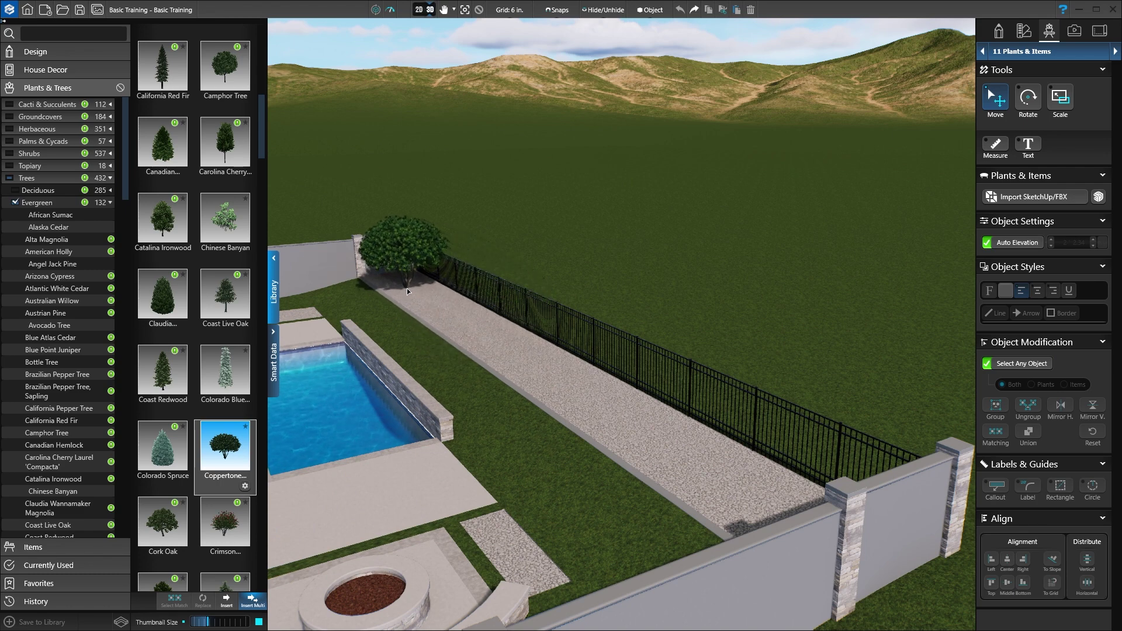
click(405, 288)
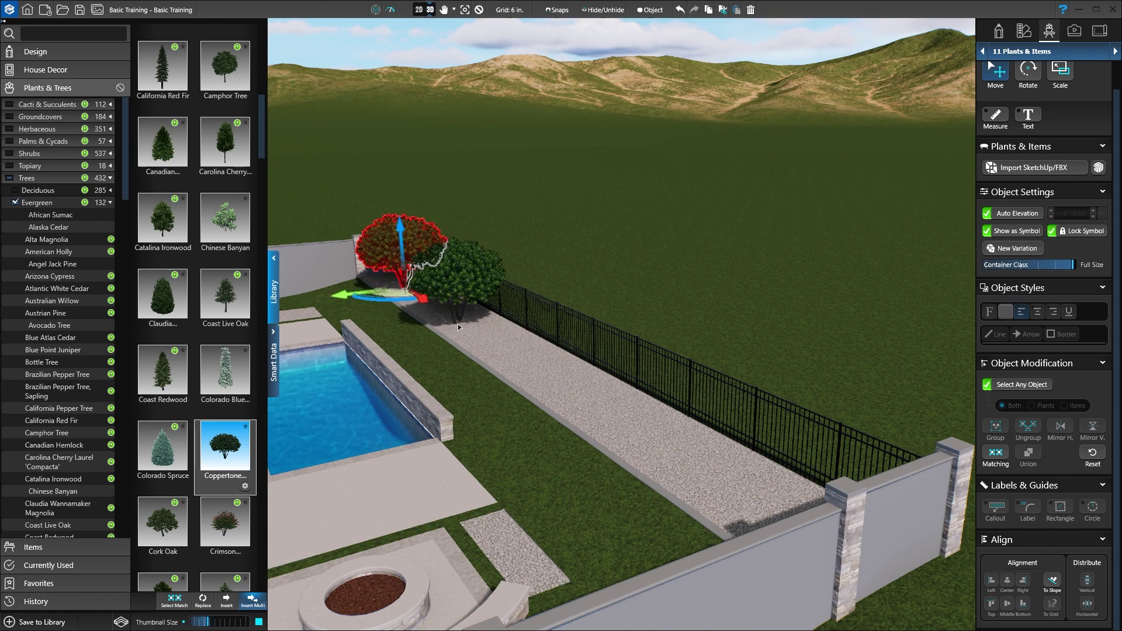
click(458, 328)
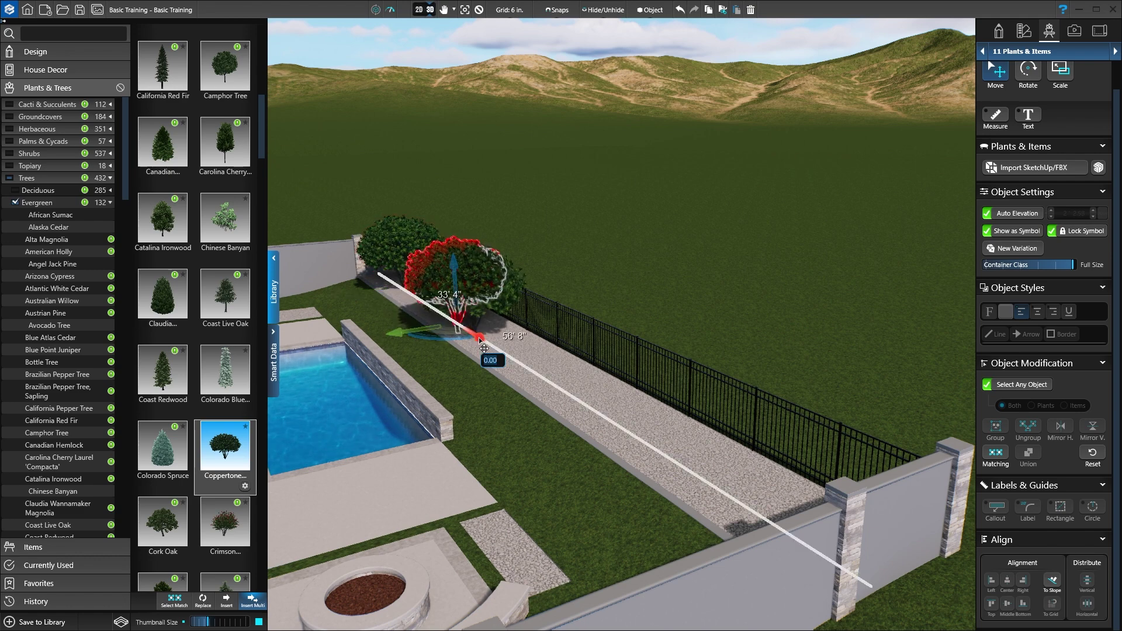
click(526, 371)
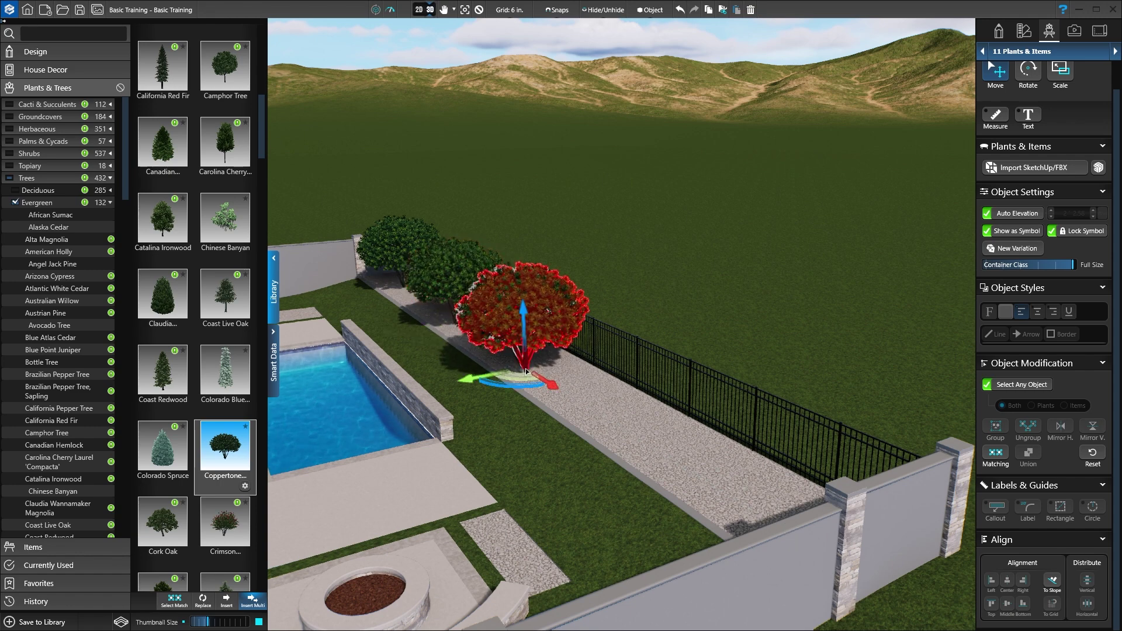
click(626, 438)
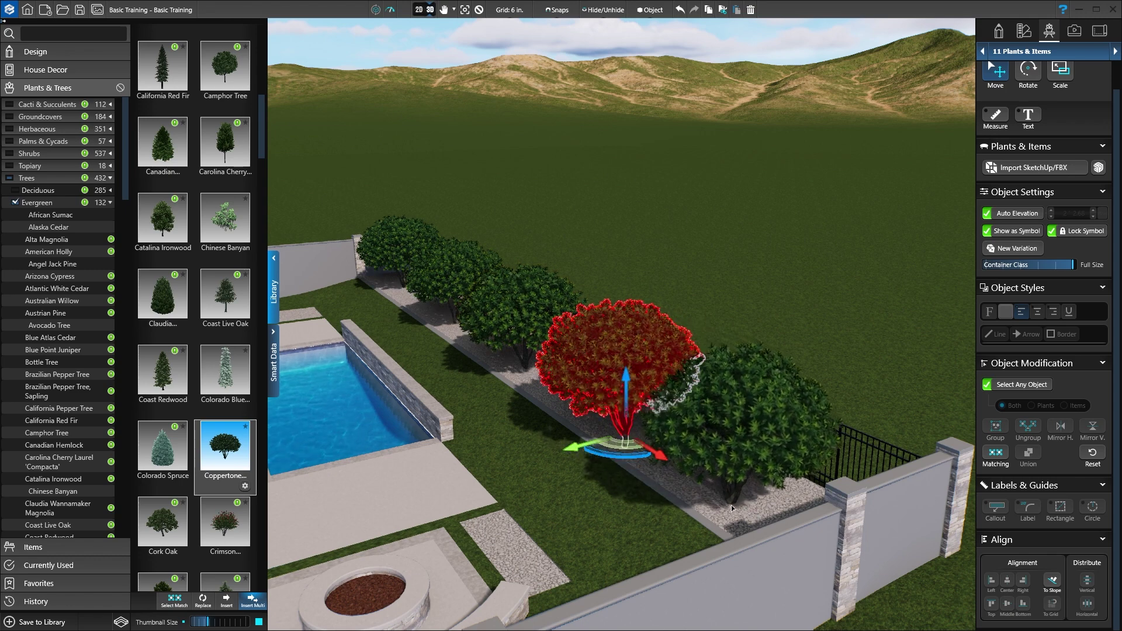
click(743, 525)
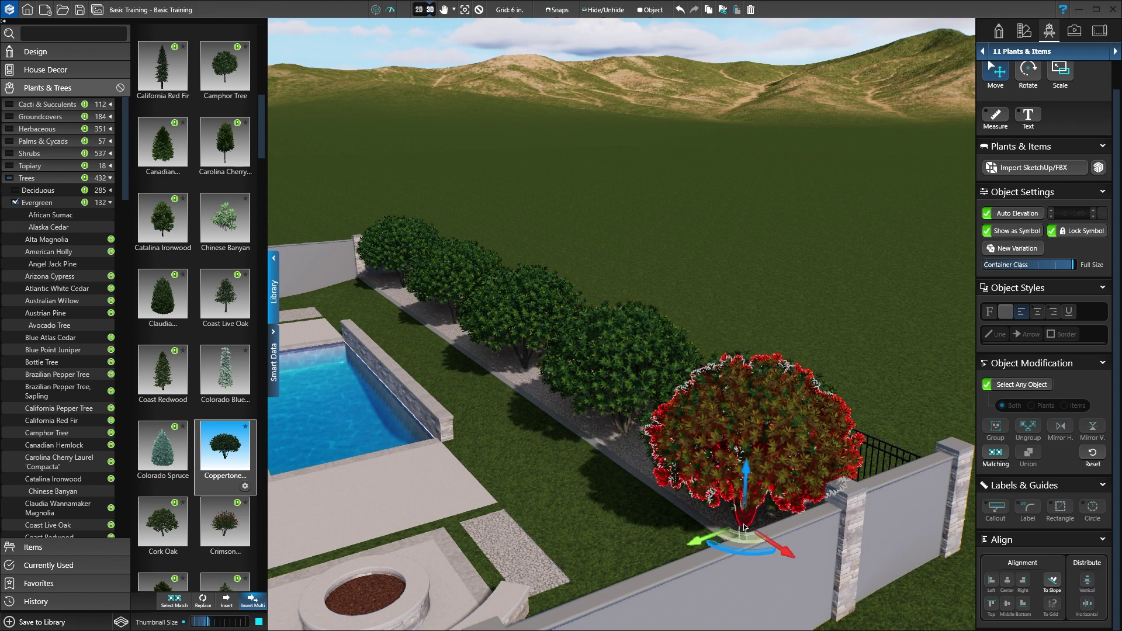
key(Escape)
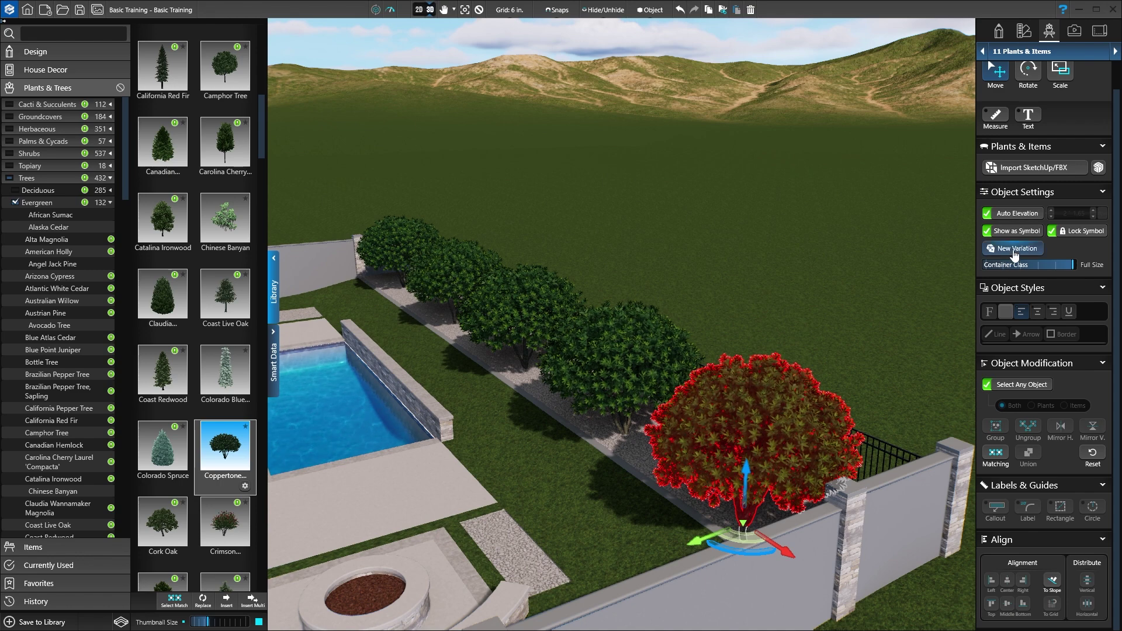
- Apply two new foliage variations to the front tree, giving it red Coppertone Loquat05 foliage
click(1014, 252)
click(1014, 252)
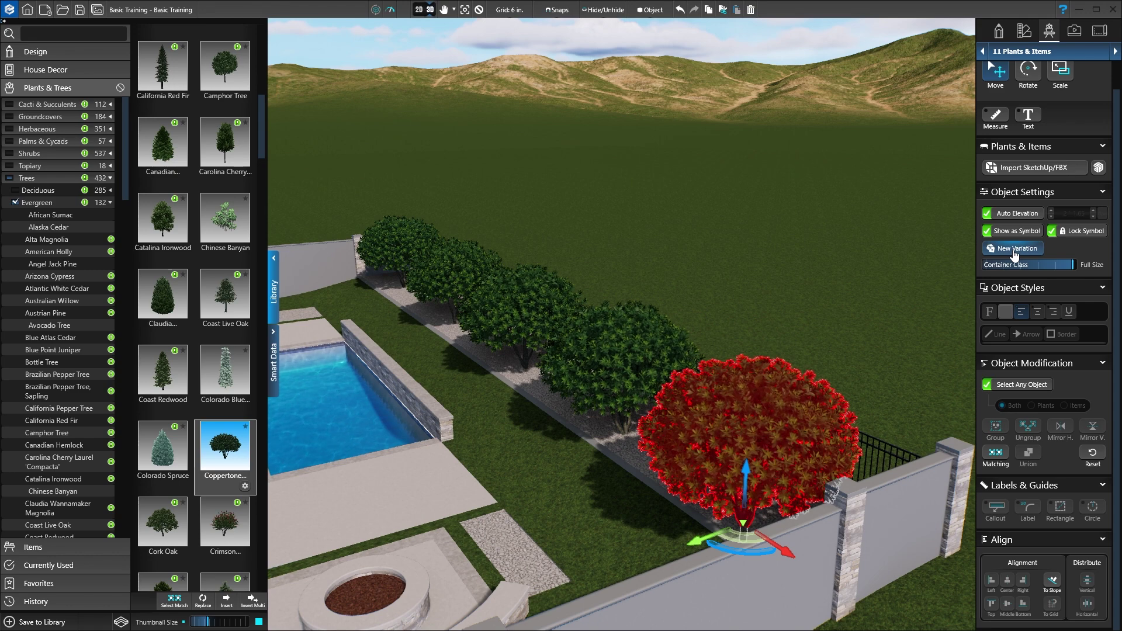
click(656, 12)
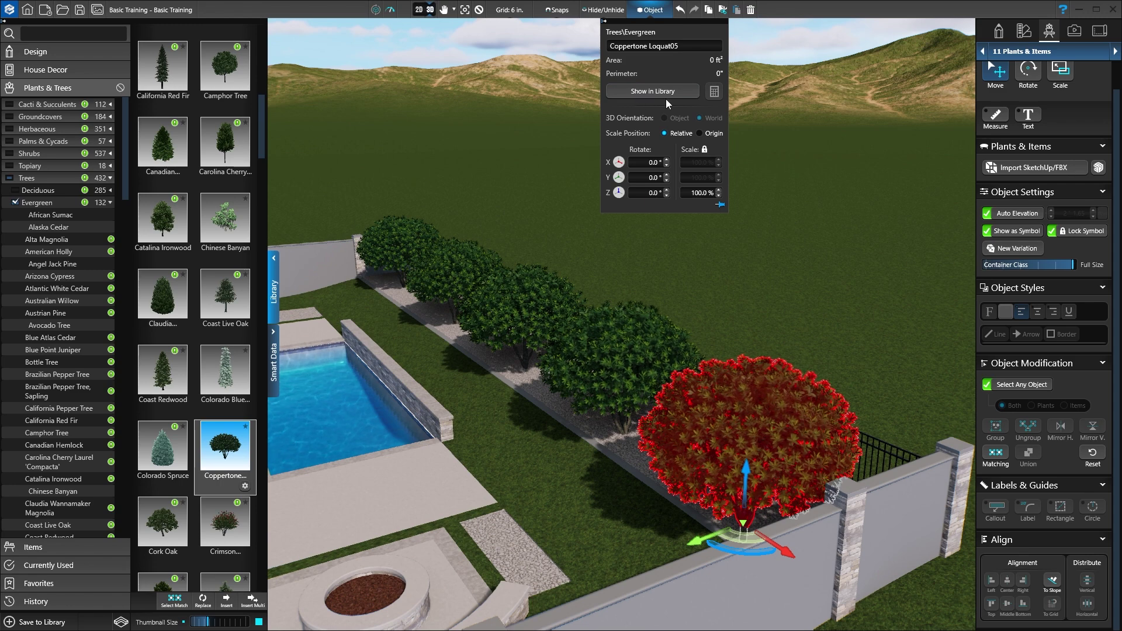
click(656, 13)
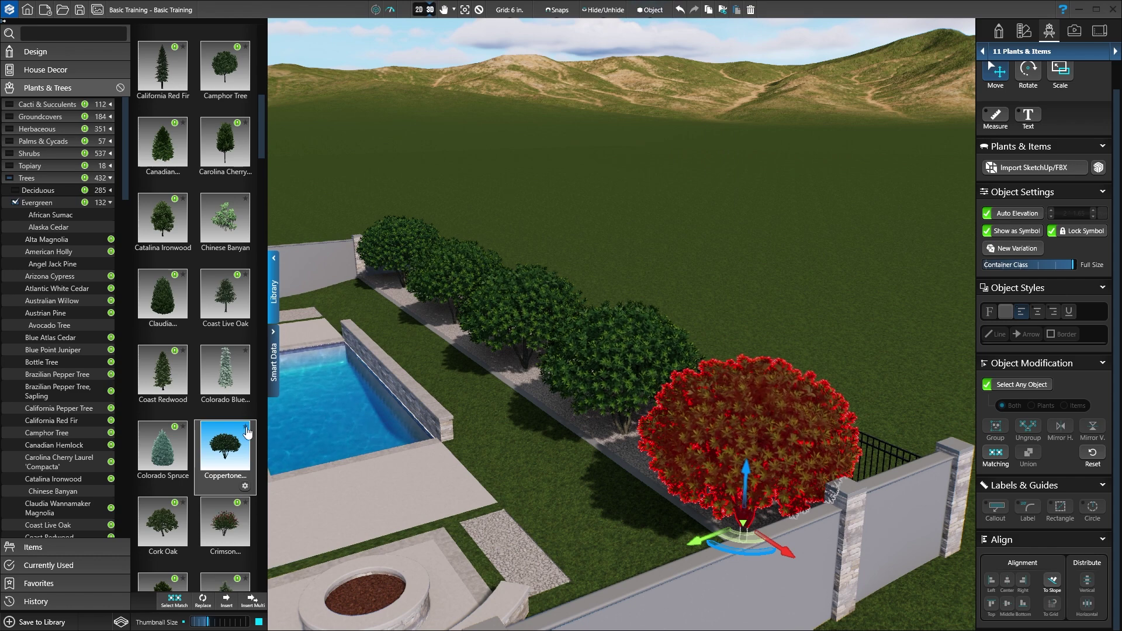
- Star and unstar the Coppertone tree in Favorites, then match all trees to the front tree's variation
click(248, 432)
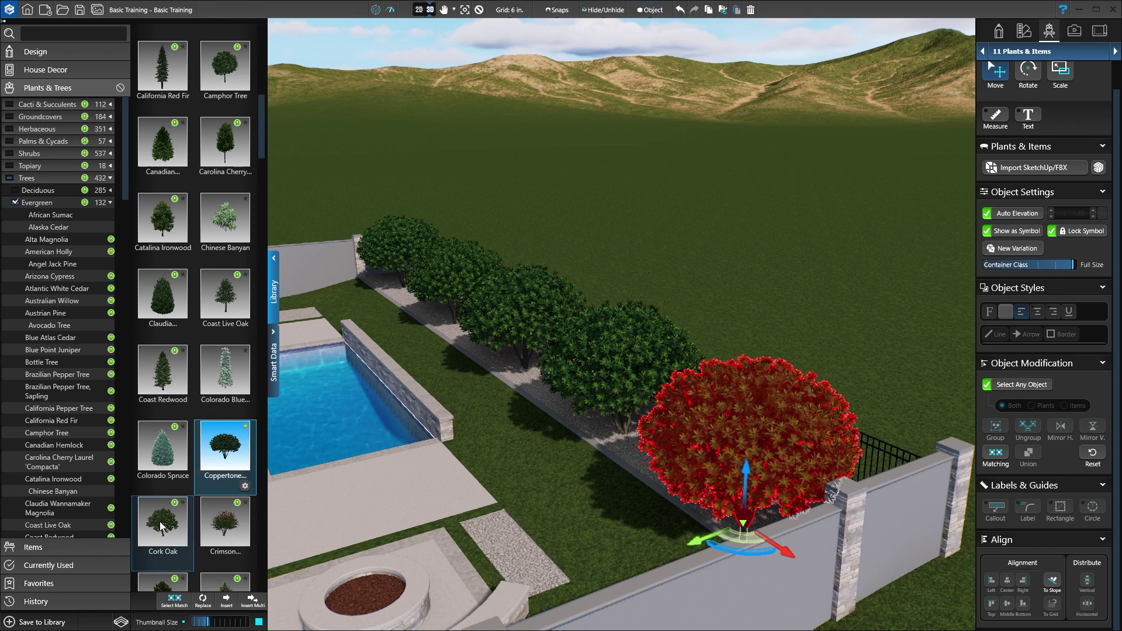
click(34, 584)
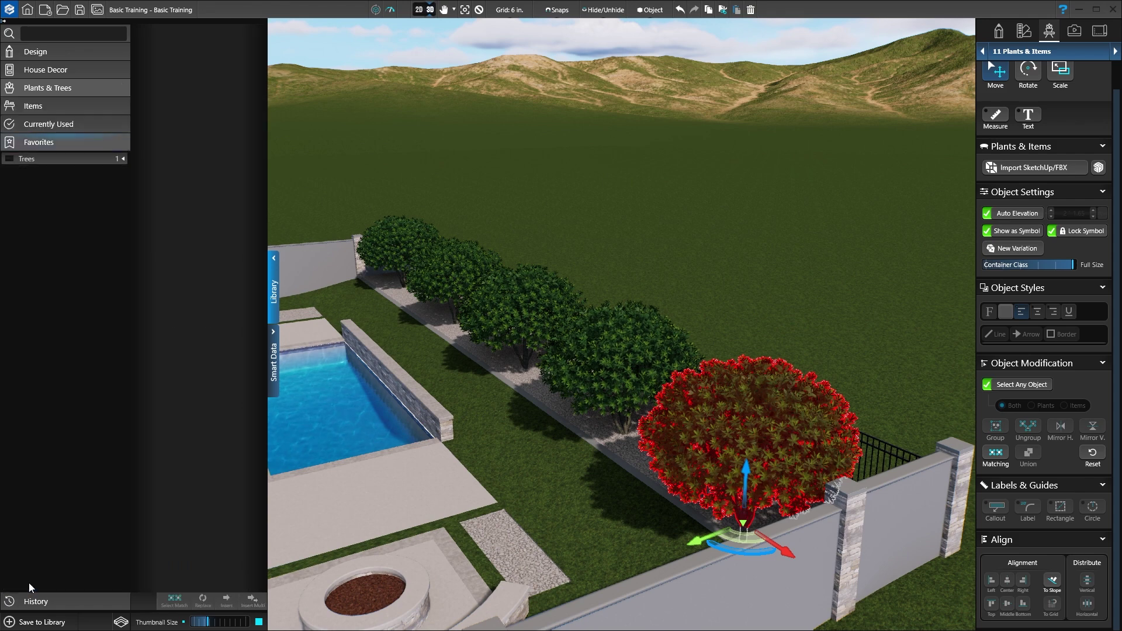
click(57, 163)
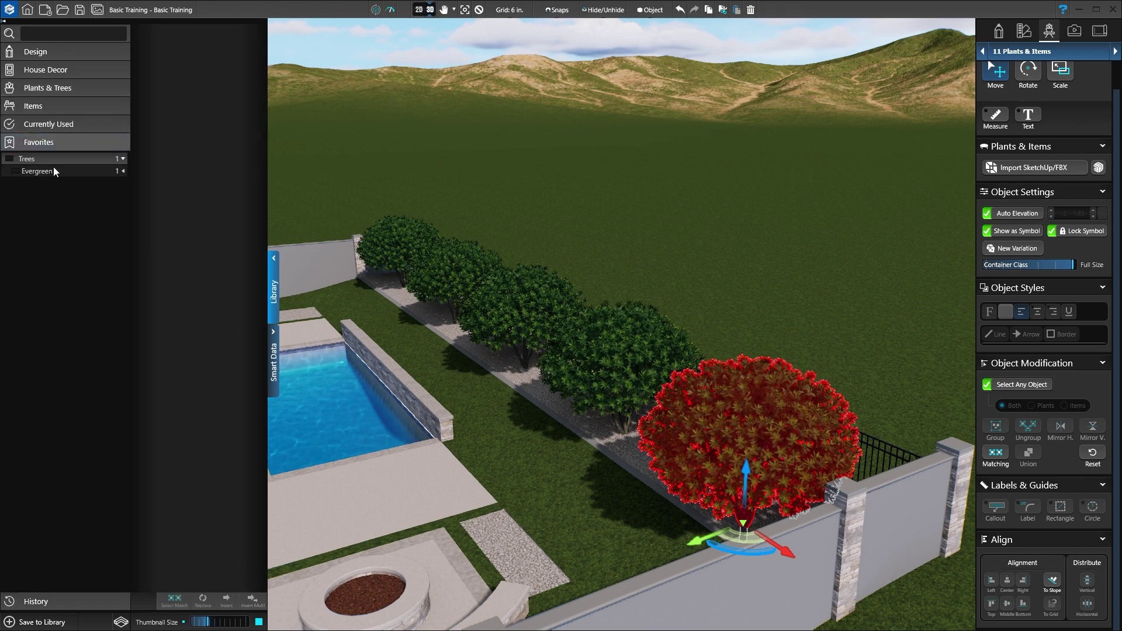
click(57, 172)
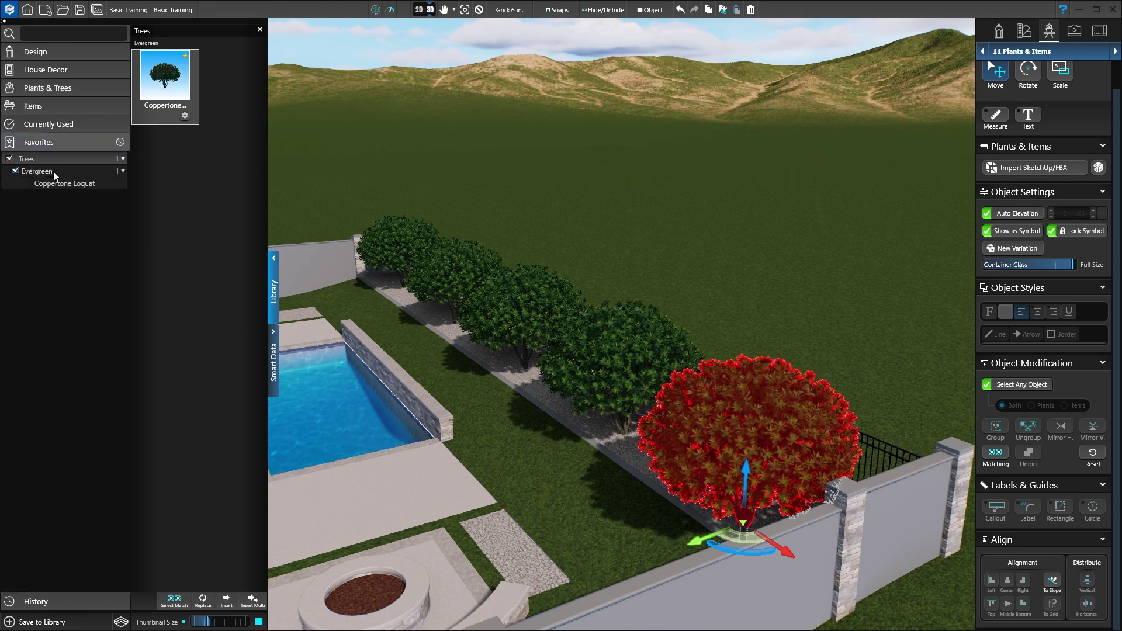
click(185, 57)
click(92, 89)
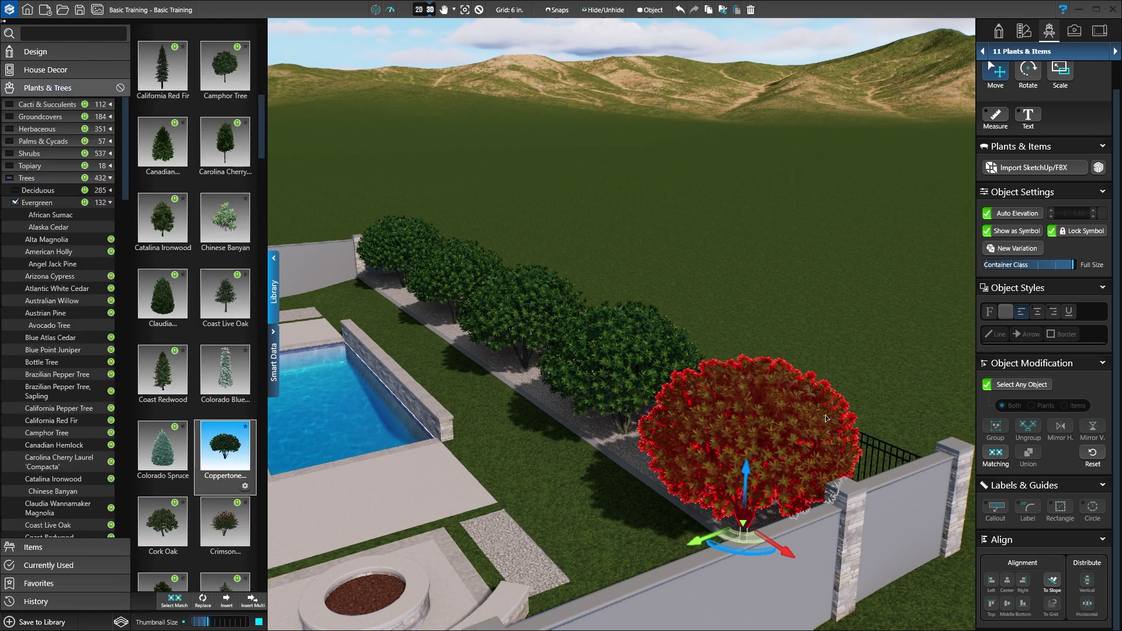
click(996, 455)
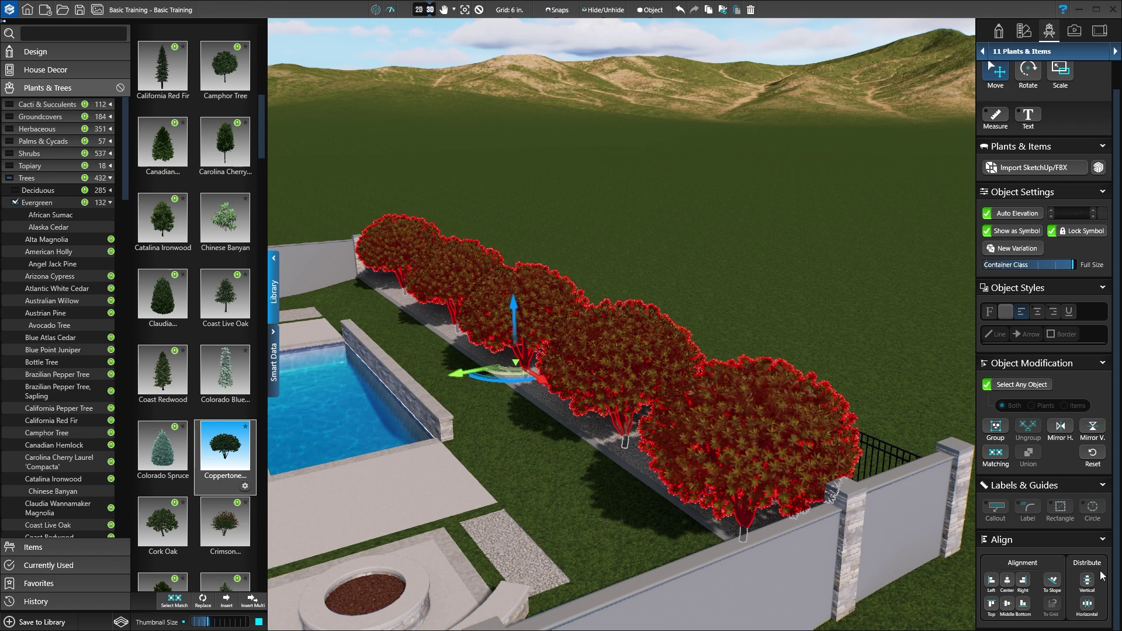
- Distribute the five Coppertone trees evenly, both vertically and horizontally, along the gravel strip
click(1087, 580)
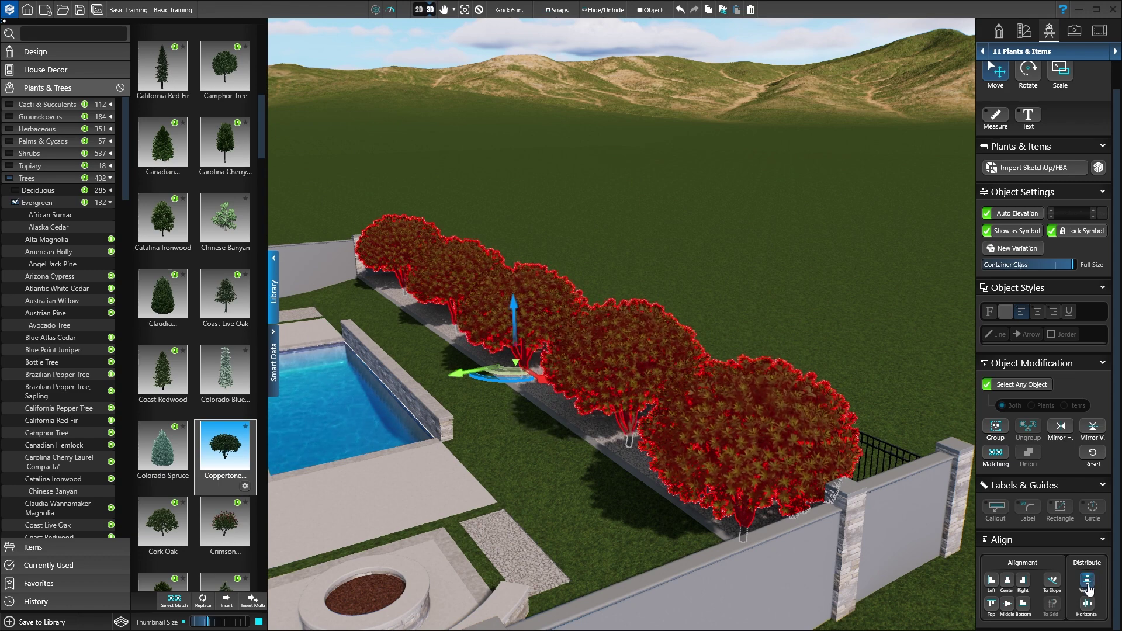
click(1087, 604)
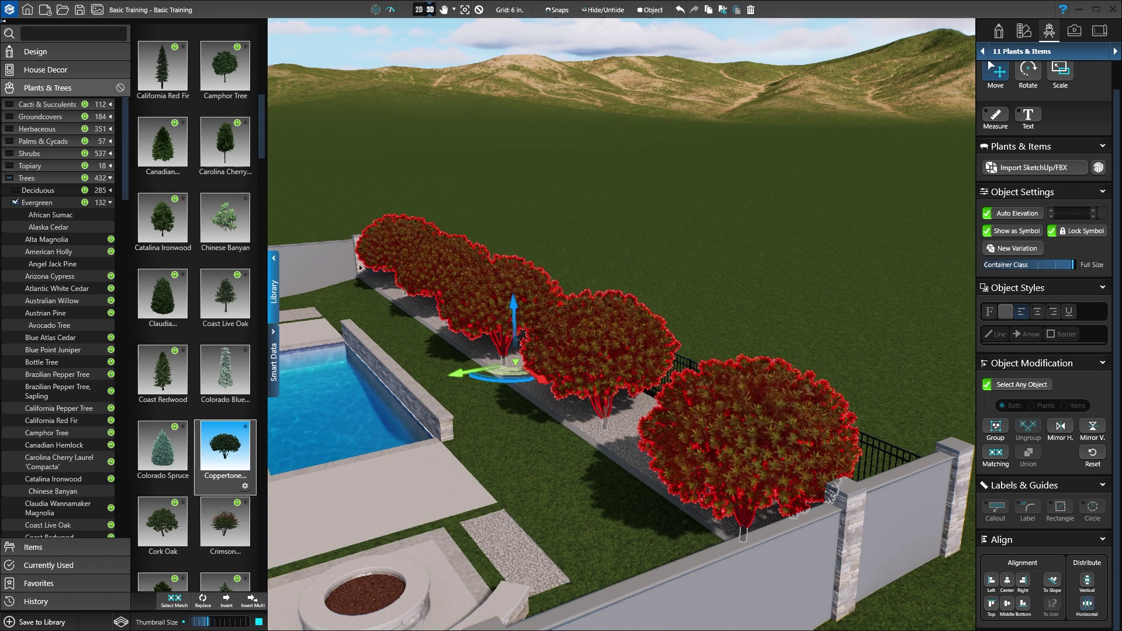
click(105, 34)
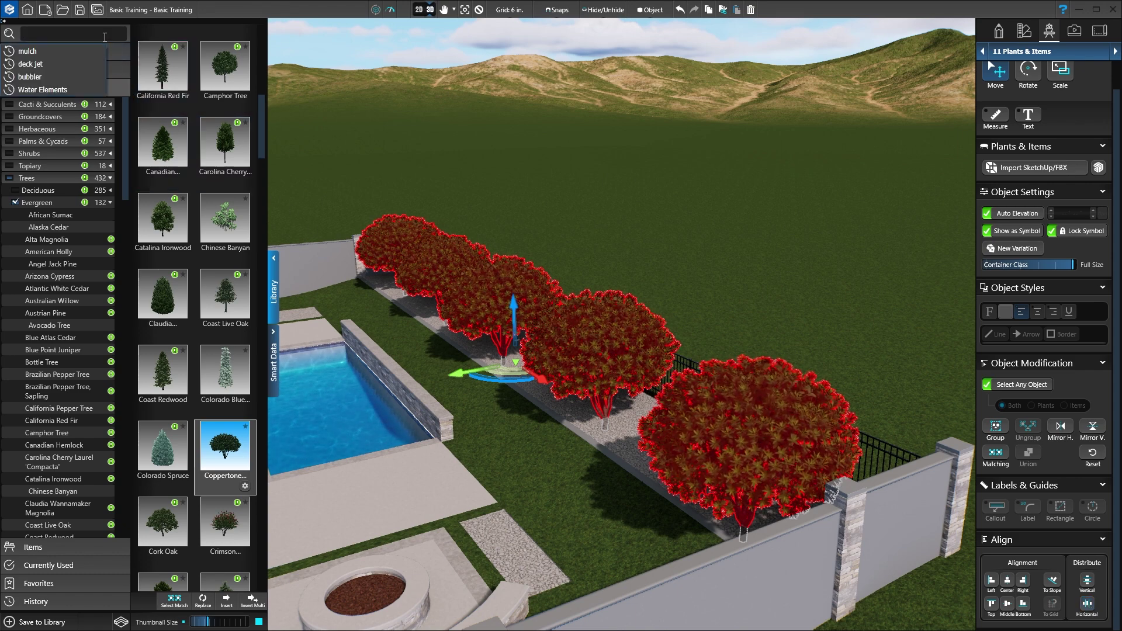
- Search the library for 'Highbush Blueberry' and select the first shrub for multiple insertion
text(Highbush Blueberry)
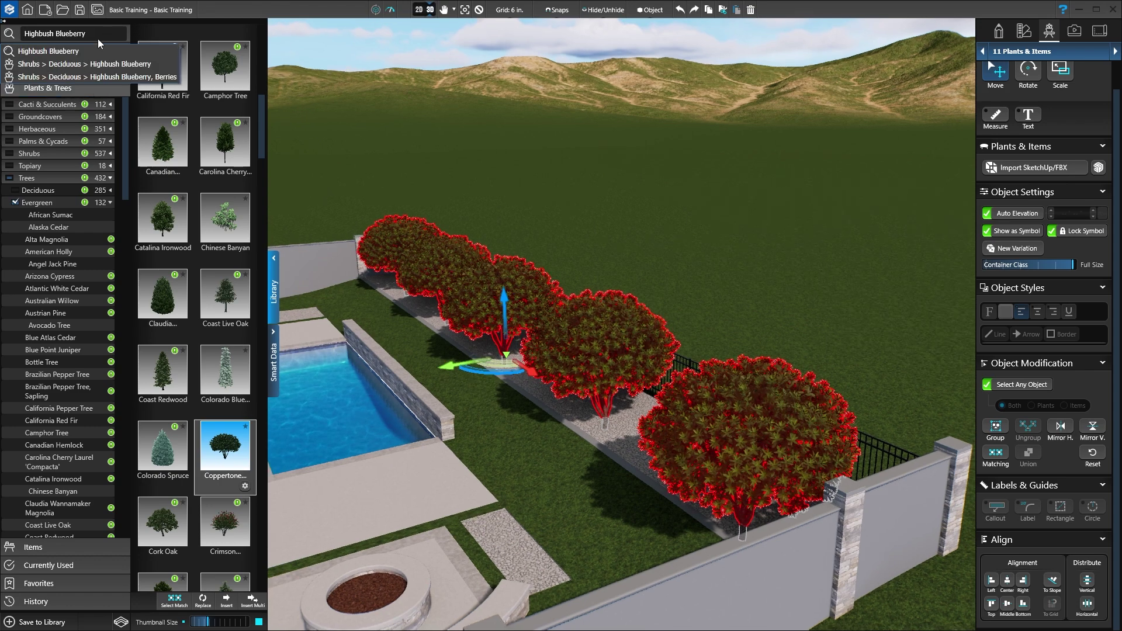
key(Return)
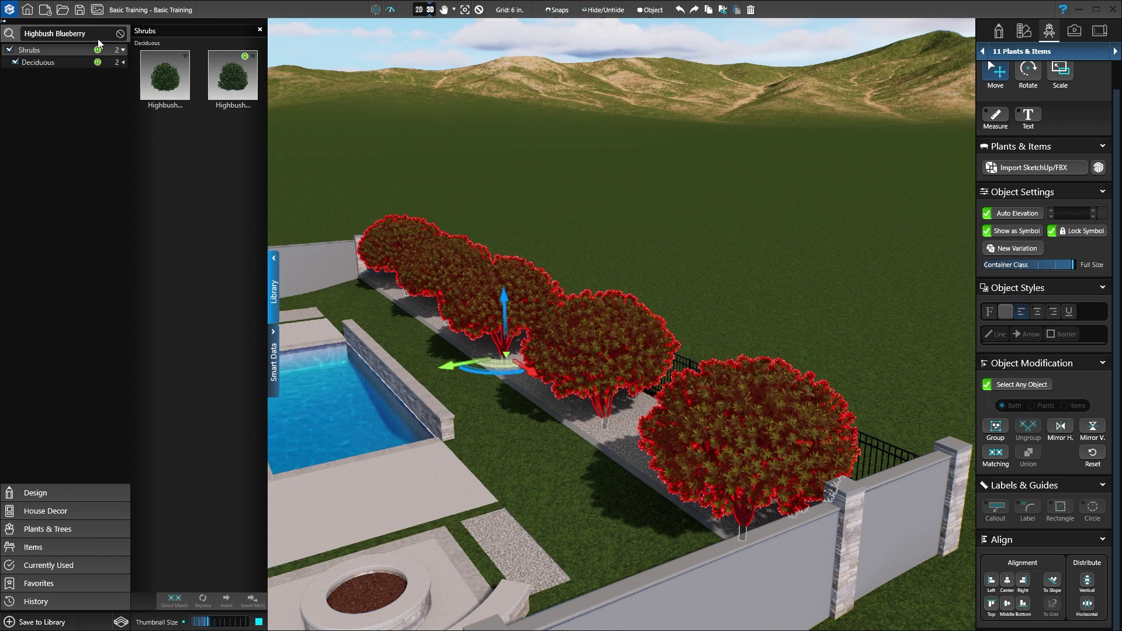
scroll(478, 431, down, 3)
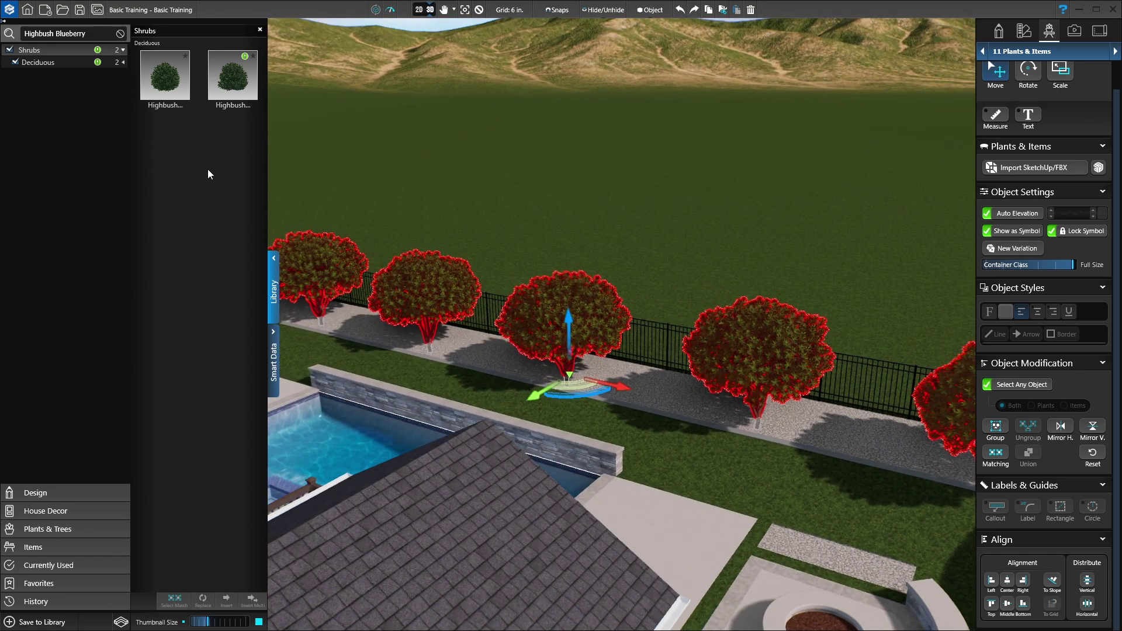
click(170, 93)
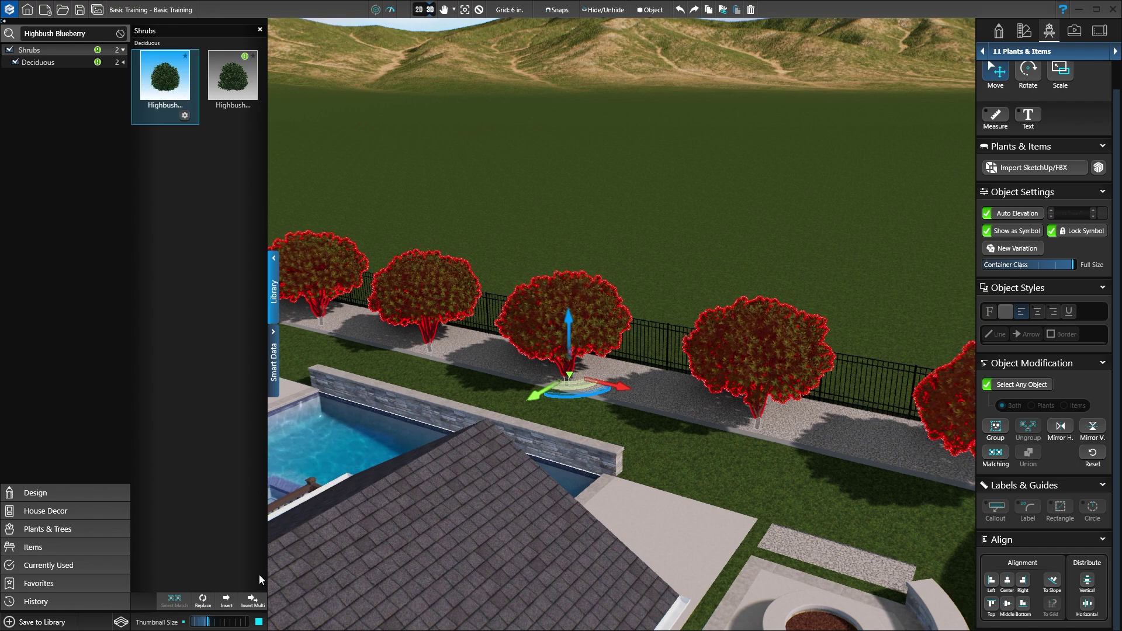
click(253, 601)
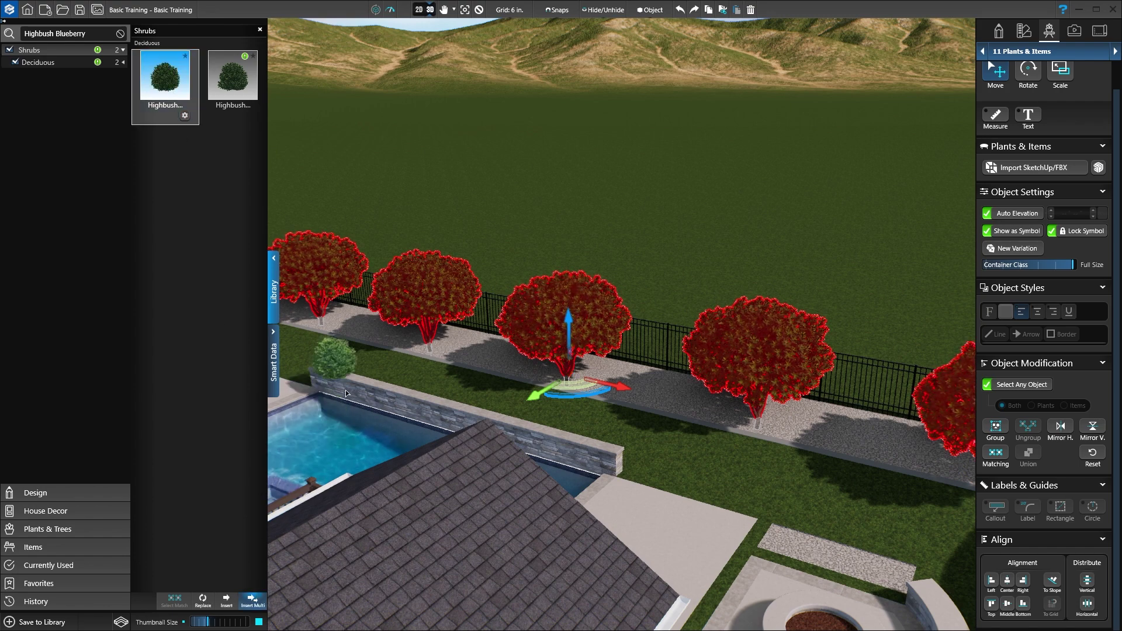
- Place Highbush Blueberry shrubs in the gaps between the Coppertone trees along the fence
click(362, 333)
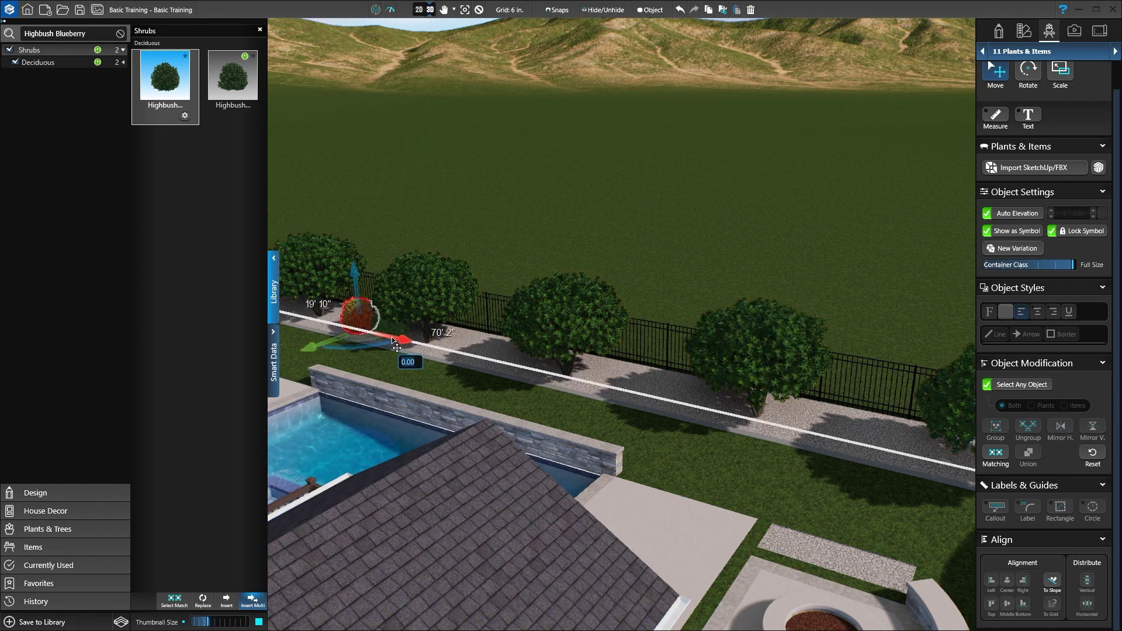
click(502, 369)
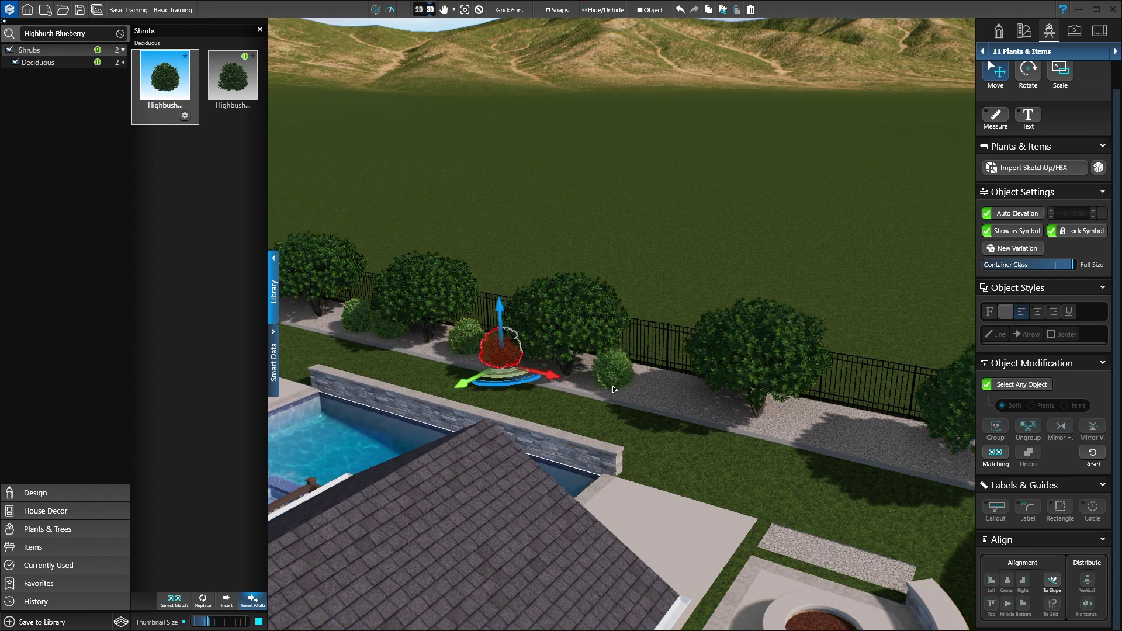
click(689, 403)
click(656, 400)
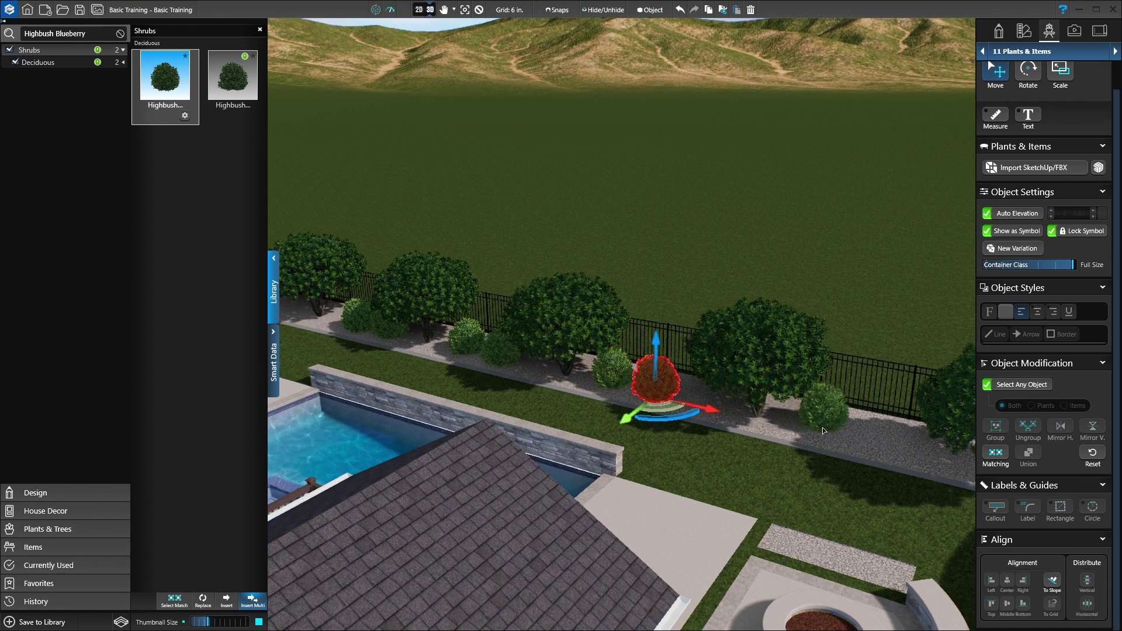
click(875, 447)
click(875, 445)
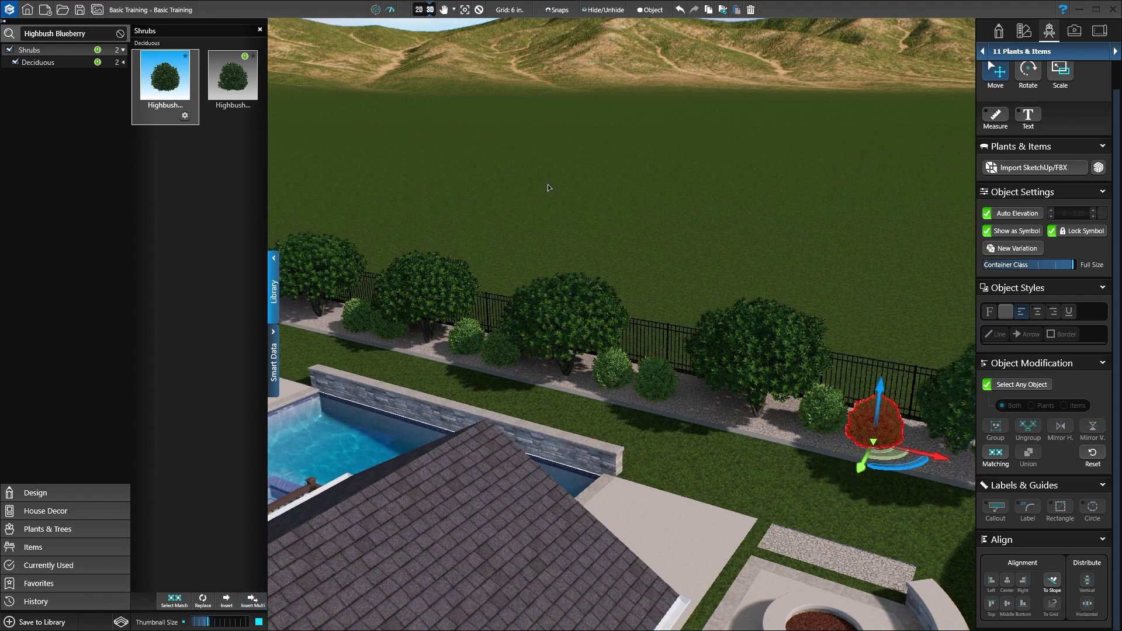
- Switch to 2D plan view and toggle the shrub's Show as Symbol and Lock Symbol off and on
click(420, 11)
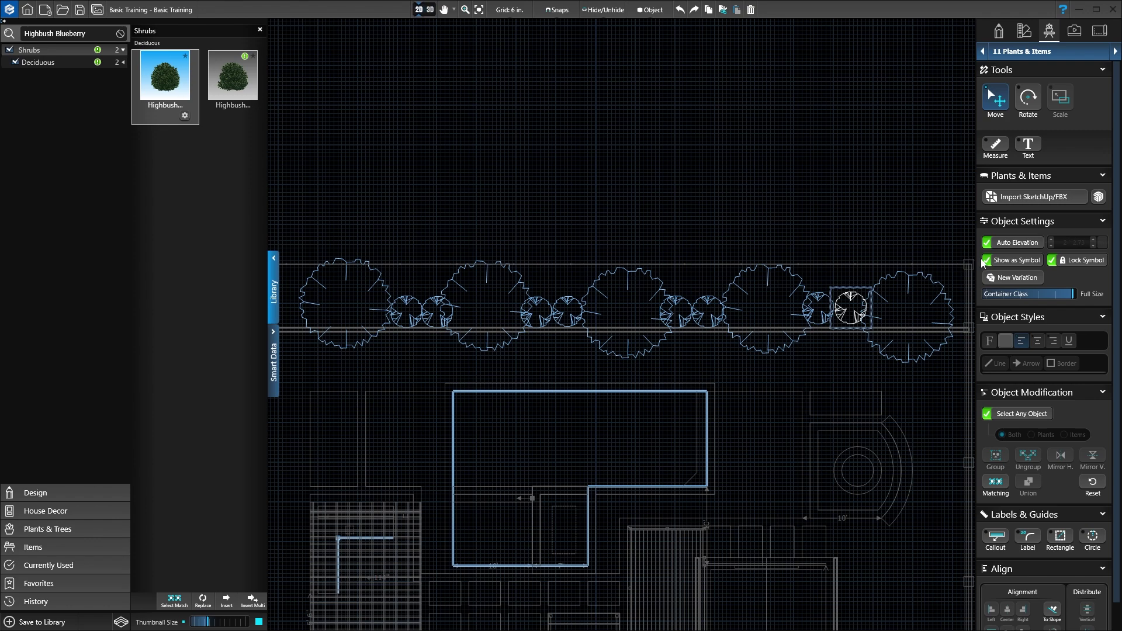
click(1018, 261)
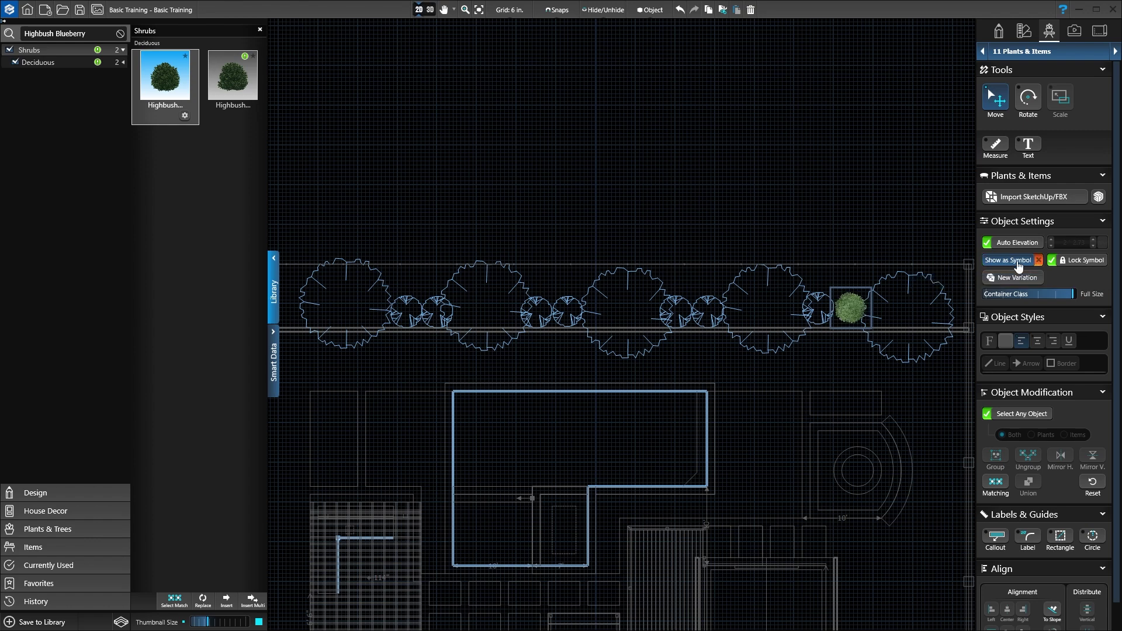
click(1016, 262)
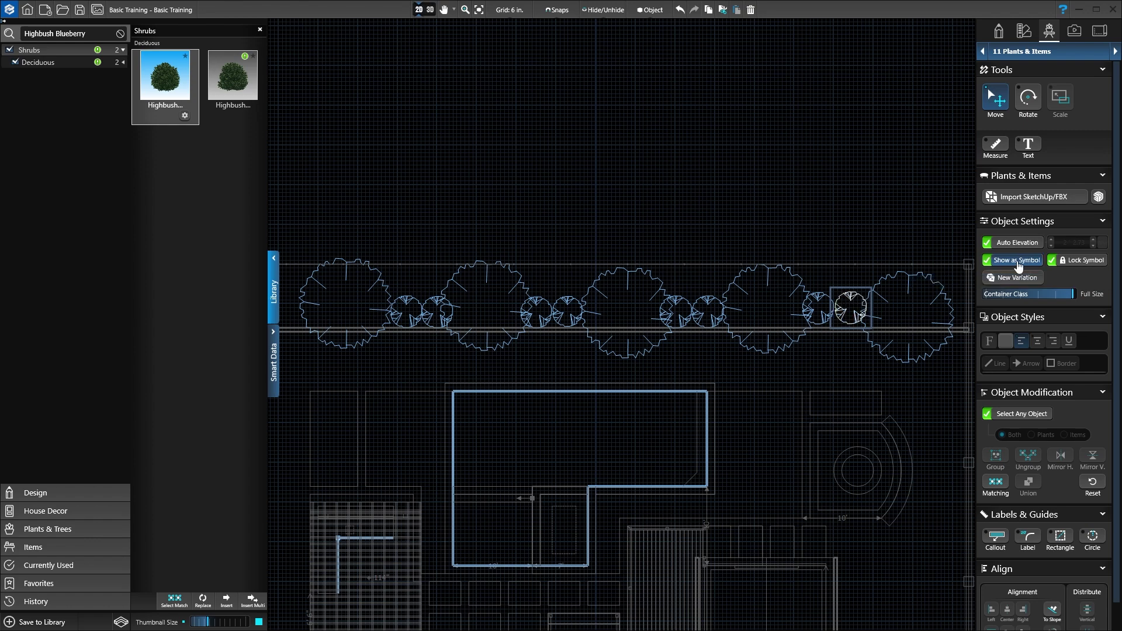
click(1082, 260)
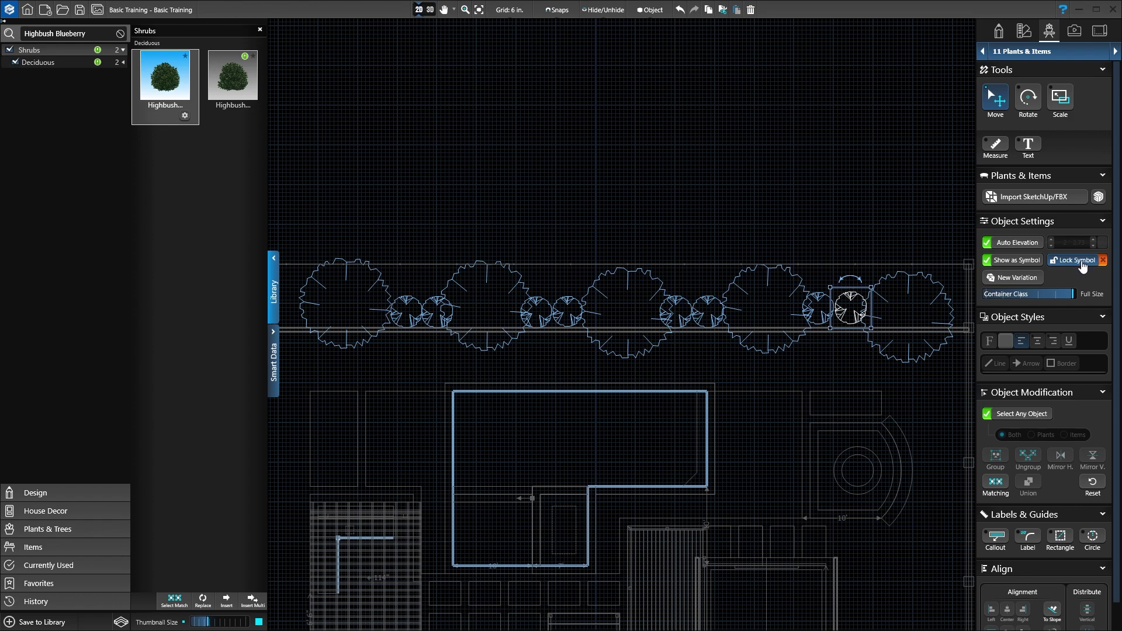
click(1082, 263)
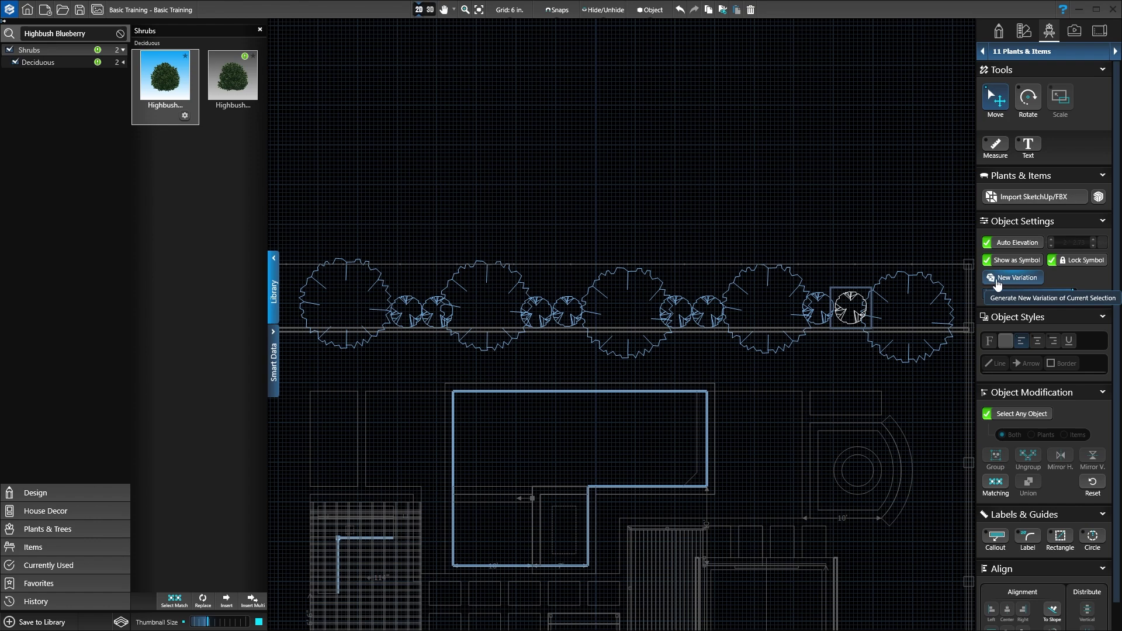
click(1032, 282)
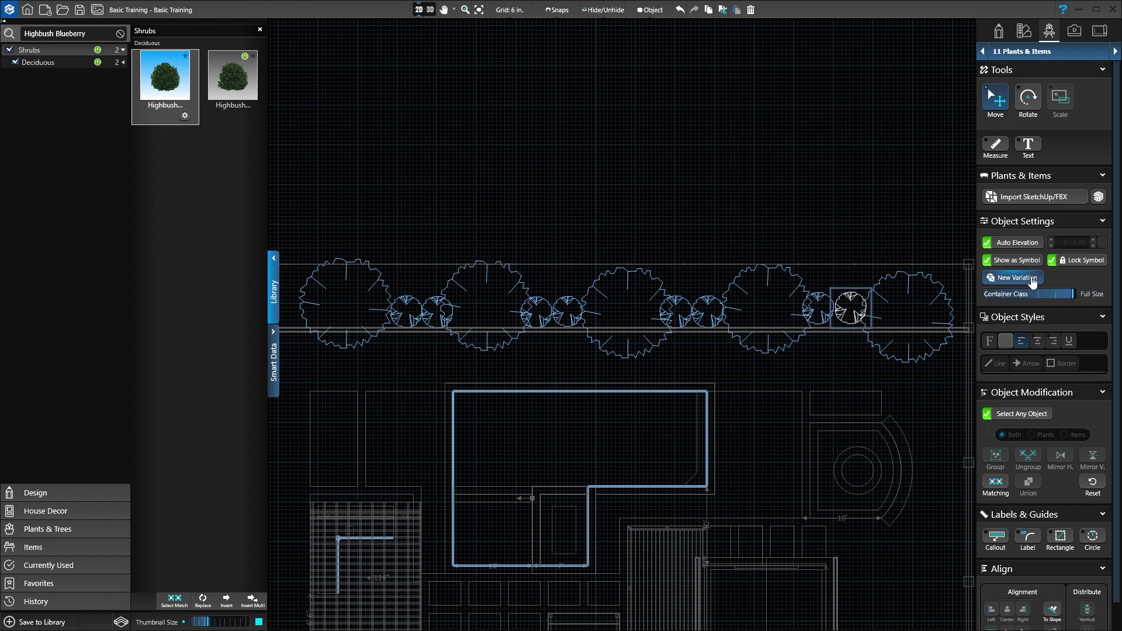
- Drag the shrub's Container Class slider from Full Size down to #1
drag(1071, 299, 988, 301)
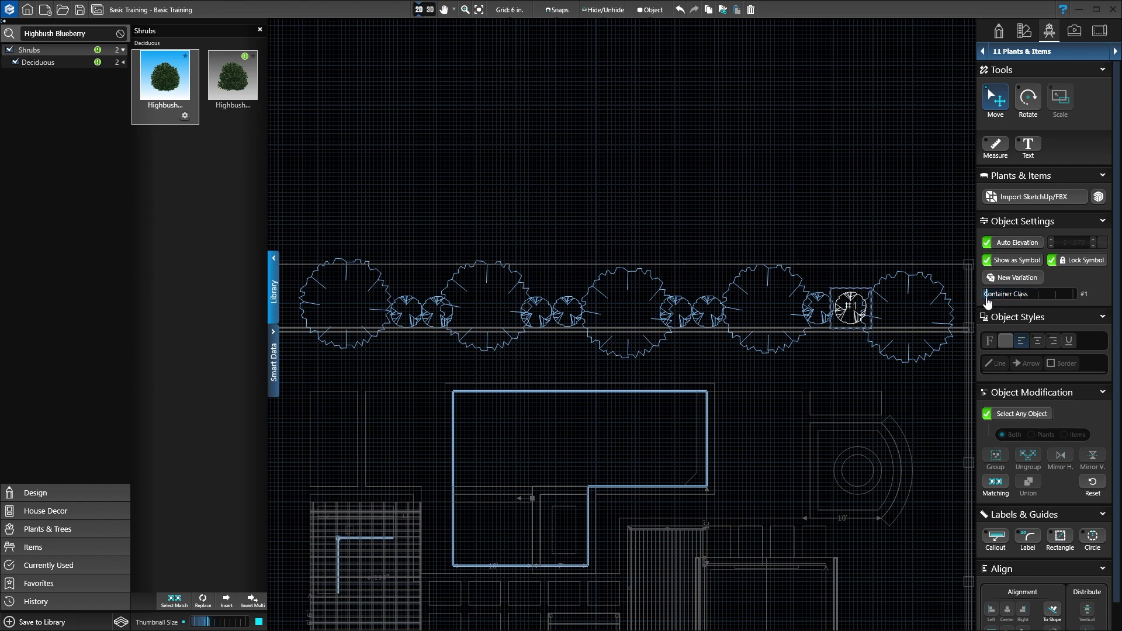
- Place a Highbush Blueberry callout above the shrub showing its common name and an image slot
click(997, 540)
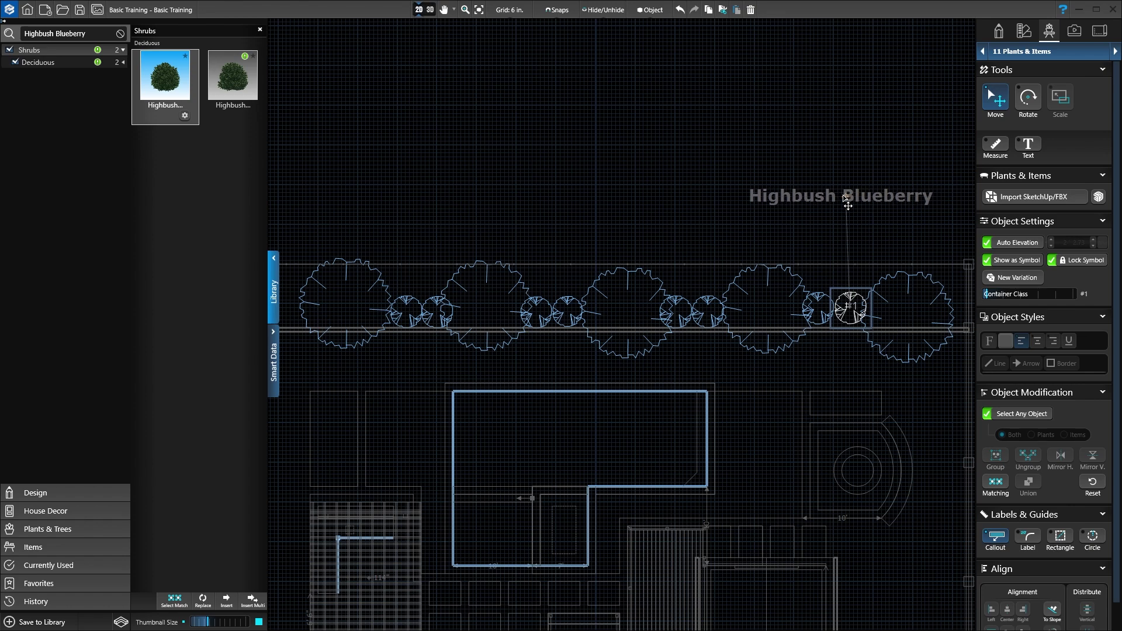
click(845, 206)
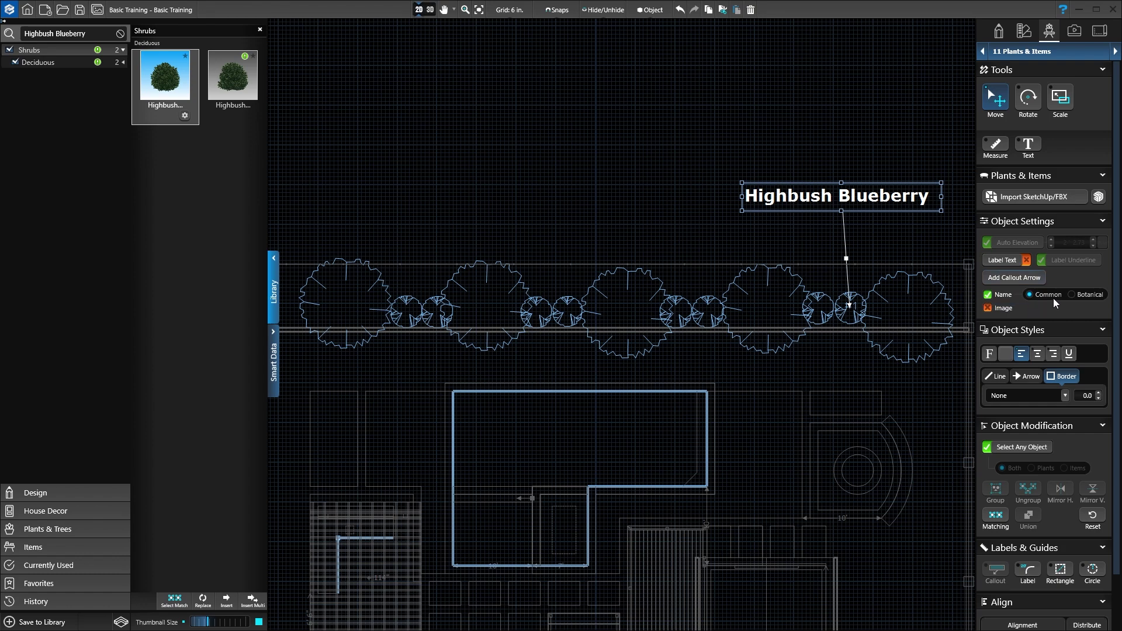
click(1070, 296)
click(1029, 295)
click(988, 308)
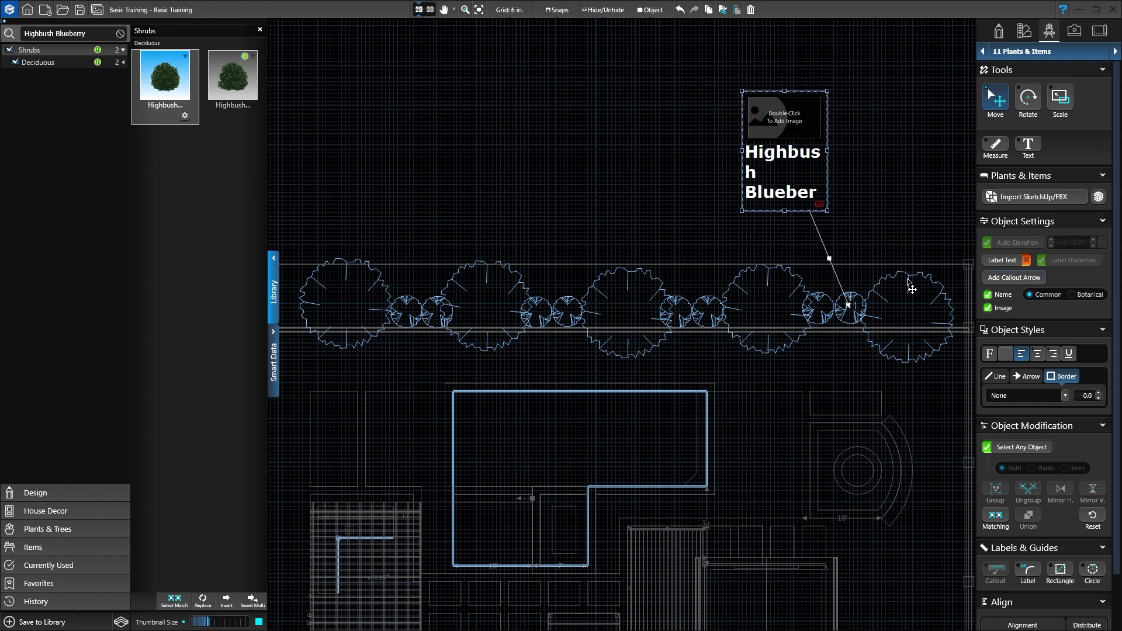
double_click(787, 122)
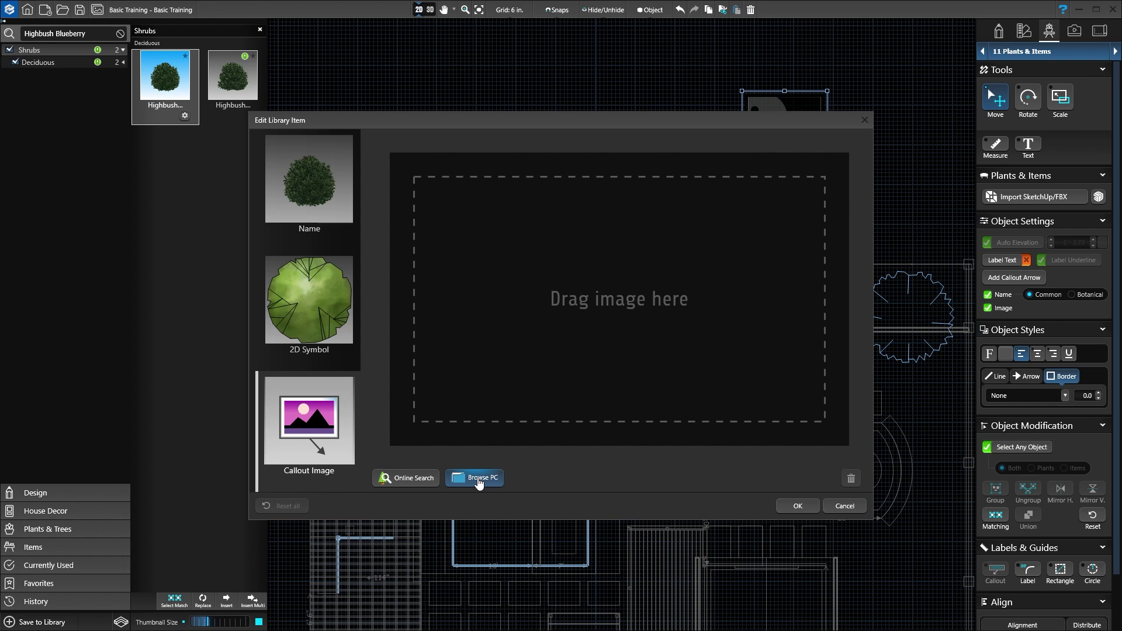
- Load the blueberry bush photo from the PC as the callout image and confirm
click(478, 479)
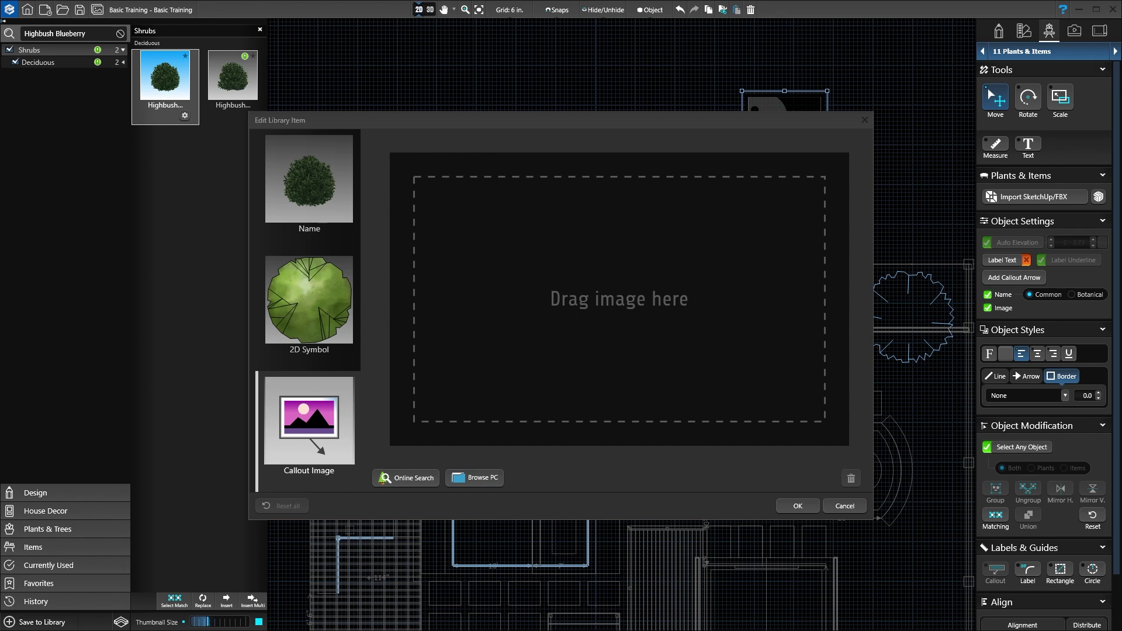
drag(989, 285, 631, 316)
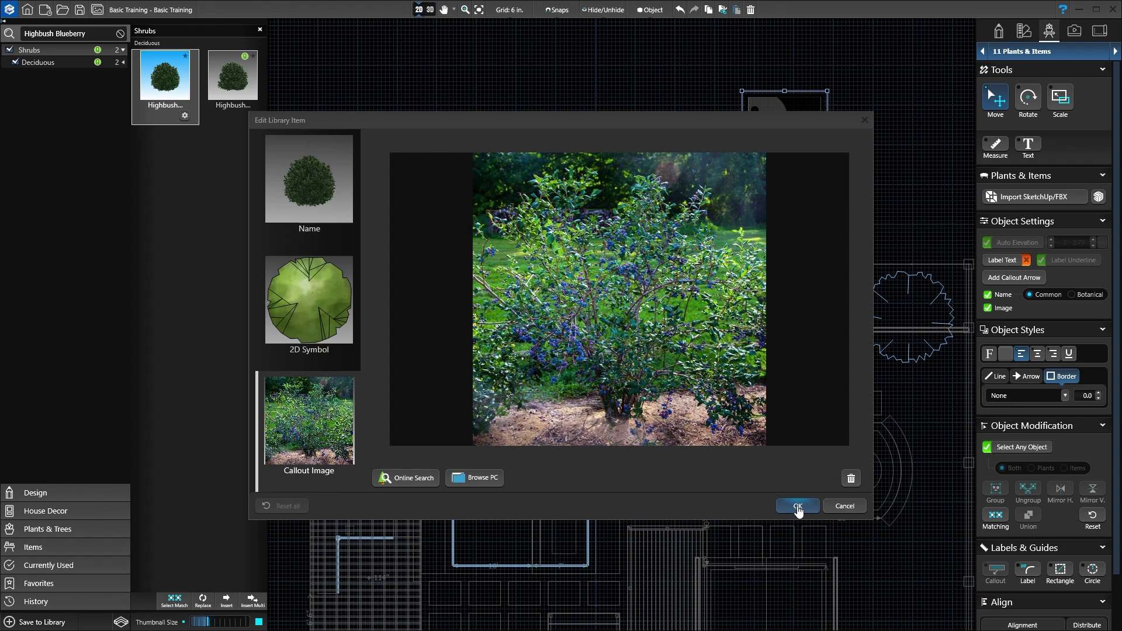
click(798, 508)
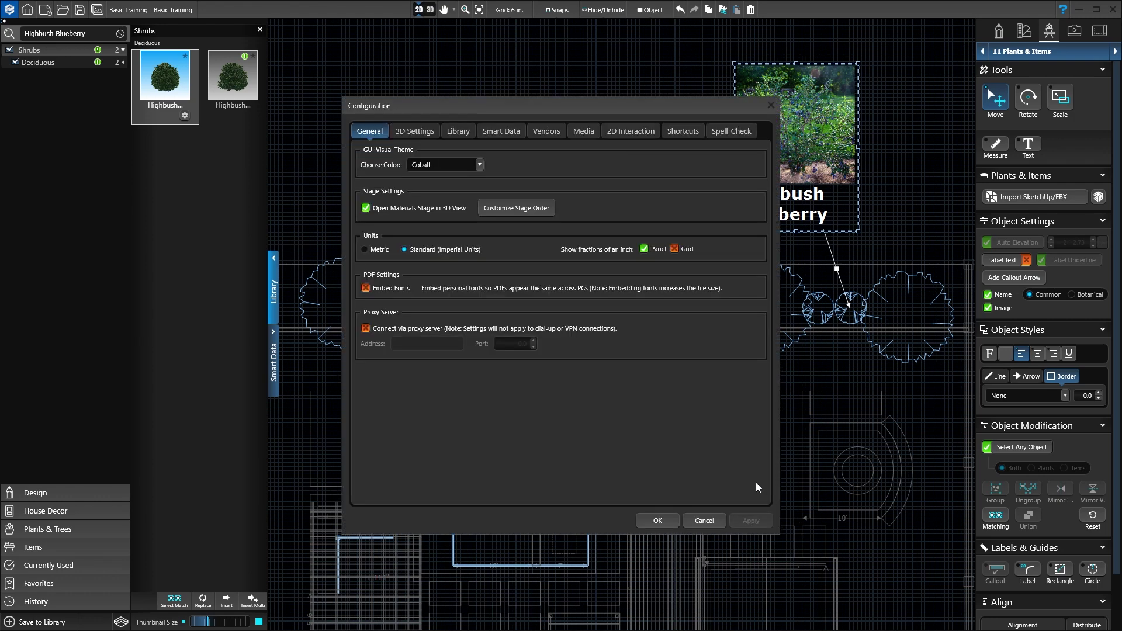
- Open Configuration's Library settings and bring up the Set Plant Zones map
click(460, 133)
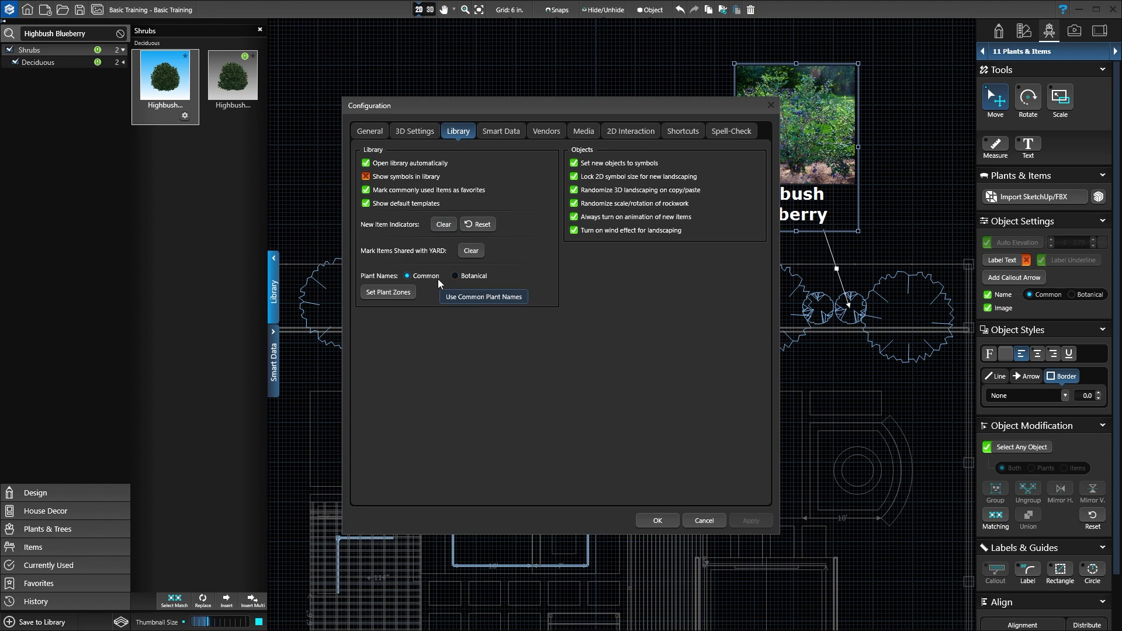
click(391, 291)
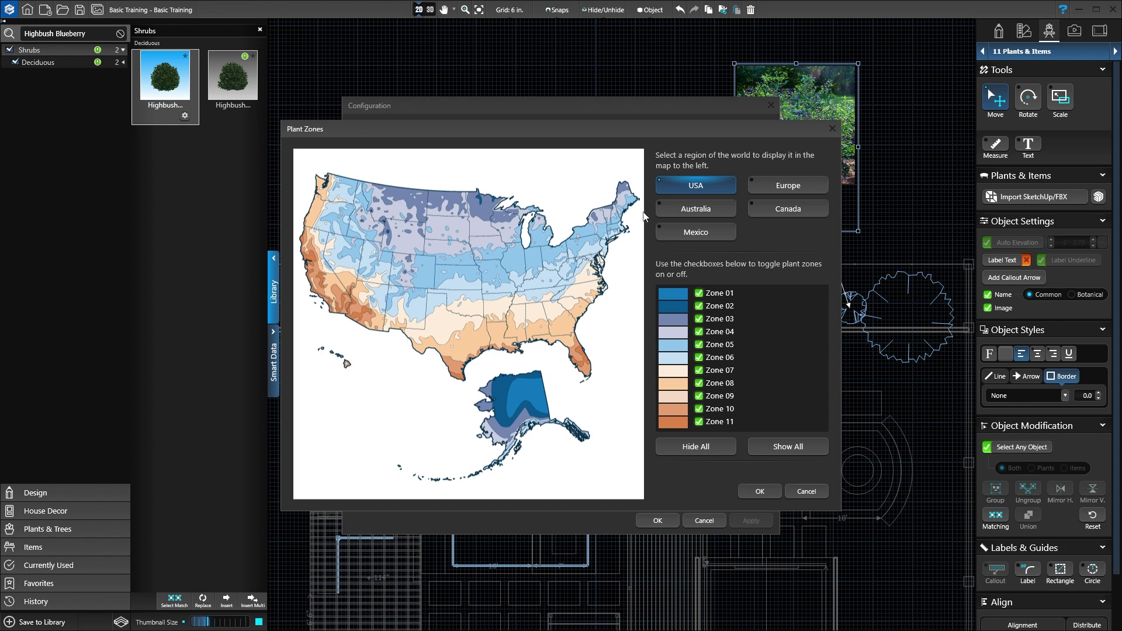
- View the Europe and Canada zone maps, toggle Zones 01 and 02 off and on, then return to USA
click(767, 188)
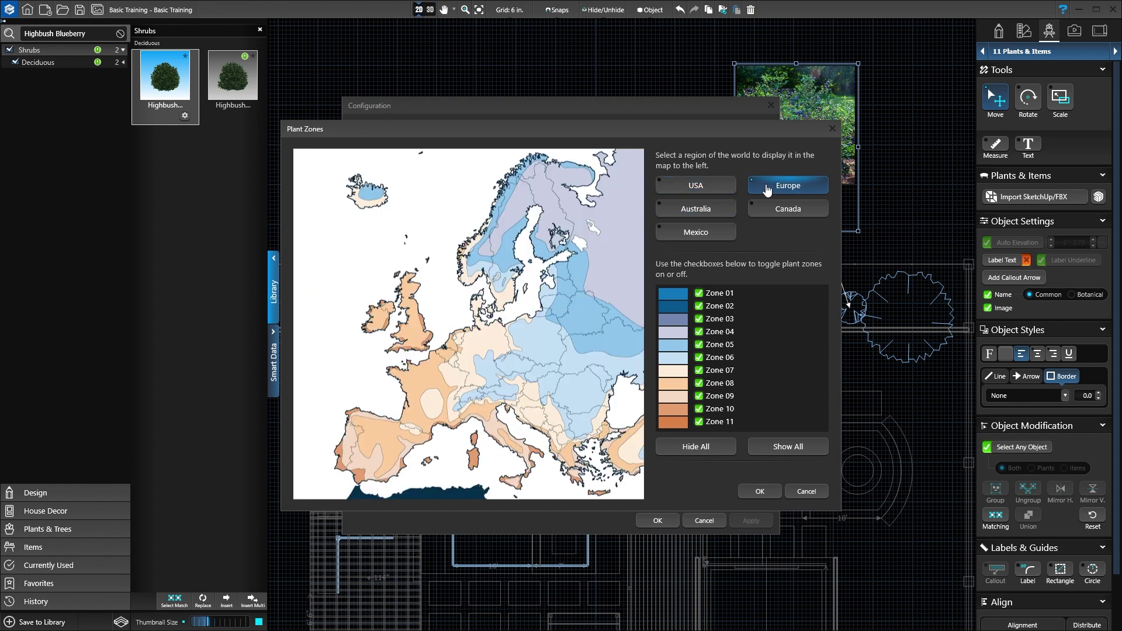
click(766, 211)
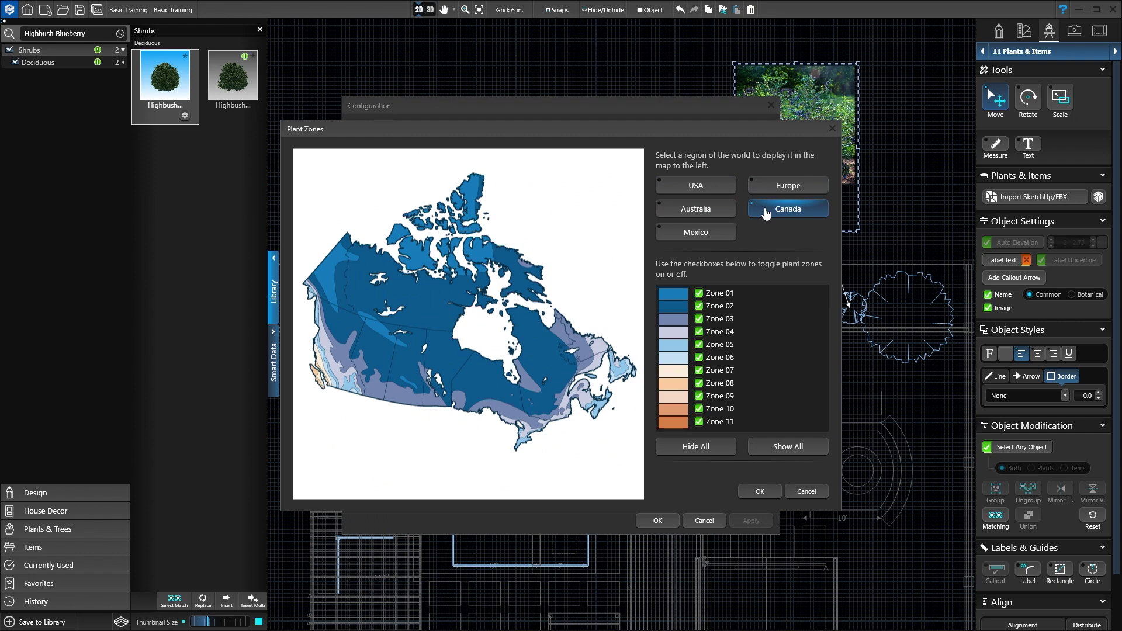
click(699, 293)
click(699, 293)
click(699, 306)
key(space)
click(699, 187)
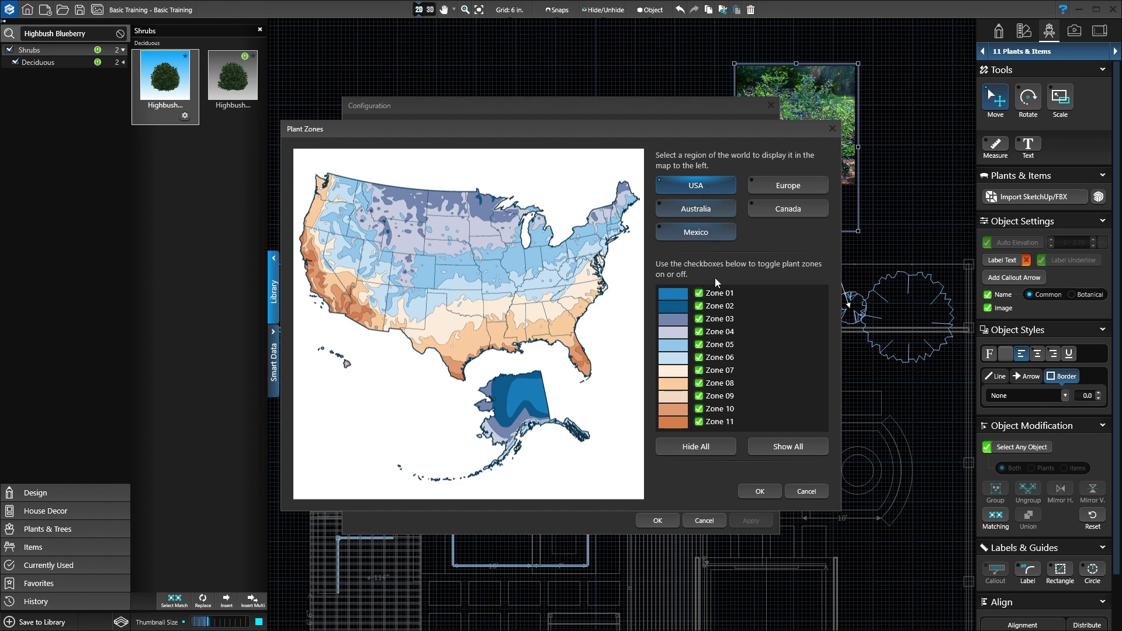
- Close the zones map and Configuration, then select the Coppertone tree among Currently Used library items
click(760, 491)
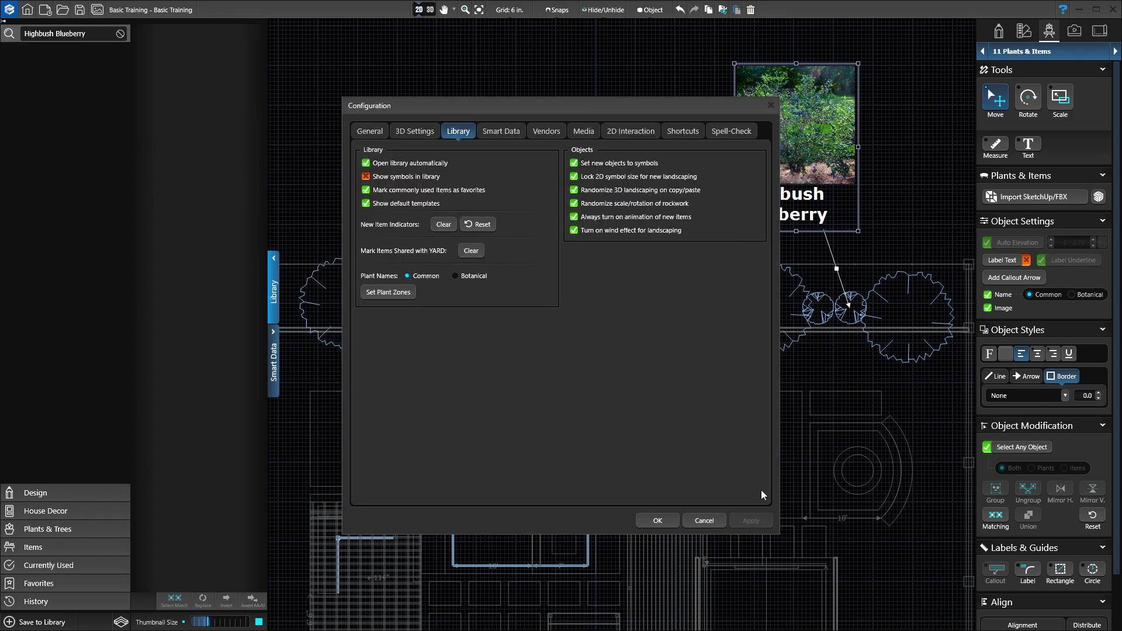
click(658, 520)
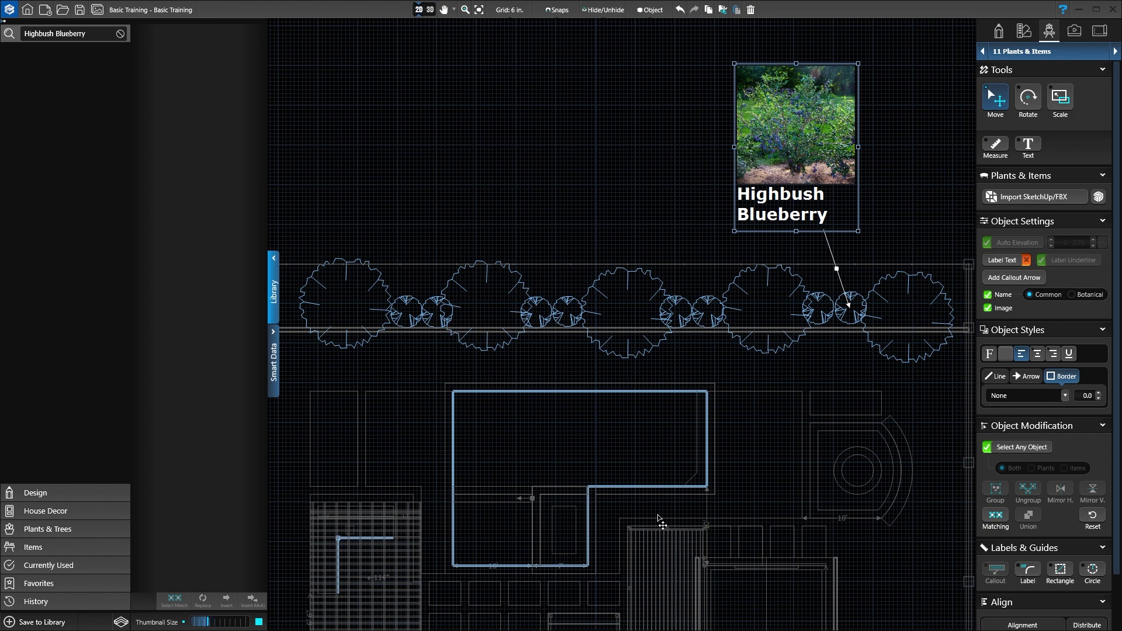
click(36, 565)
scroll(223, 466, down, 1)
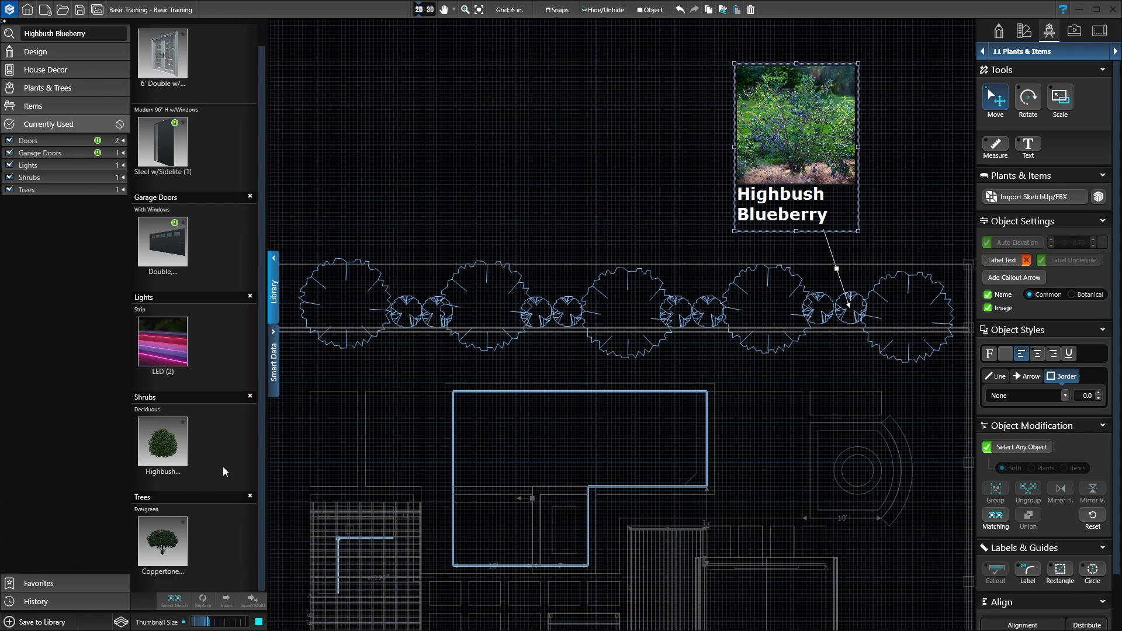
click(174, 541)
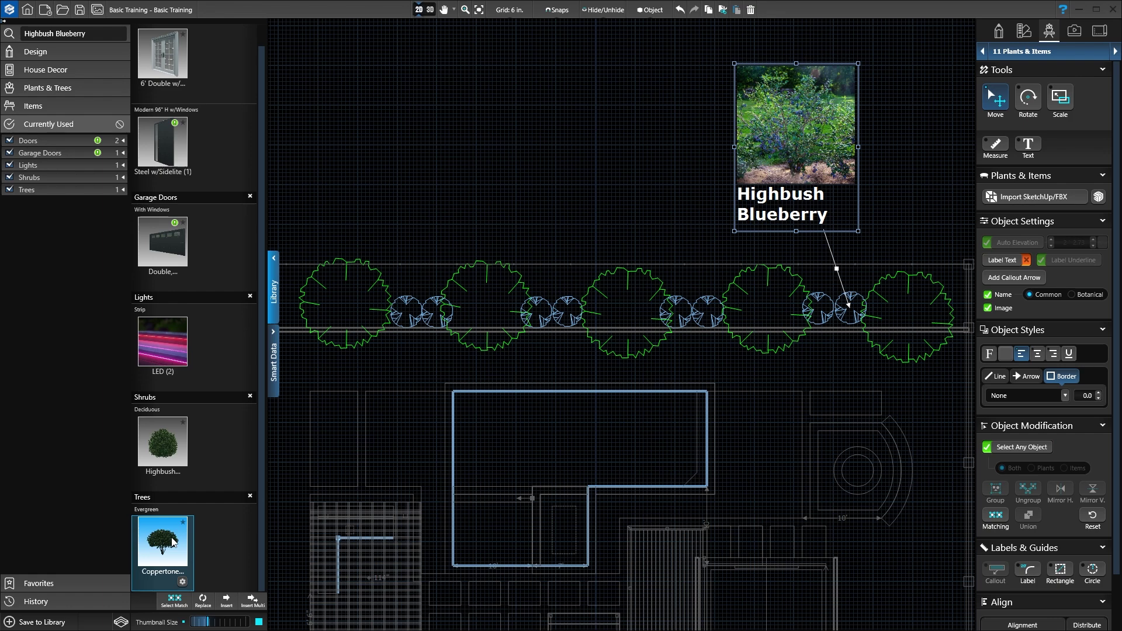
- Open the Coppertone tree's library item settings and change its 2D plan symbol to DeciduousFull
click(182, 582)
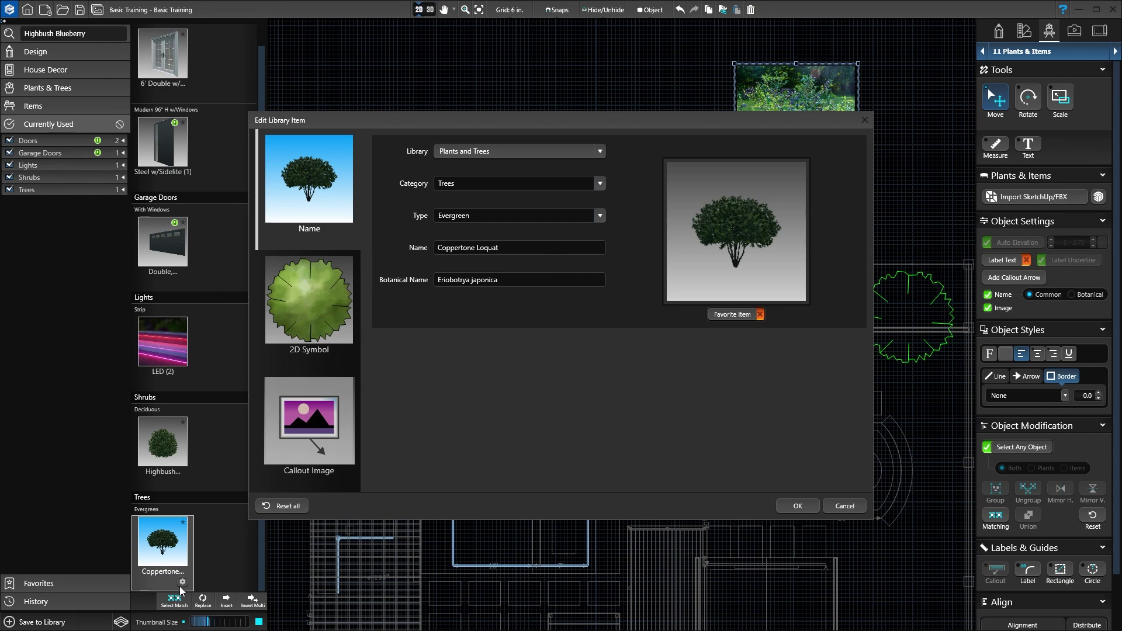
click(312, 316)
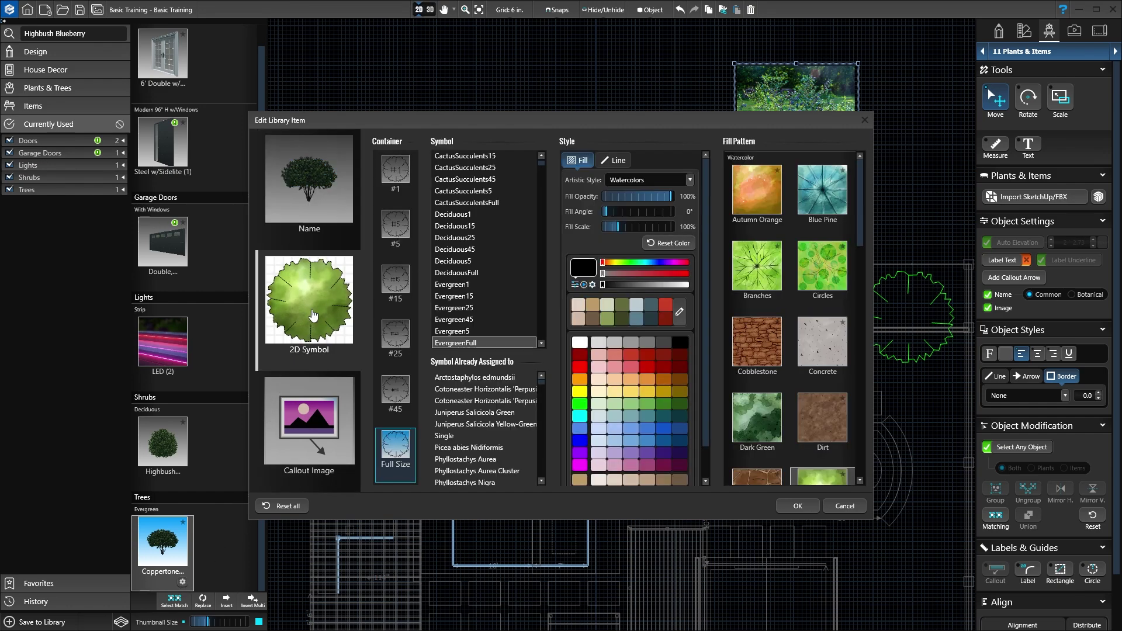
click(471, 272)
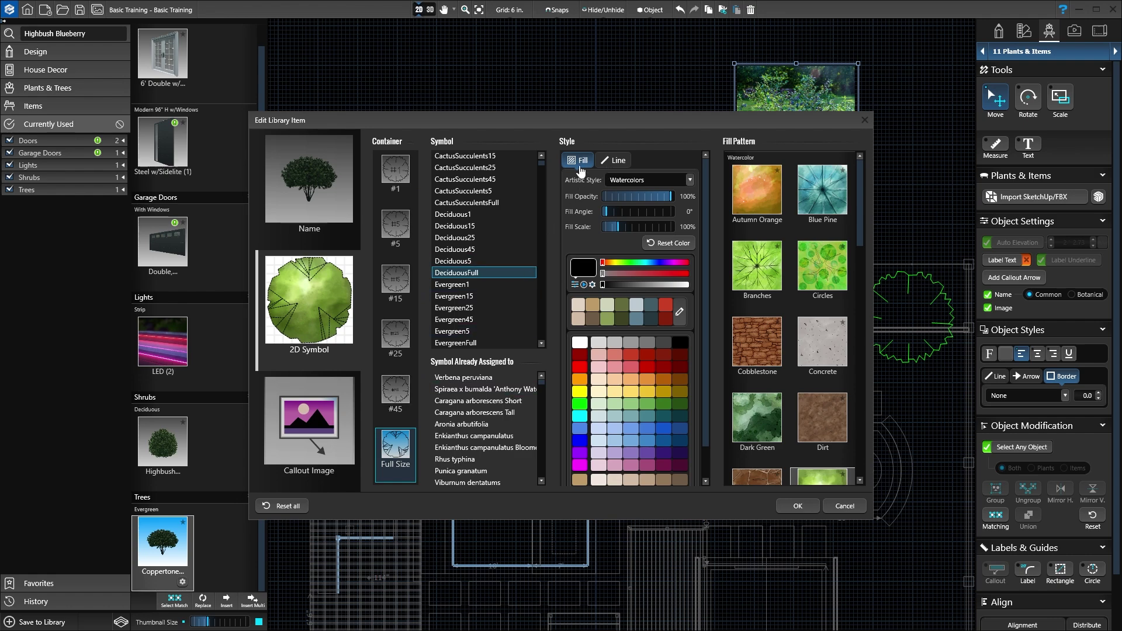
- Give the plan symbol fill the Watercolors artistic style with a soft green colour
click(631, 183)
click(630, 192)
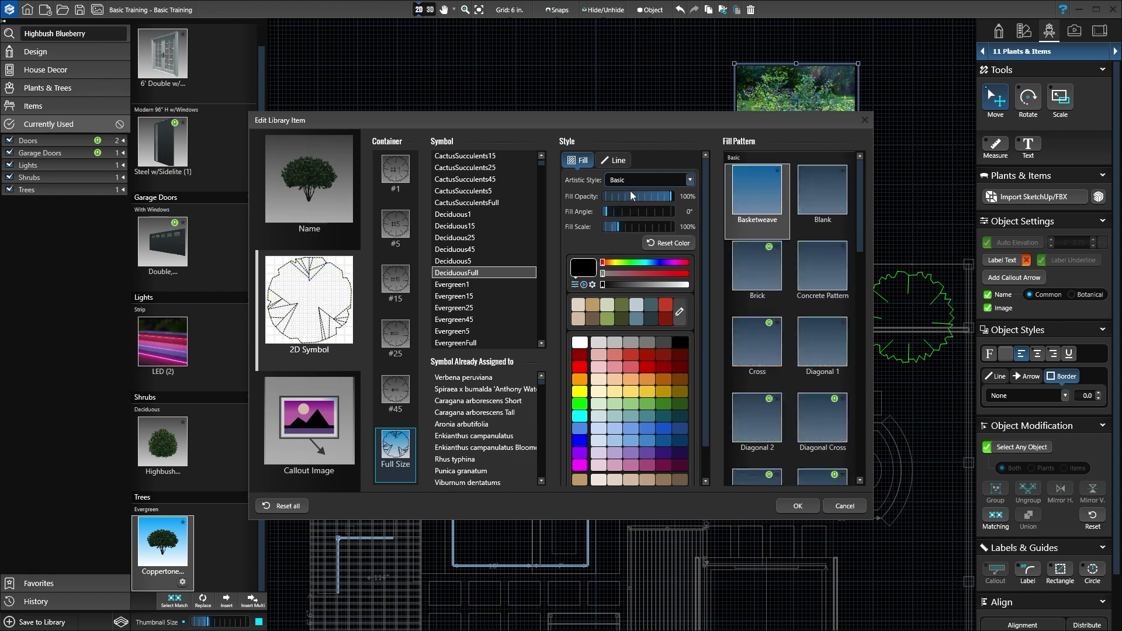
click(636, 182)
click(631, 206)
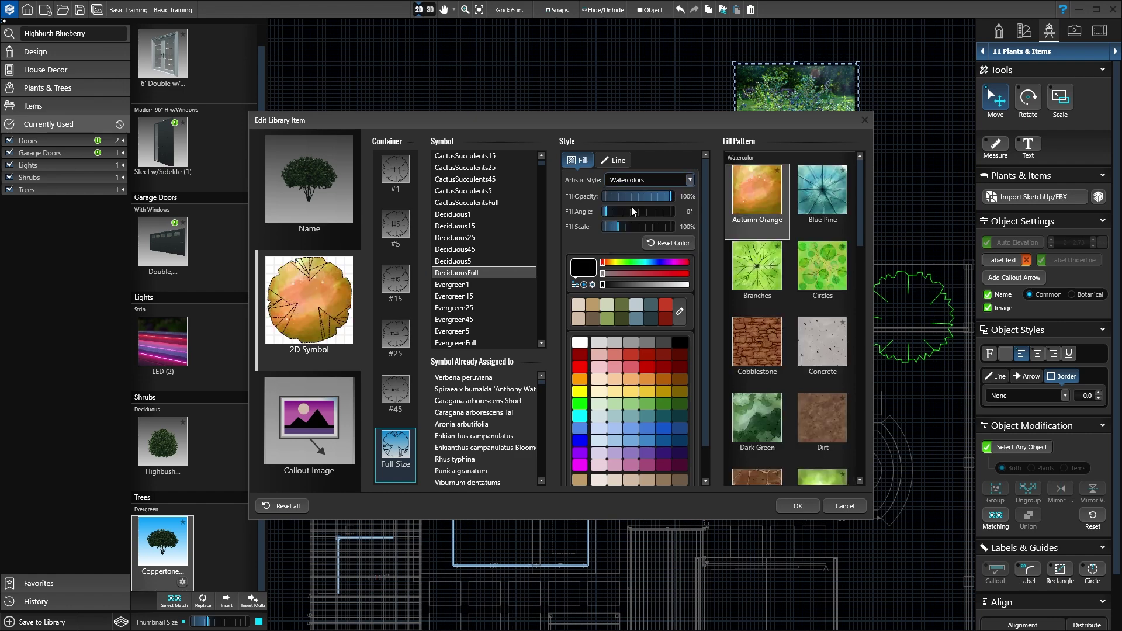
click(580, 405)
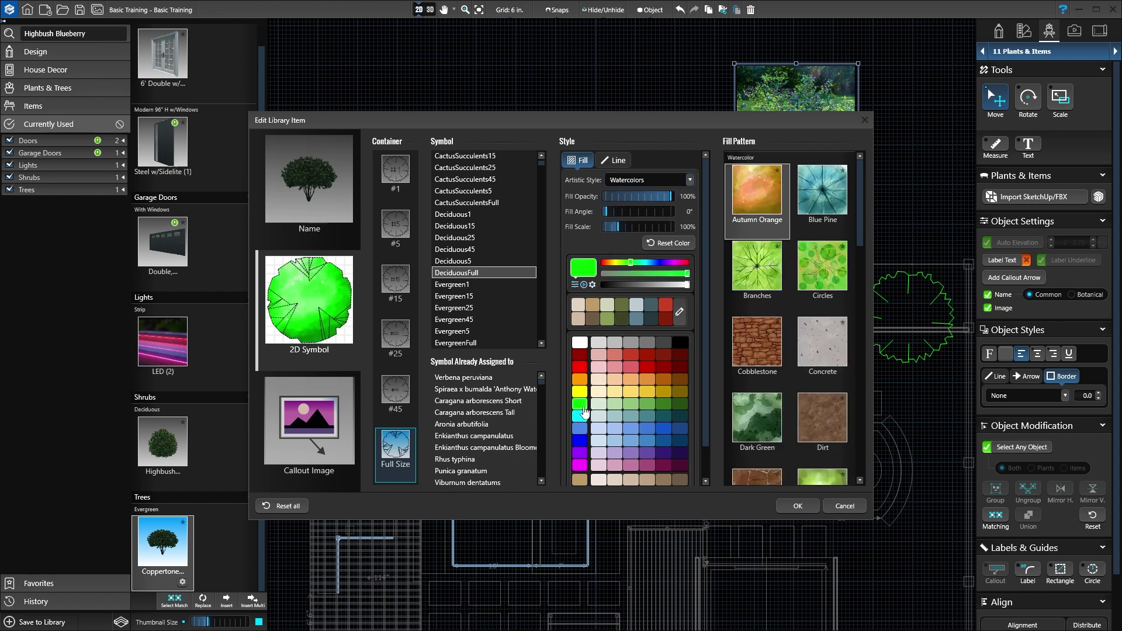
click(580, 416)
click(640, 405)
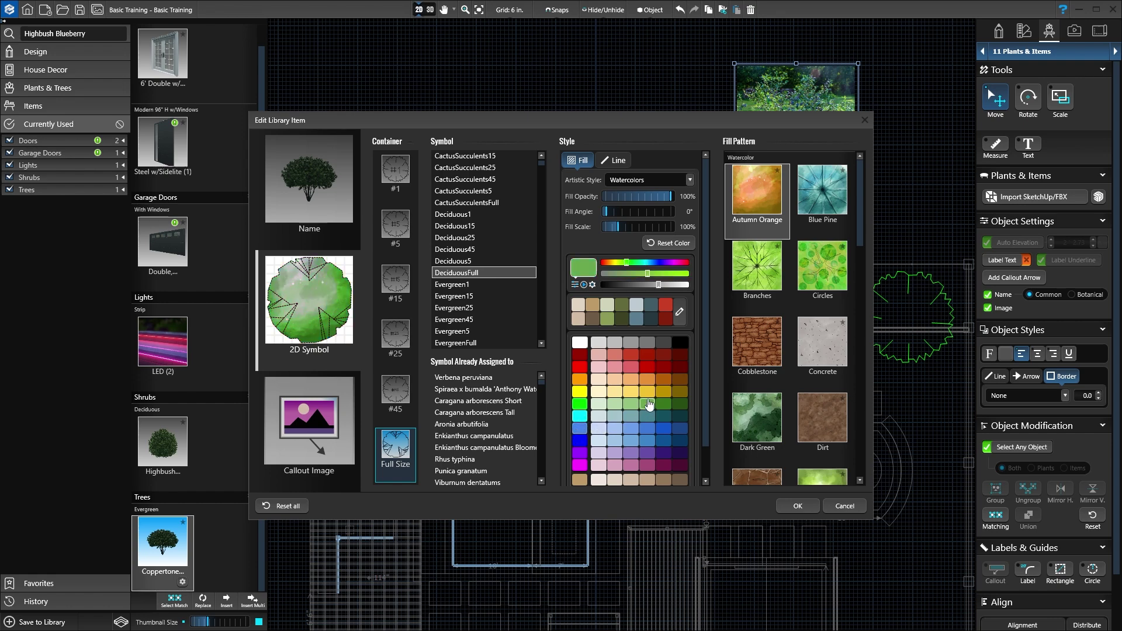
- Set the symbol's outline to a dashed line style and save the changes
click(616, 160)
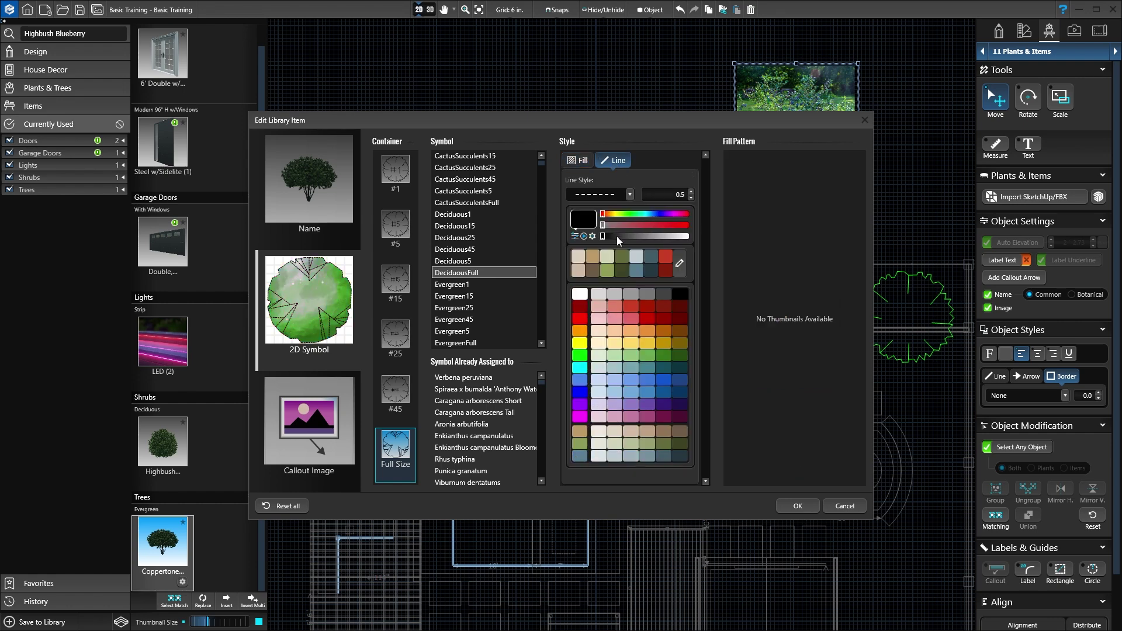
click(629, 194)
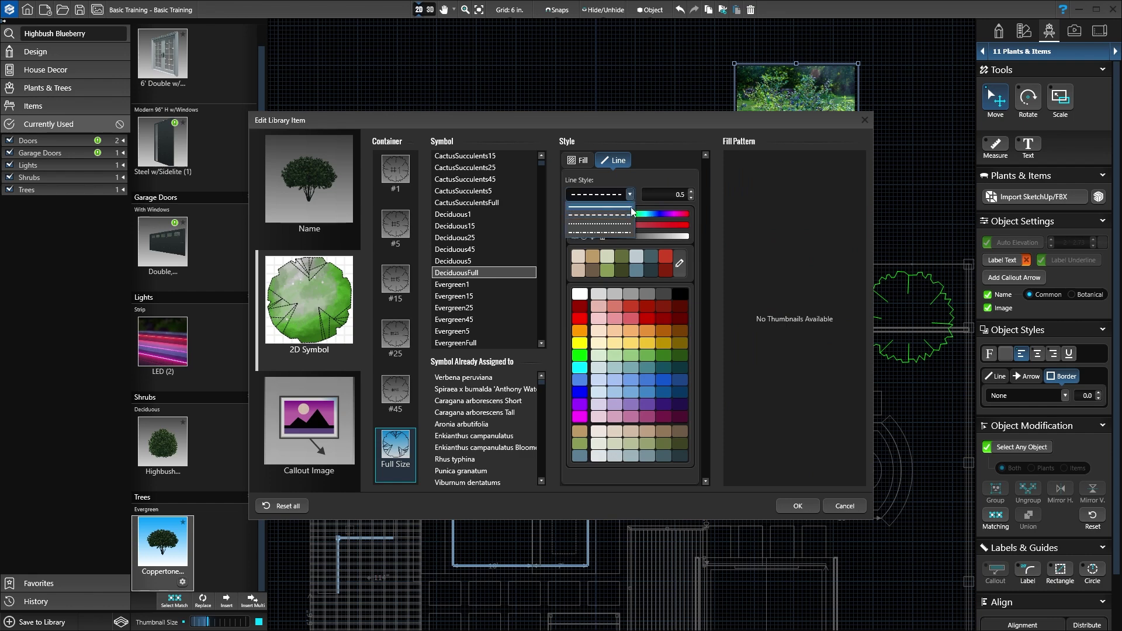
click(627, 216)
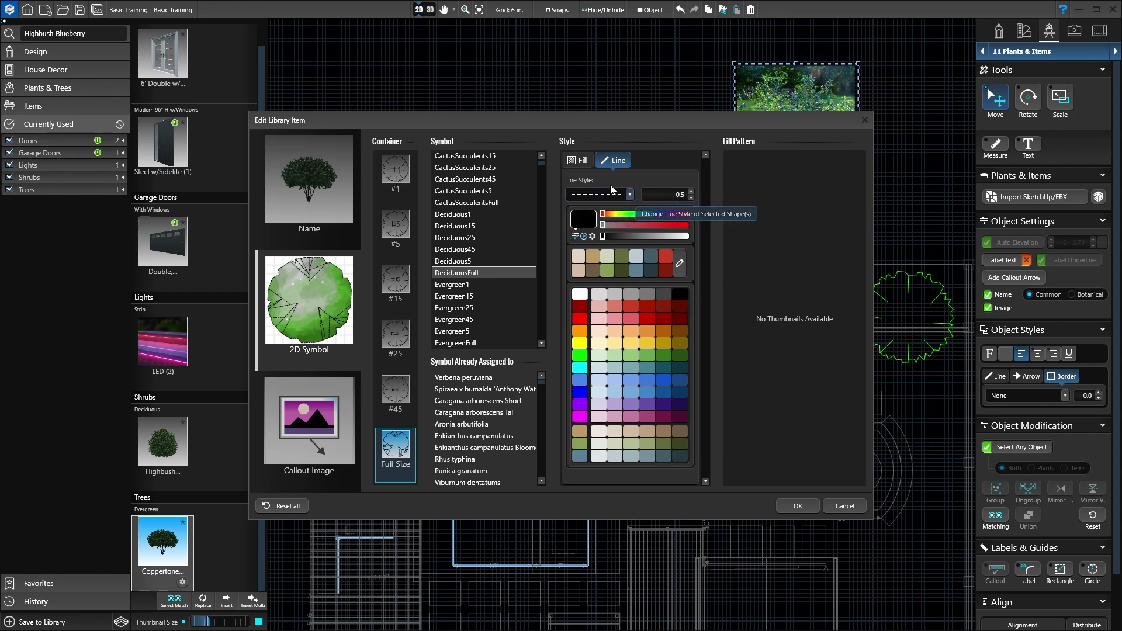
click(798, 507)
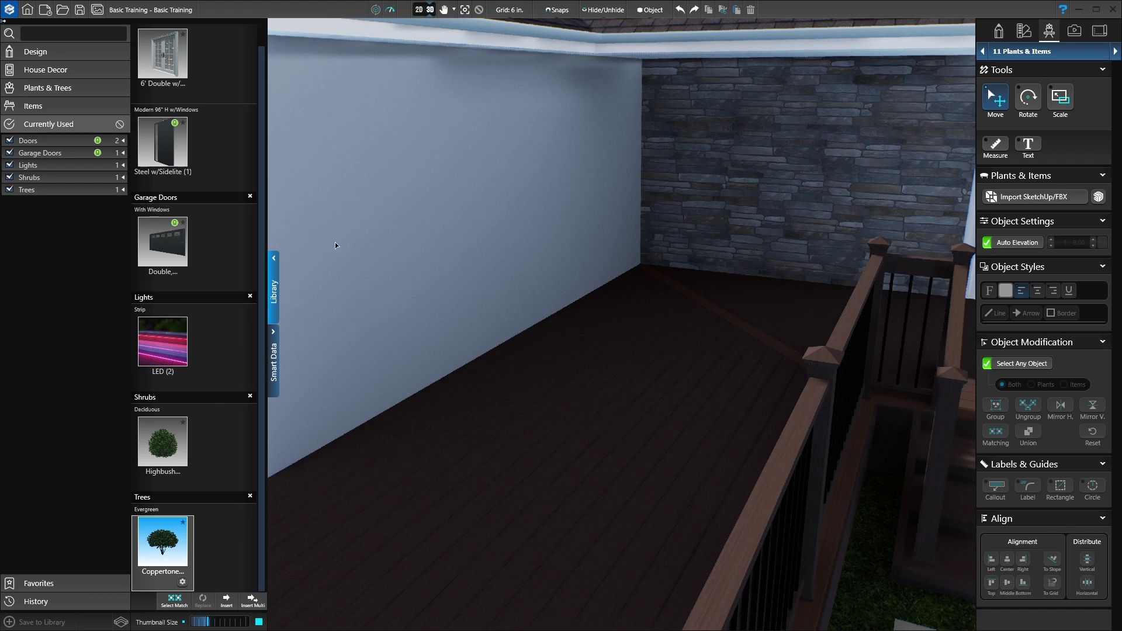
- Expand Items > Furniture > Adirondack Set in the library and select the Lounge Set
click(92, 107)
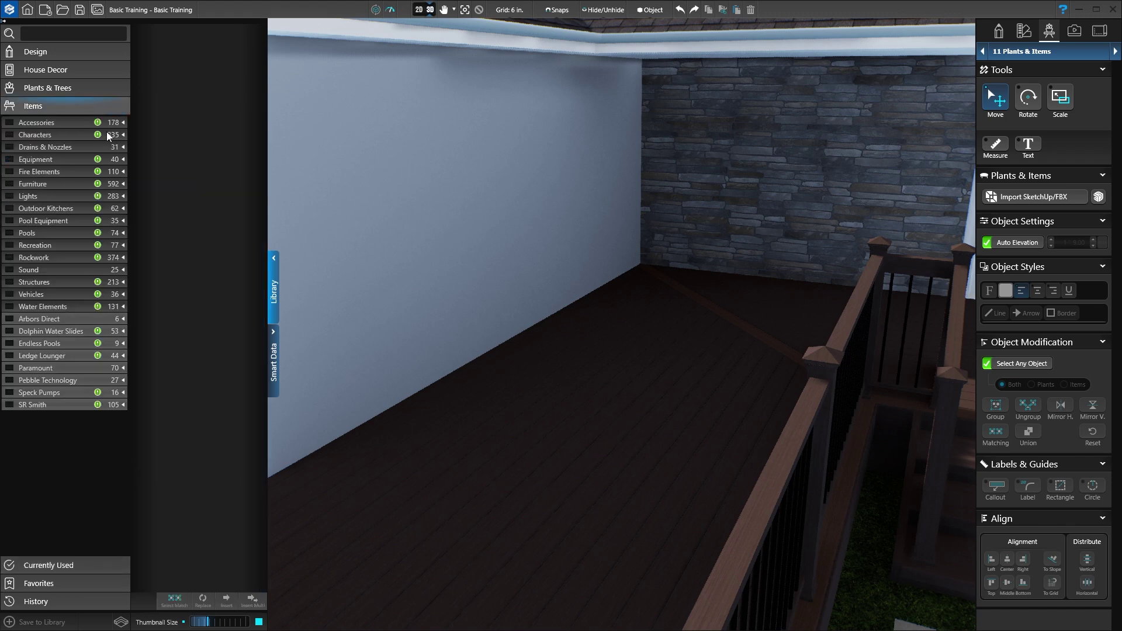
click(123, 184)
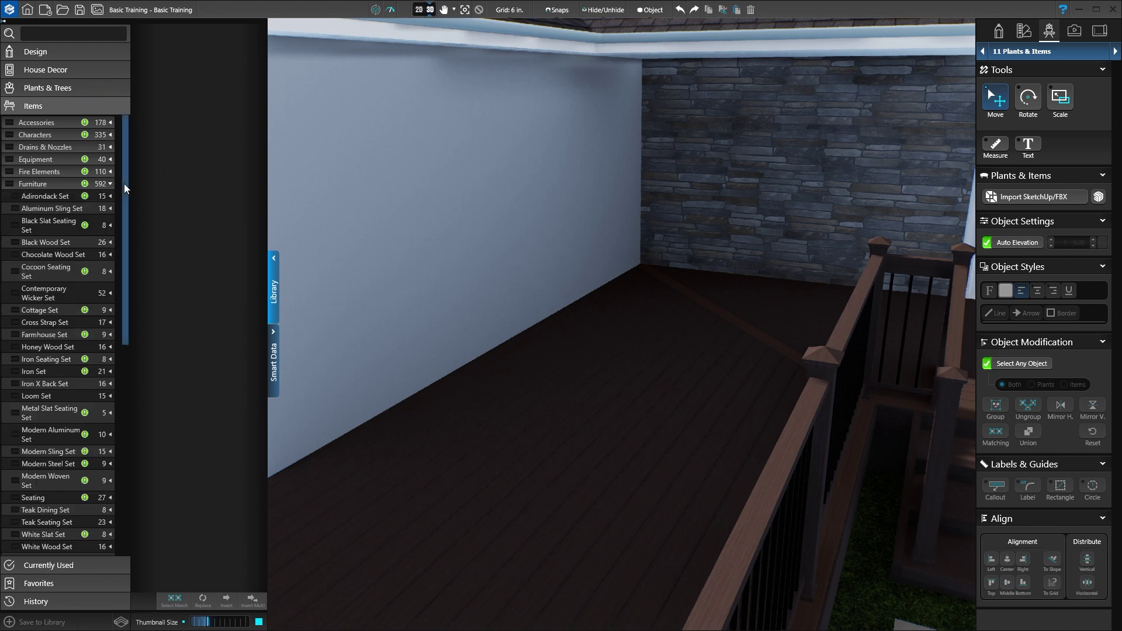
click(28, 196)
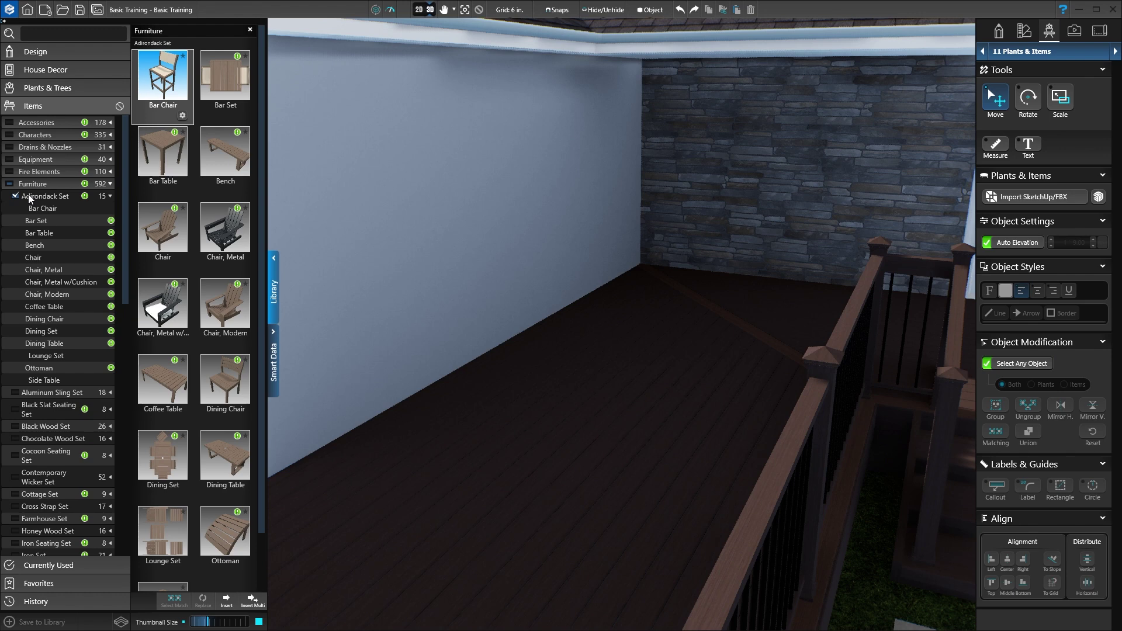
click(156, 520)
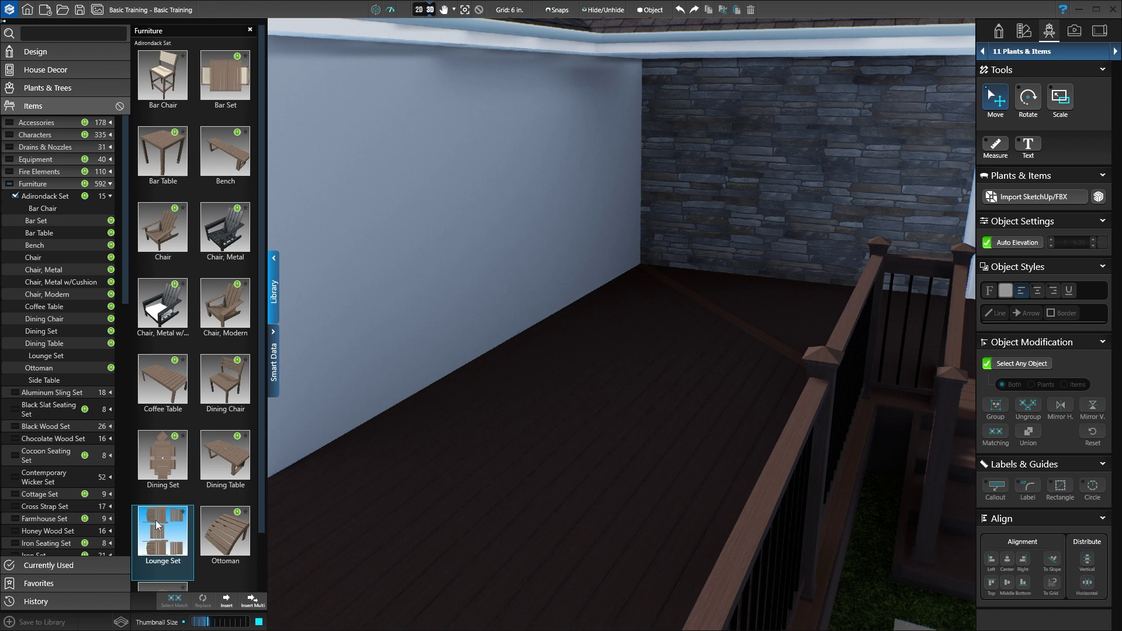
- Drag the Adirondack Lounge Set onto the covered deck and rotate it 90°
drag(155, 520, 576, 512)
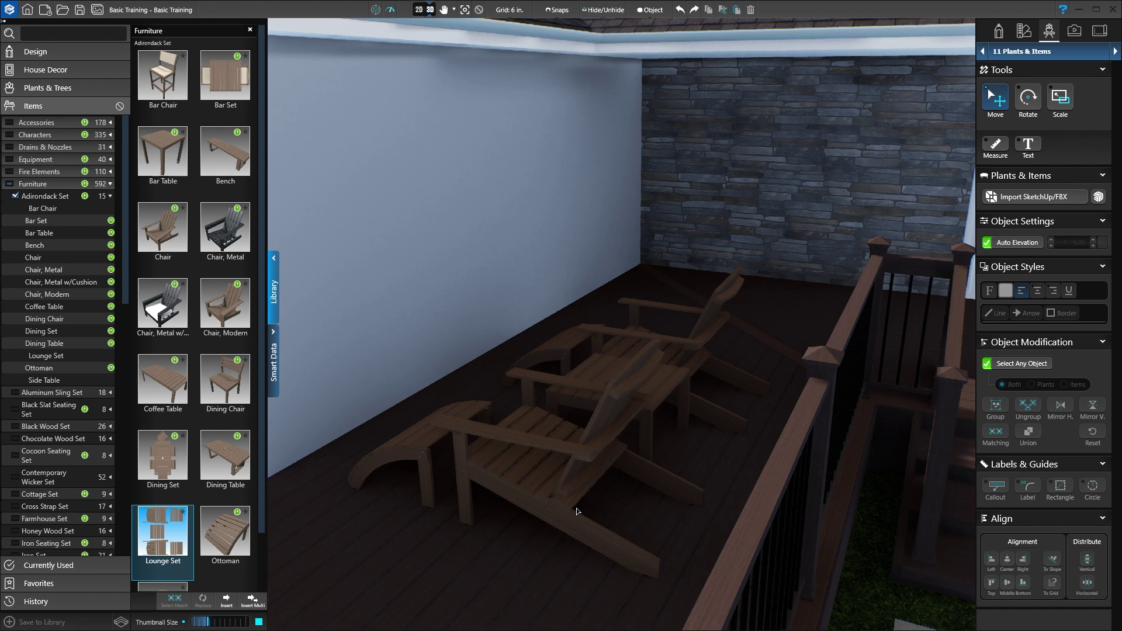
click(576, 512)
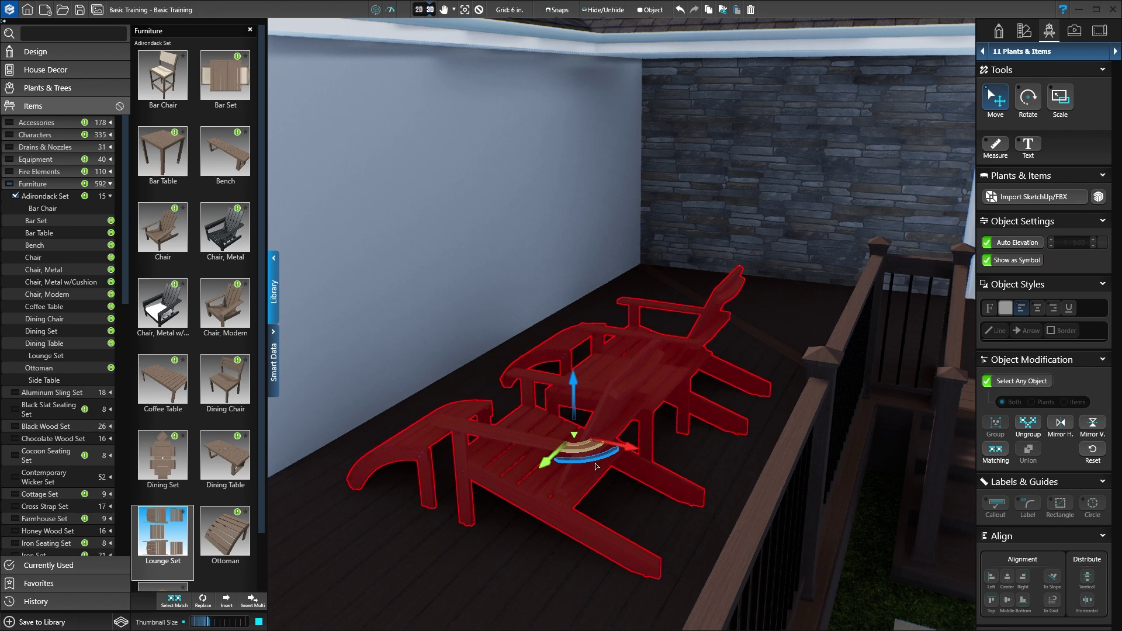
drag(595, 463, 622, 454)
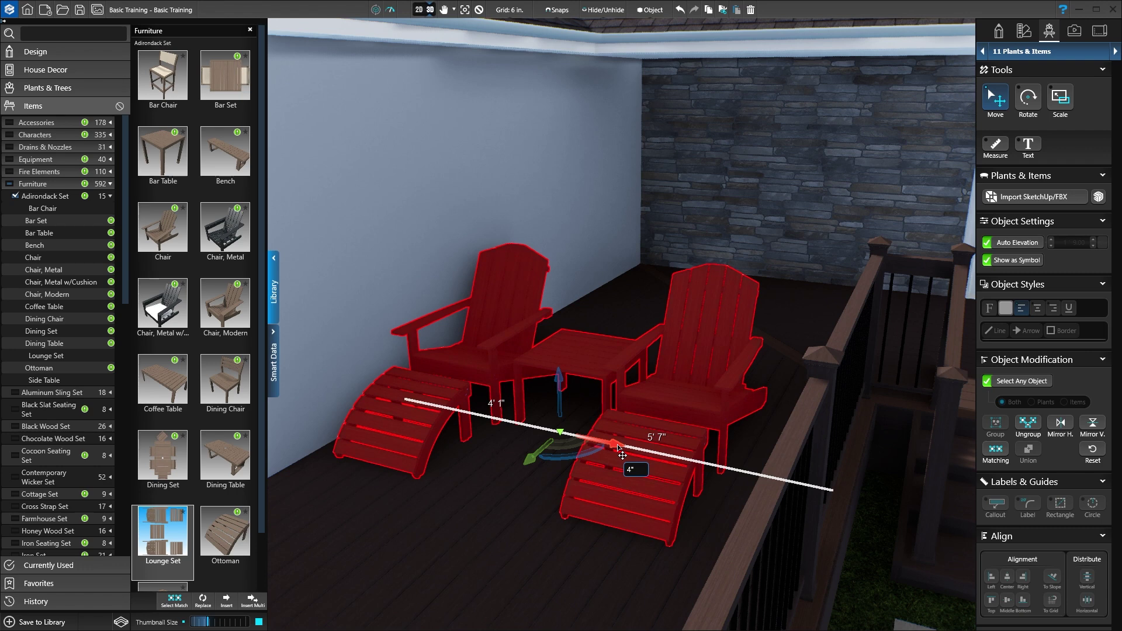
- Ungroup the Lounge Set and delete its right ottoman
click(1028, 427)
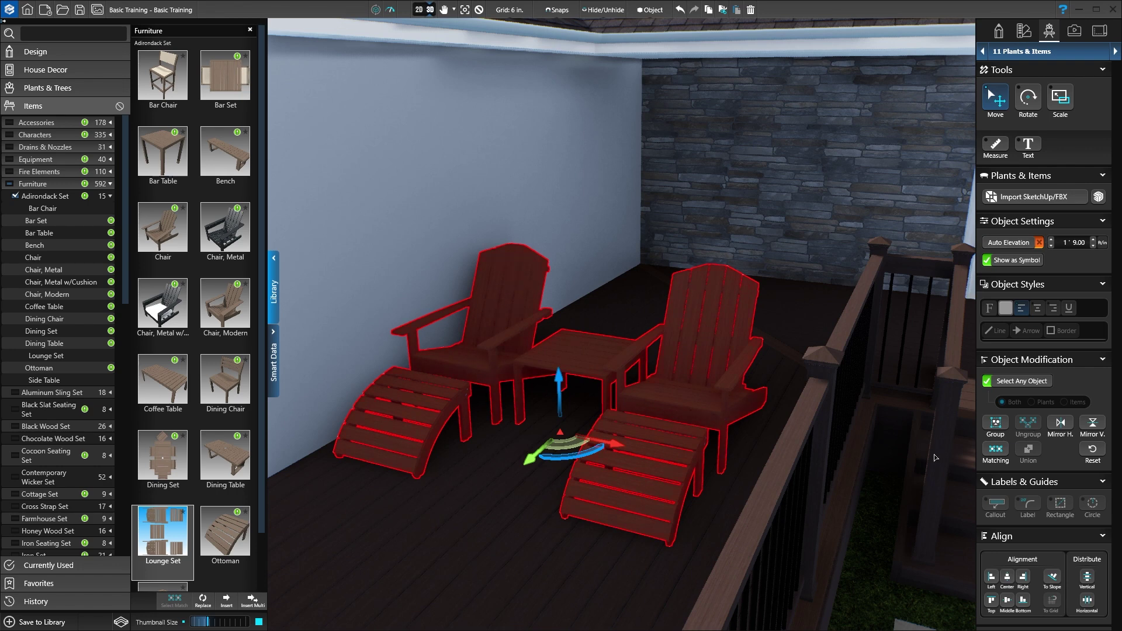
click(665, 476)
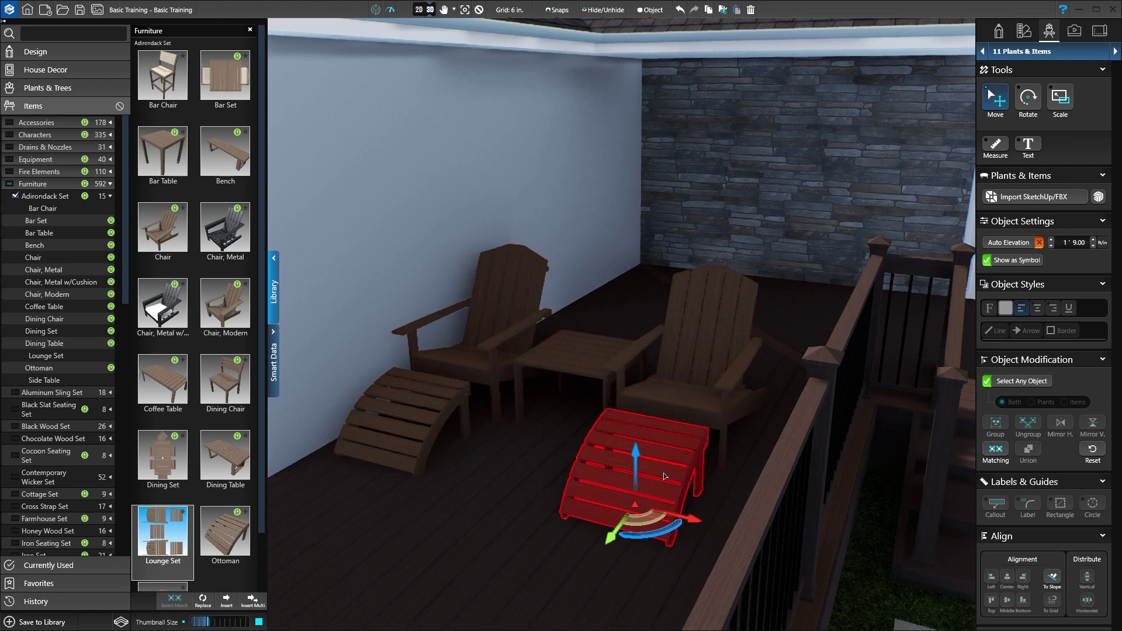
key(Delete)
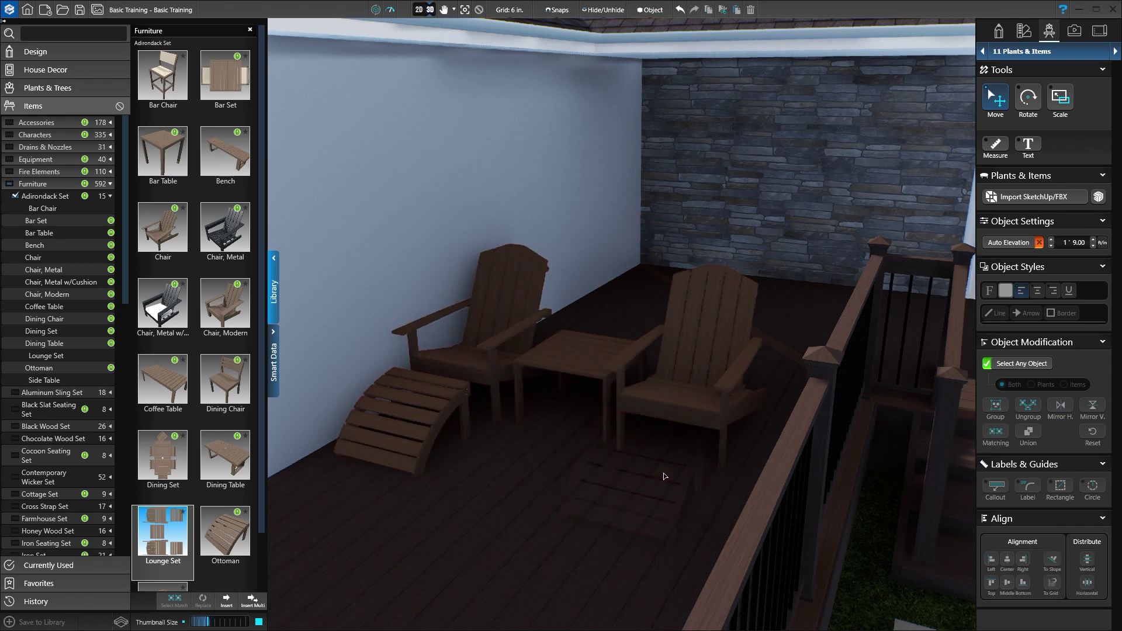
- Replace the left ottoman with an Adirondack Side Table
click(430, 419)
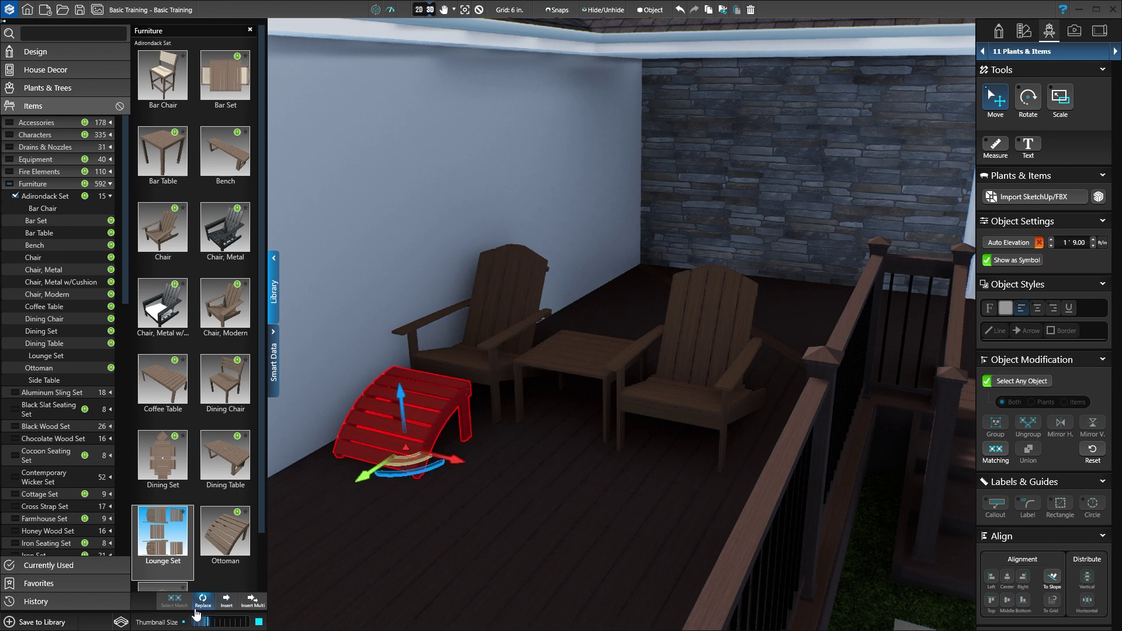
scroll(169, 540, down, 2)
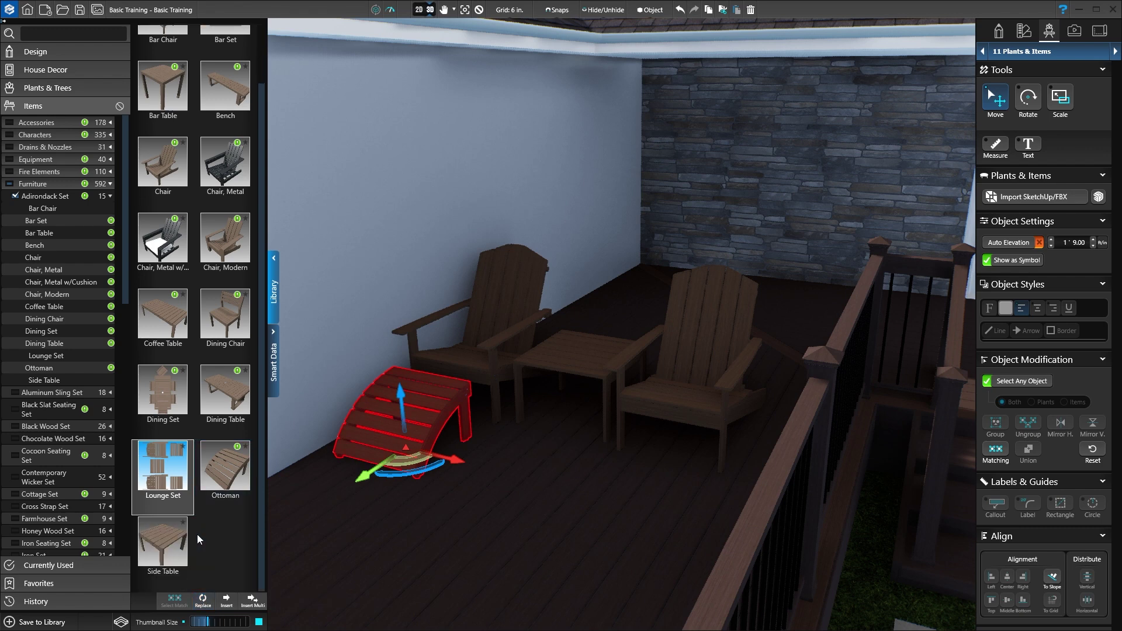
click(178, 542)
click(202, 602)
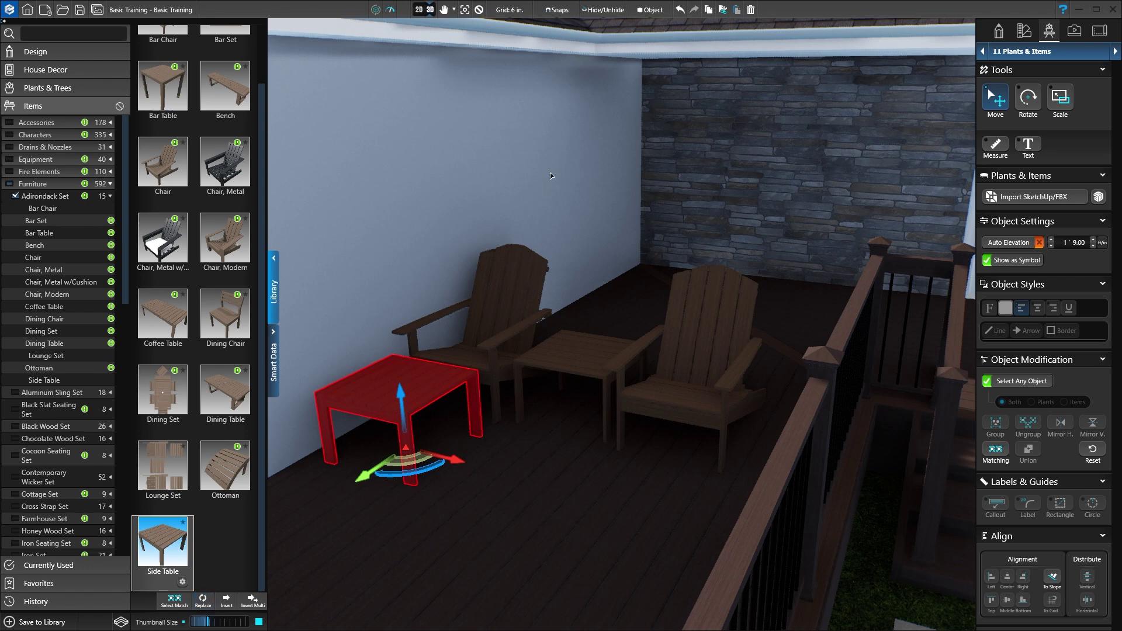
- Undo the side table replacement, ottoman deletion and ungrouping to restore the grouped Lounge Set
click(681, 10)
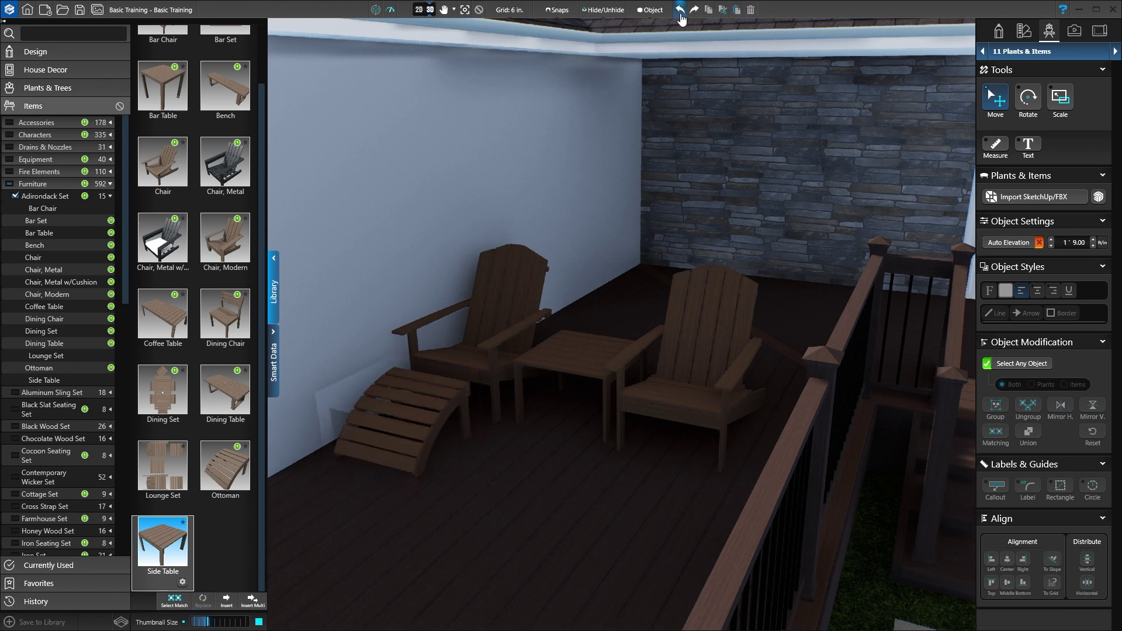
click(680, 10)
click(681, 12)
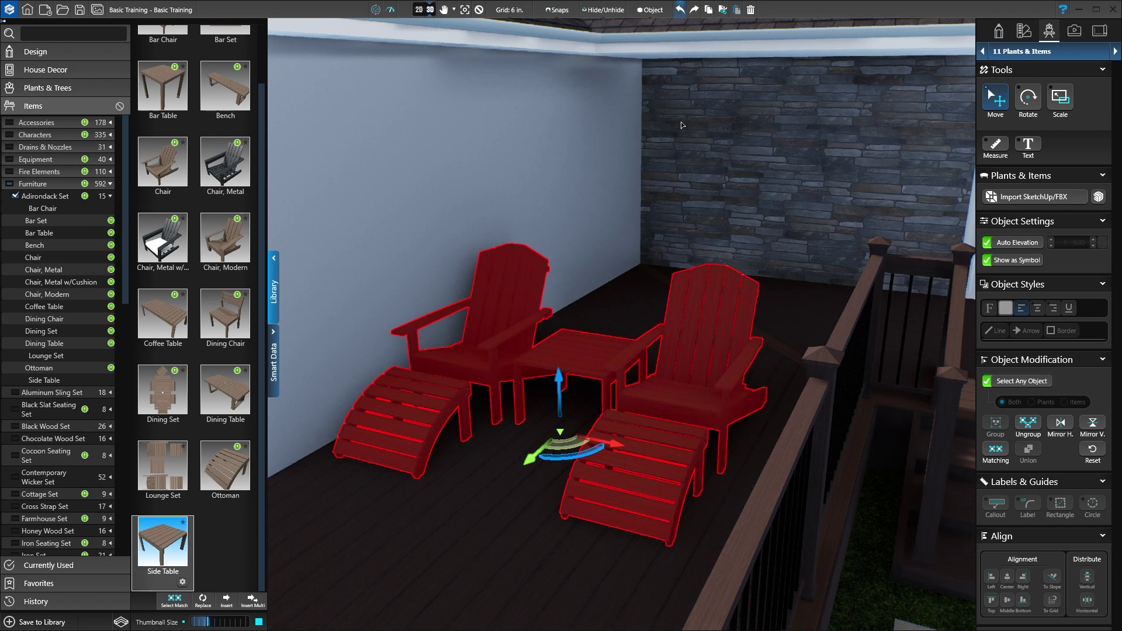
- In Group Edit Mode, shift the right chair and its ottoman slightly sideways
double_click(667, 388)
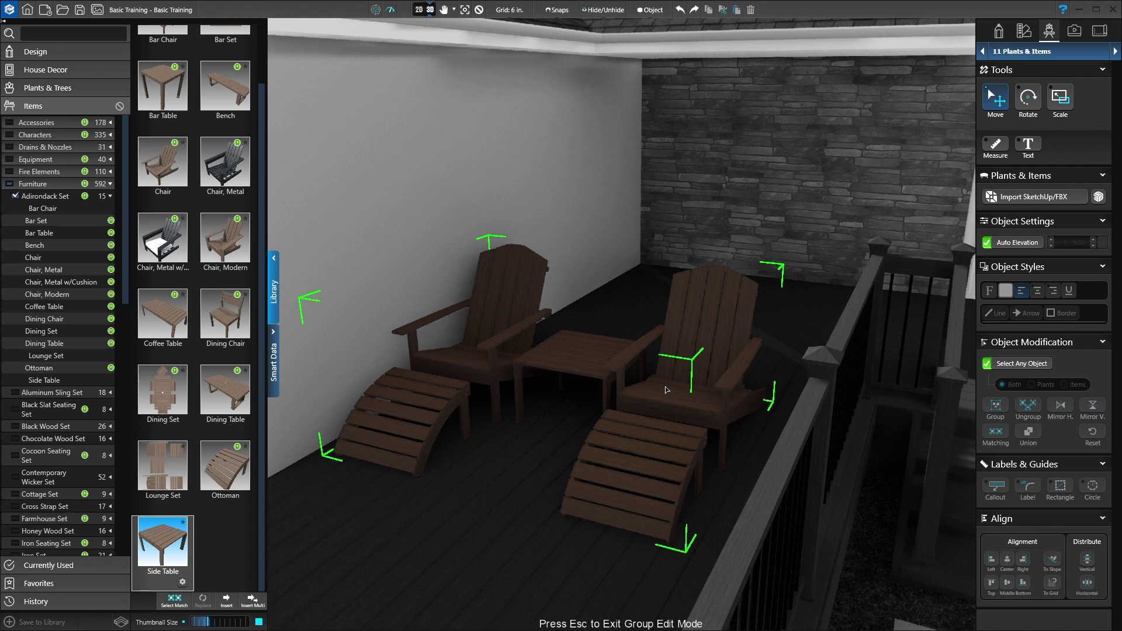
click(666, 390)
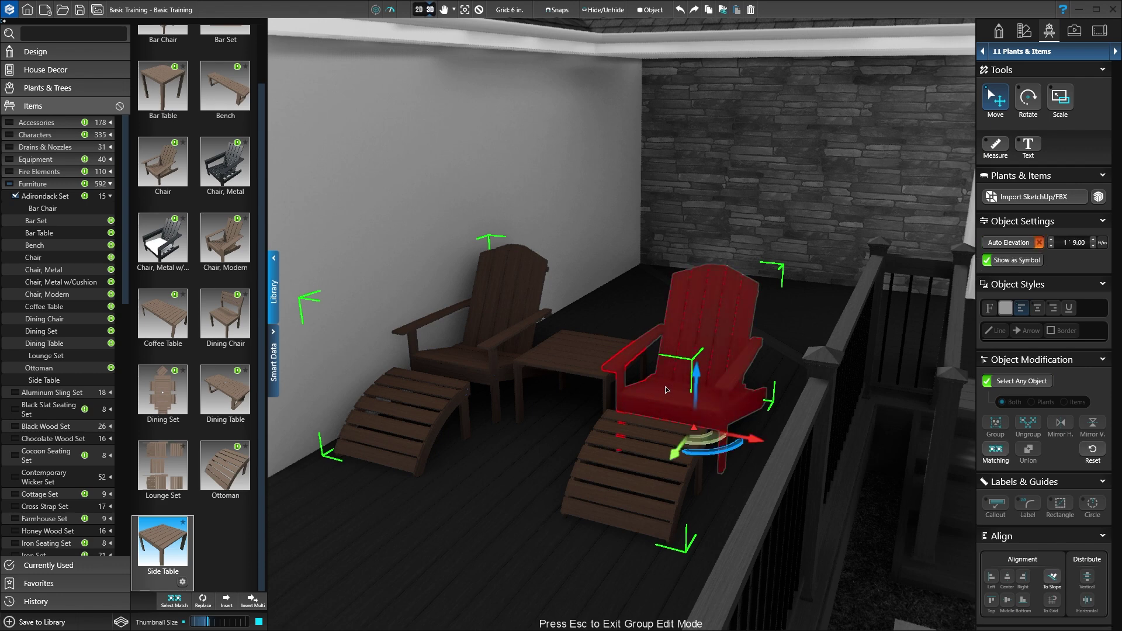
ctrl+click(640, 450)
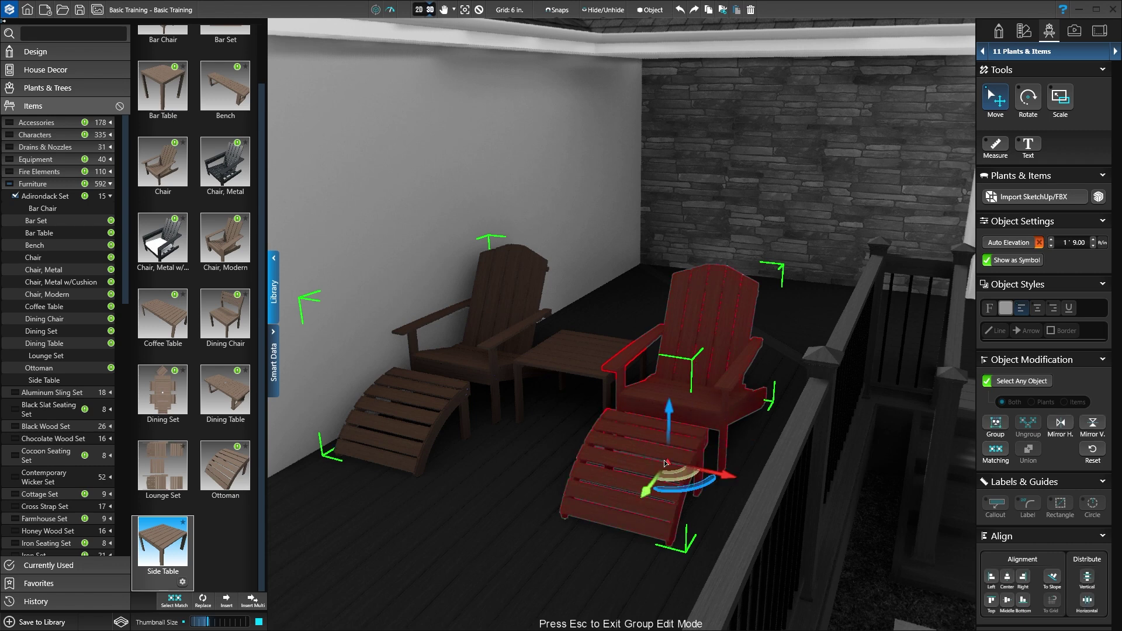
drag(667, 464, 753, 487)
- Nudge the side table 2 inches sideways and exit group editing
click(580, 361)
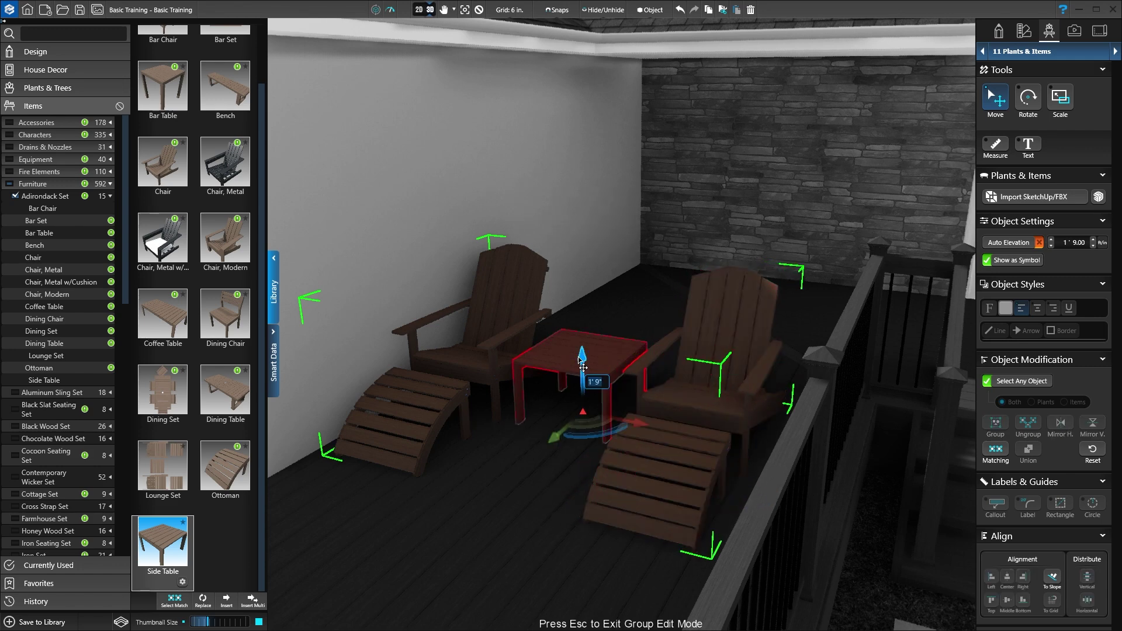
drag(643, 423, 652, 436)
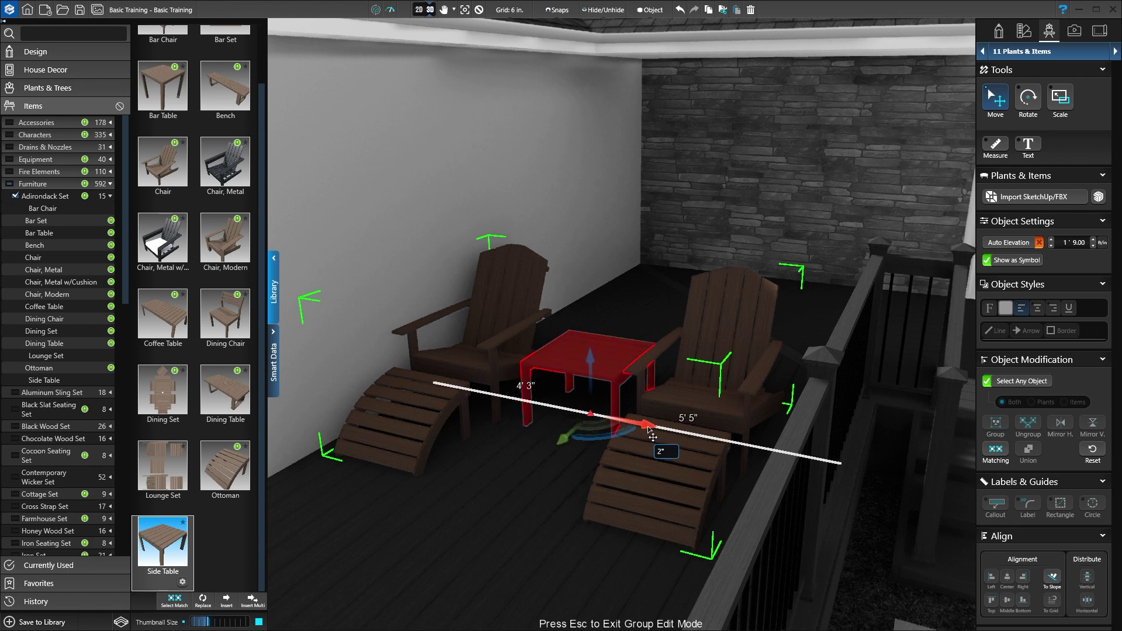
key(Escape)
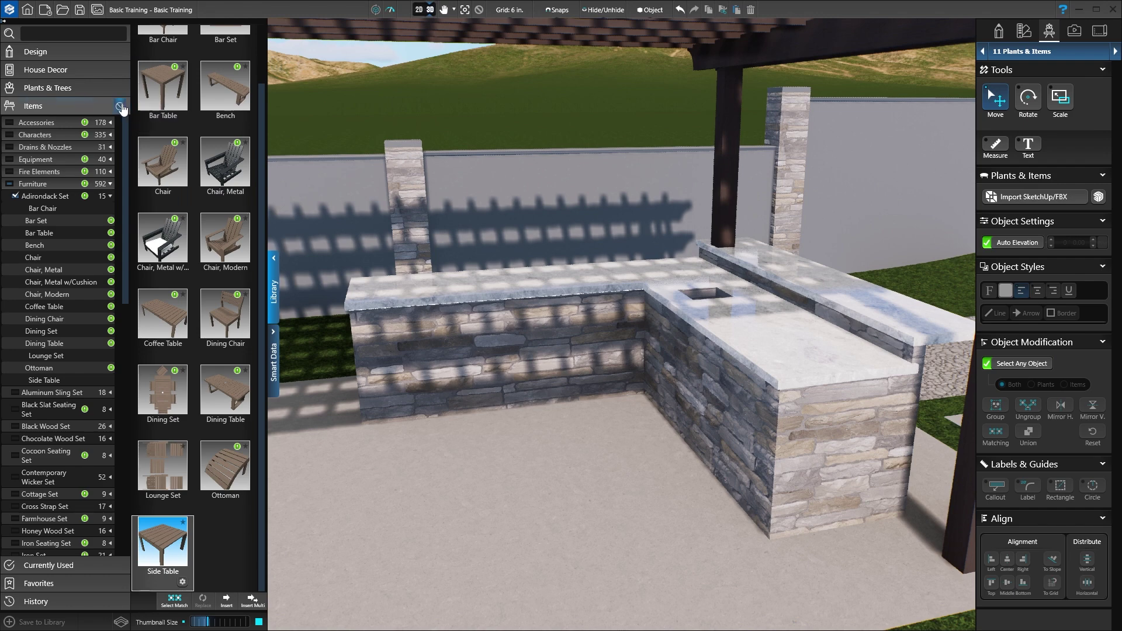
- Clear the Items filter, collapse Furniture, and show the Outdoor Kitchens grill thumbnails
click(120, 106)
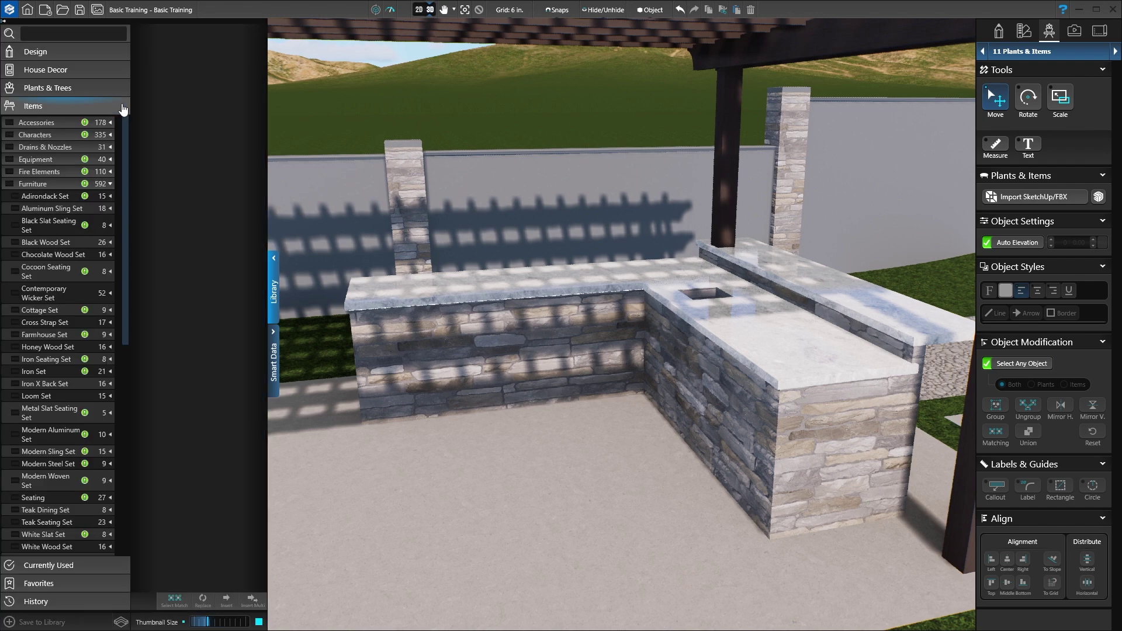
click(44, 184)
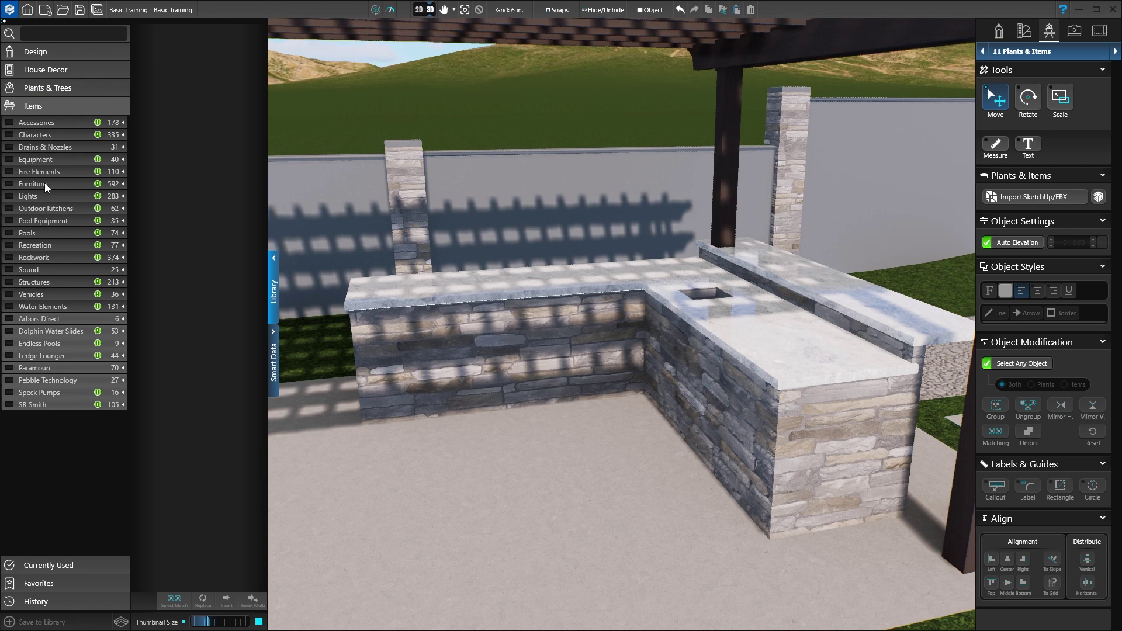
click(122, 210)
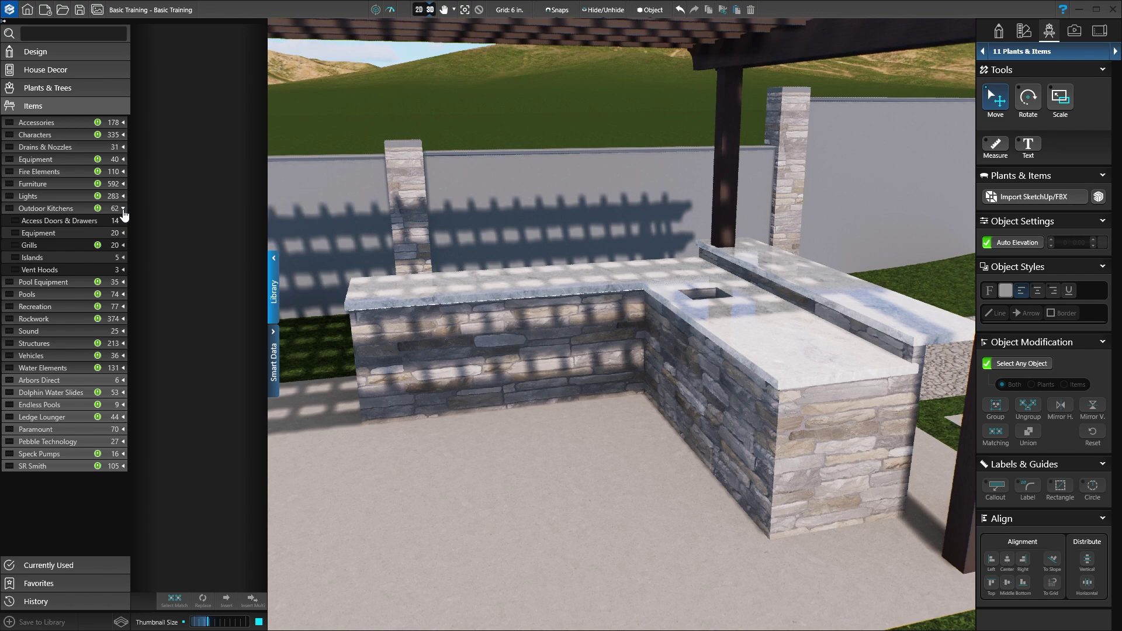
click(30, 246)
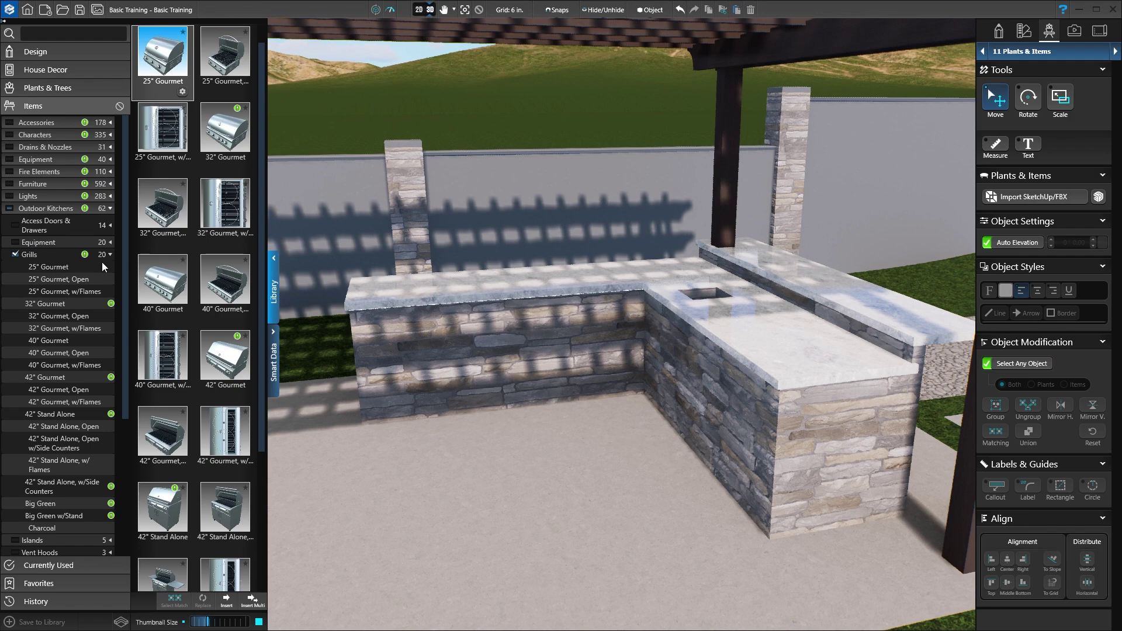
- Drag the 40" Gourmet grill into the left run of the stone kitchen counter
click(163, 277)
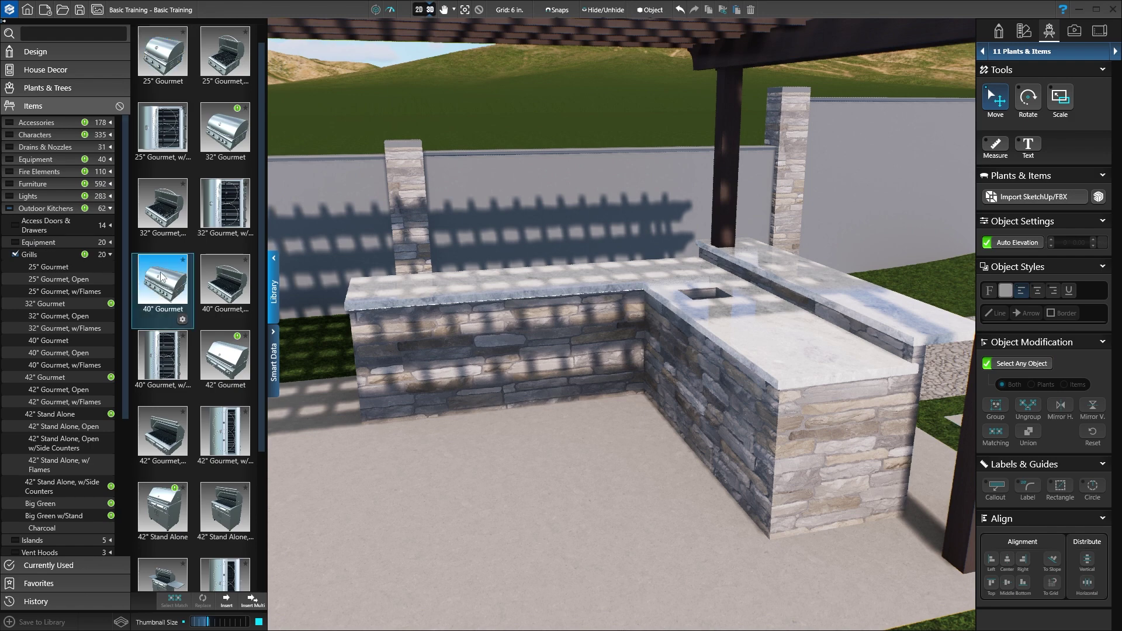
drag(163, 277, 462, 305)
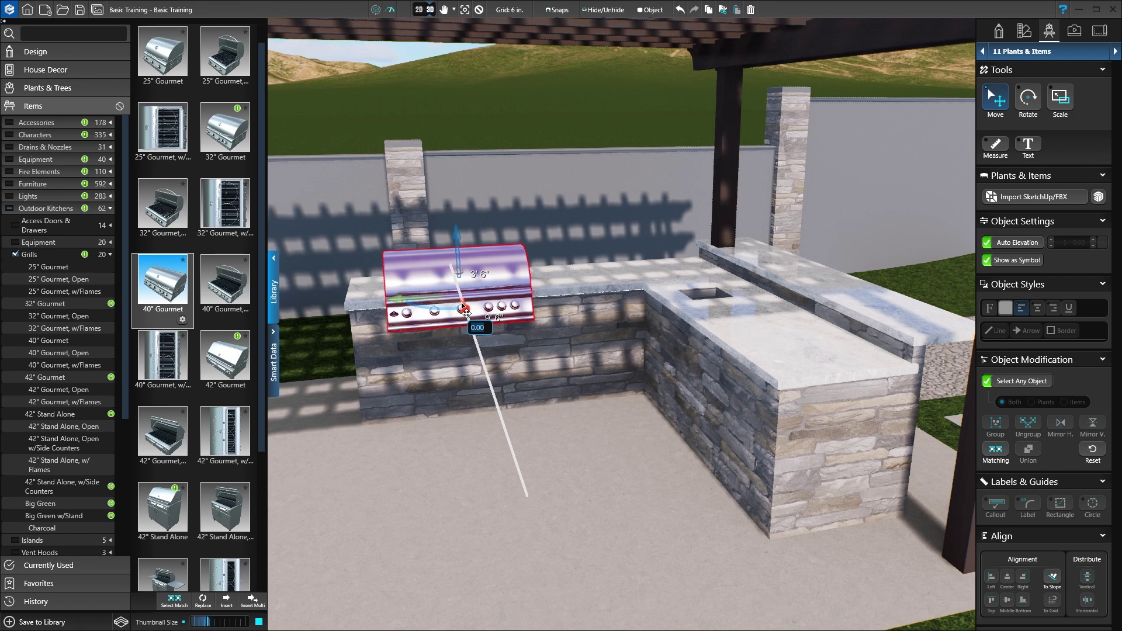
- From Outdoor Kitchens equipment, drag a Sink into the kitchen counter beside the basin opening
click(58, 241)
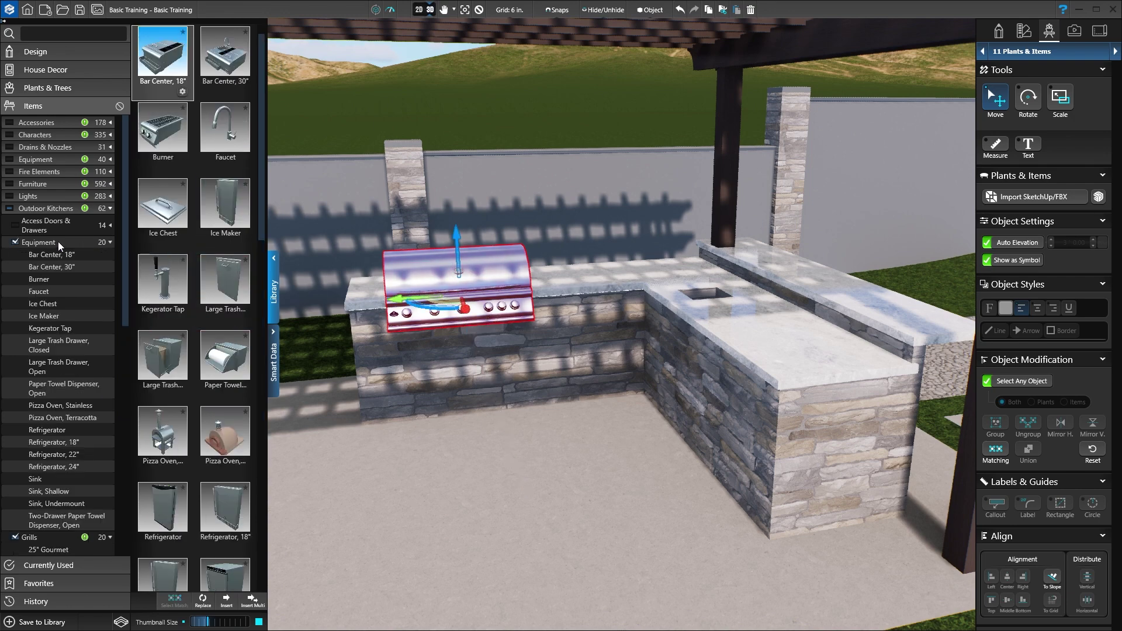
scroll(226, 306, down, 3)
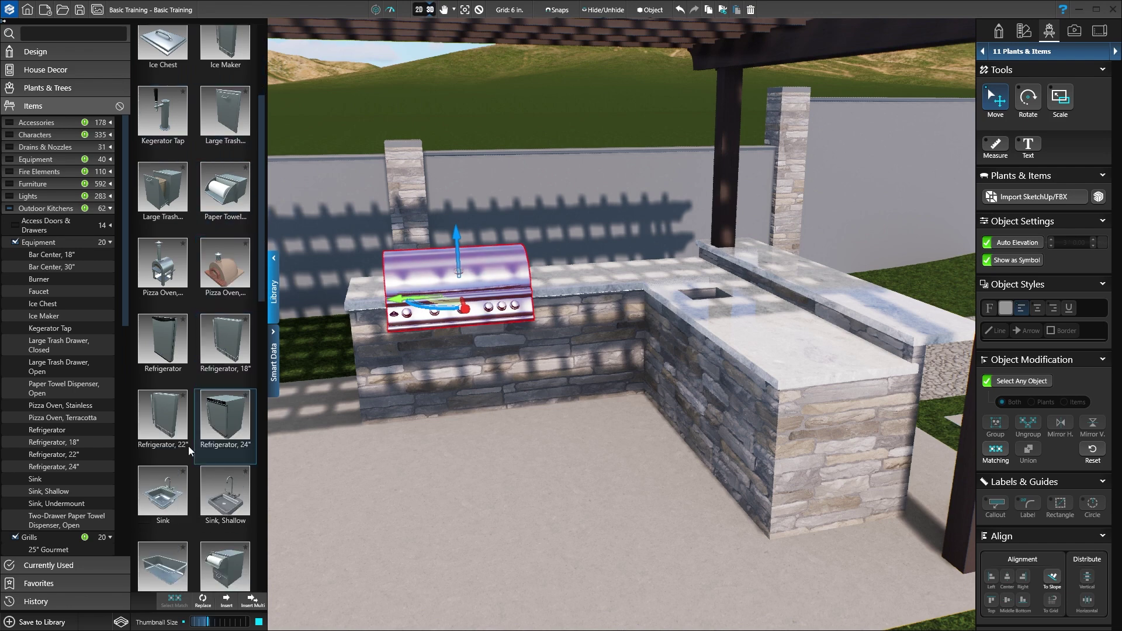
click(163, 509)
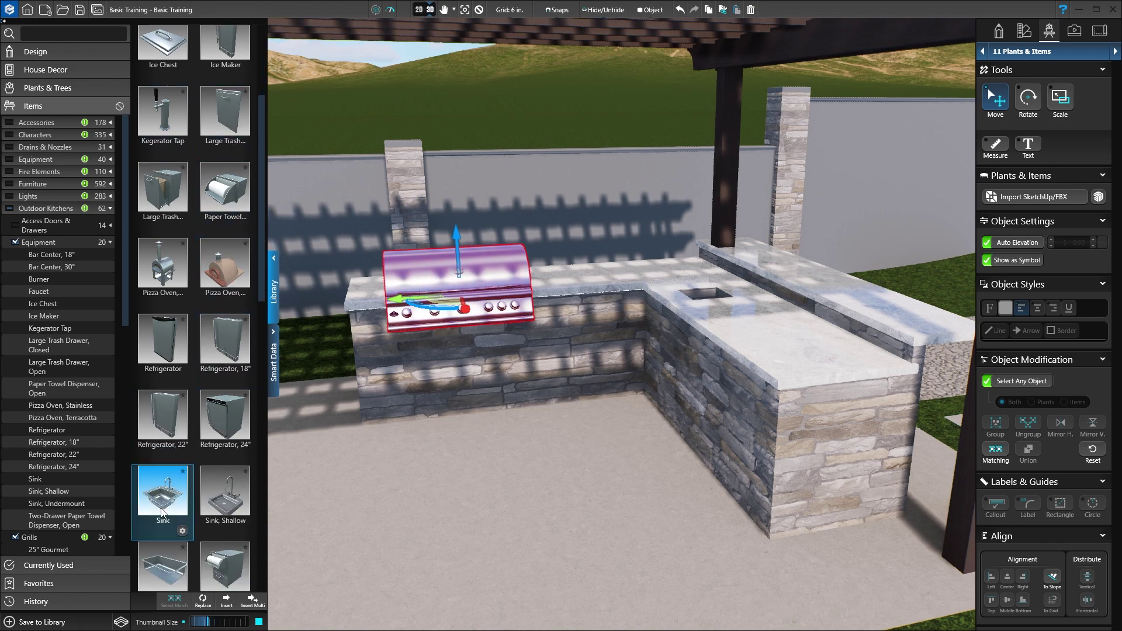
drag(163, 513, 735, 318)
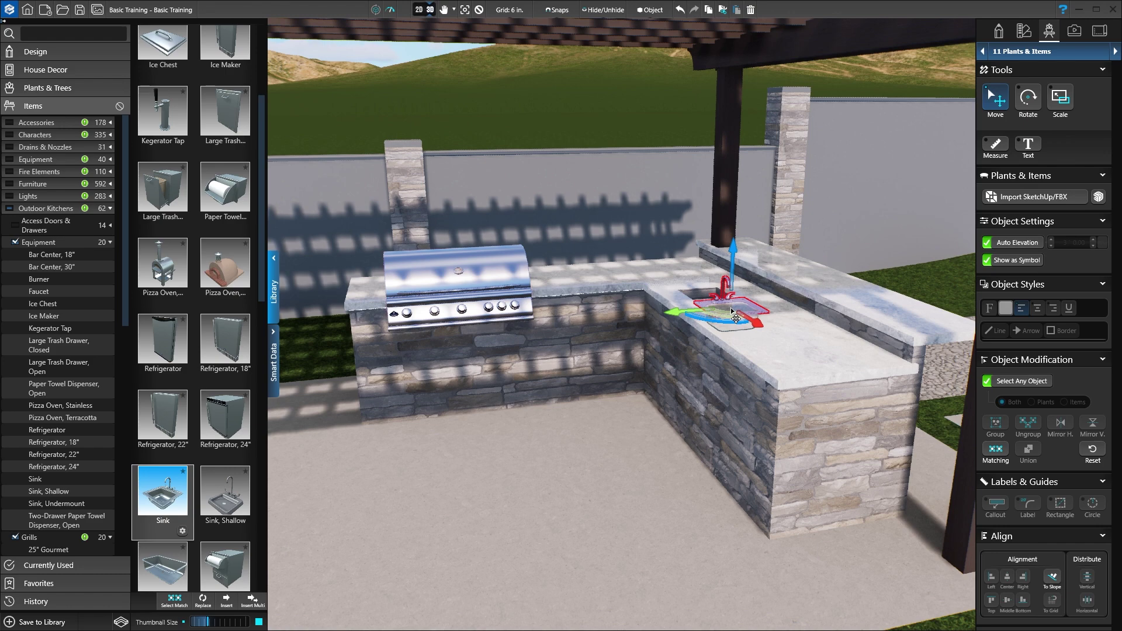
mouse_move(736, 319)
mouse_down()
mouse_move(757, 324)
mouse_move(740, 318)
mouse_up()
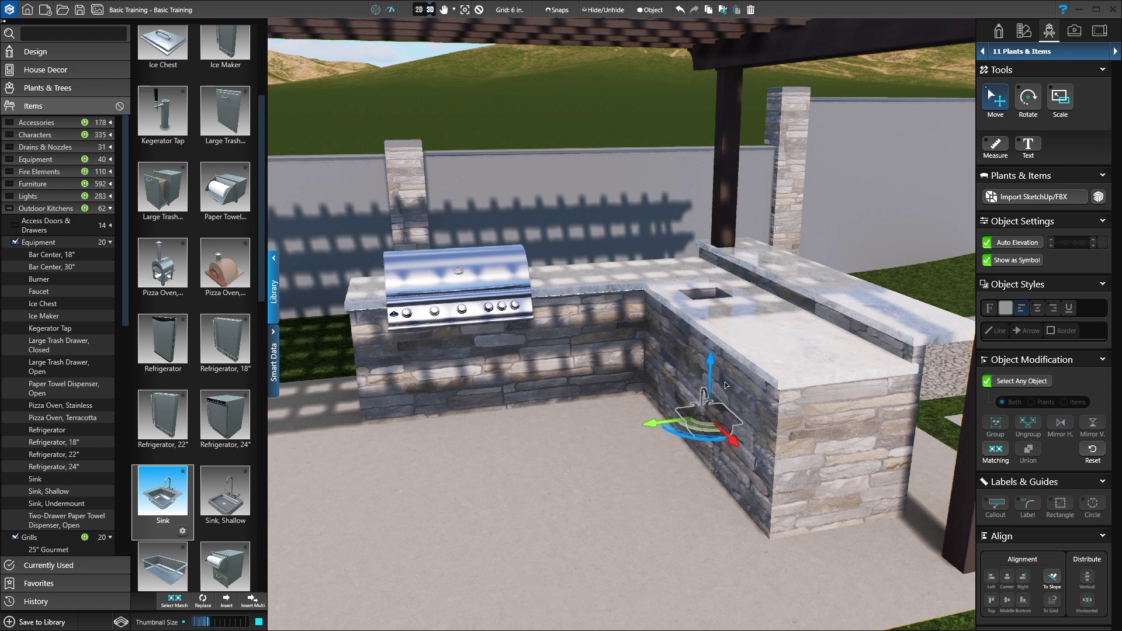
- Turn off Auto Elevation, raise the sink to 3', then slide and rotate it into line with the counter
click(987, 243)
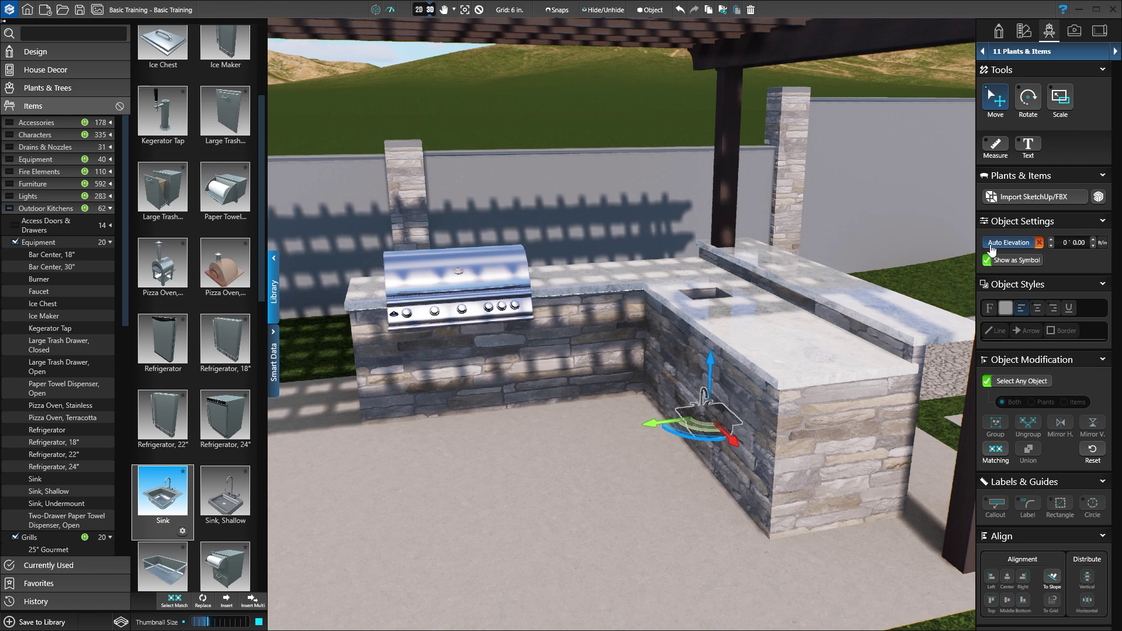
click(1050, 240)
click(1050, 241)
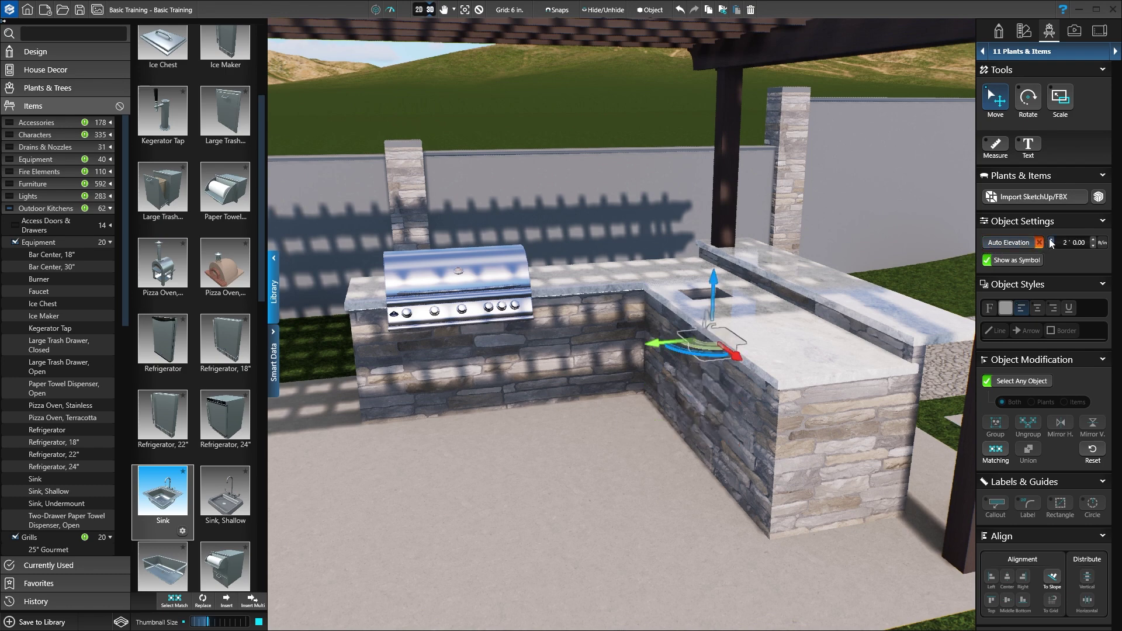
click(1051, 240)
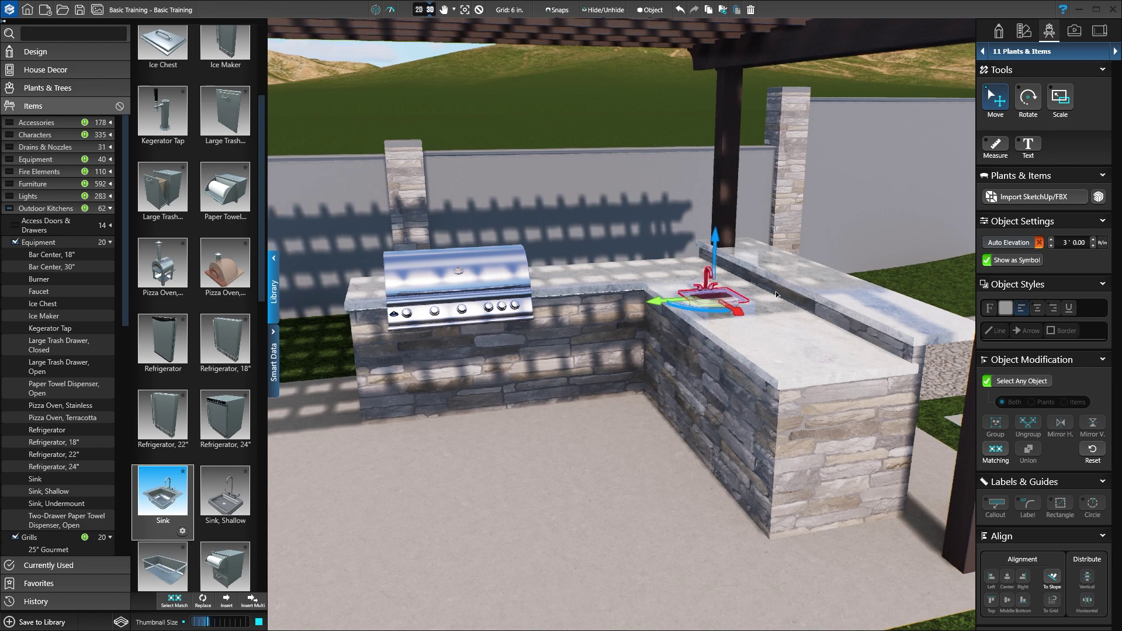
drag(744, 311, 741, 320)
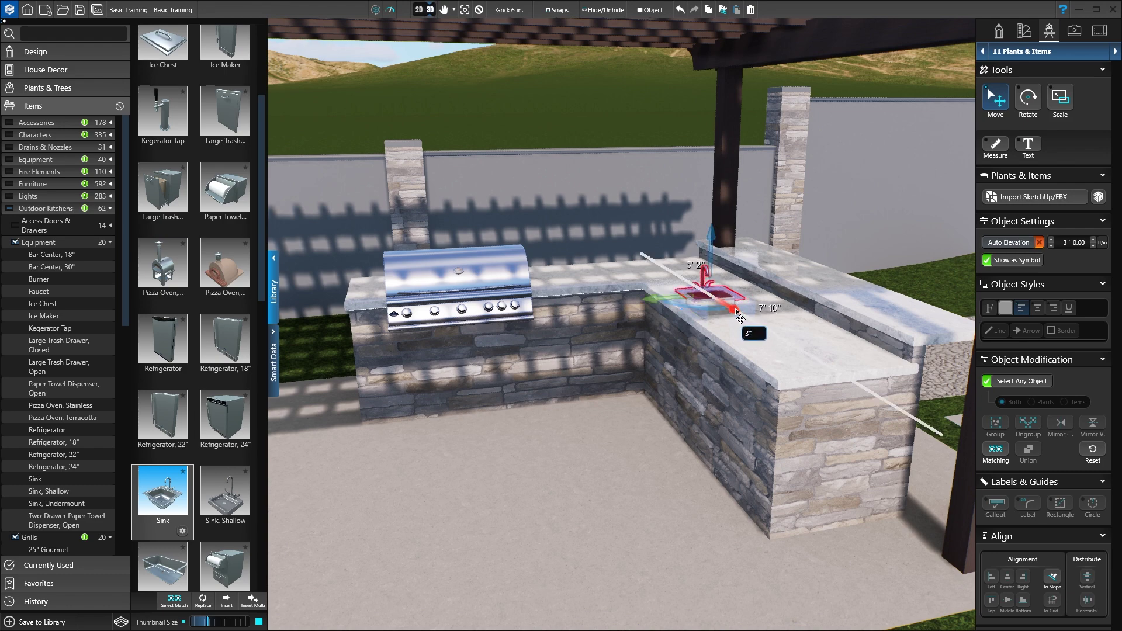
drag(741, 320, 740, 319)
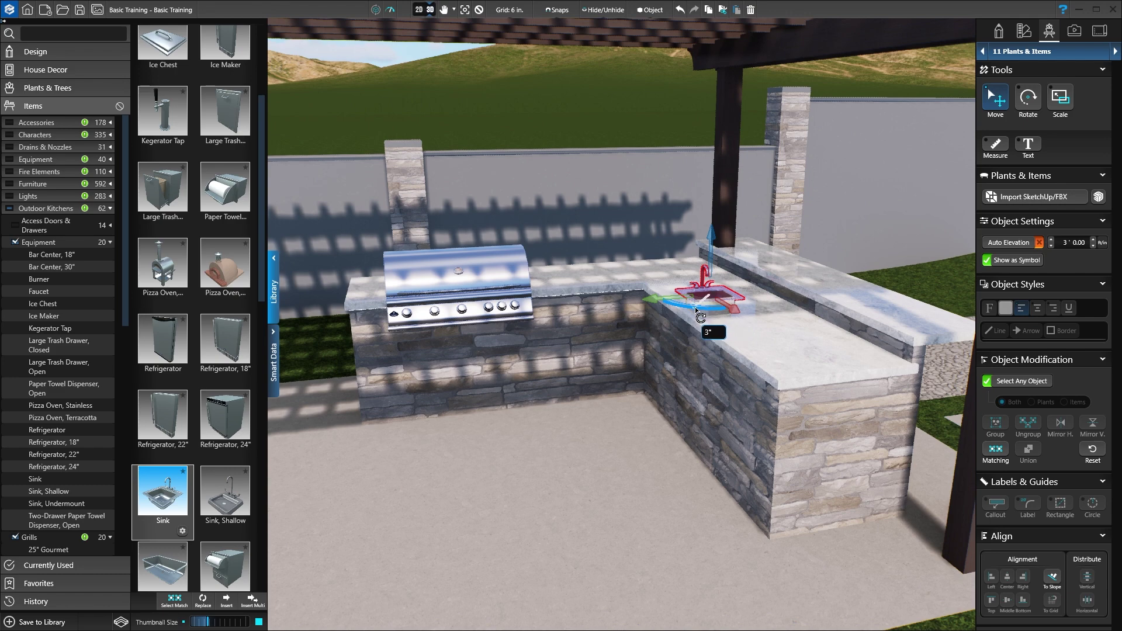
drag(695, 307, 664, 297)
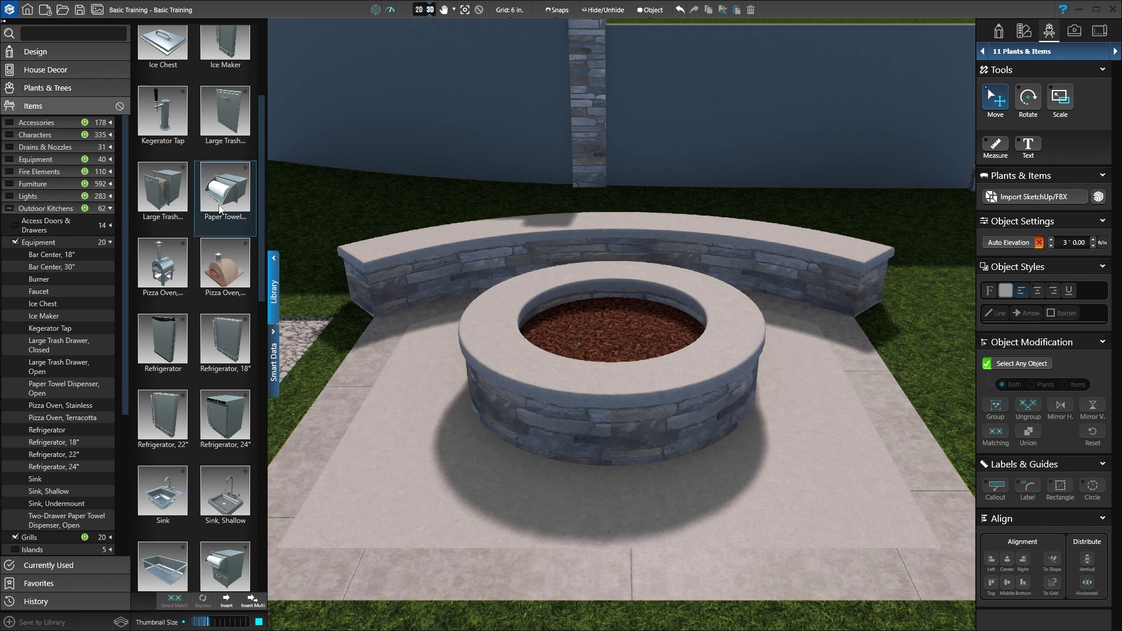
- Place the Fire, Animated Gas fire in the fire pit with Auto Elevation on, then view the 2D plan
click(120, 107)
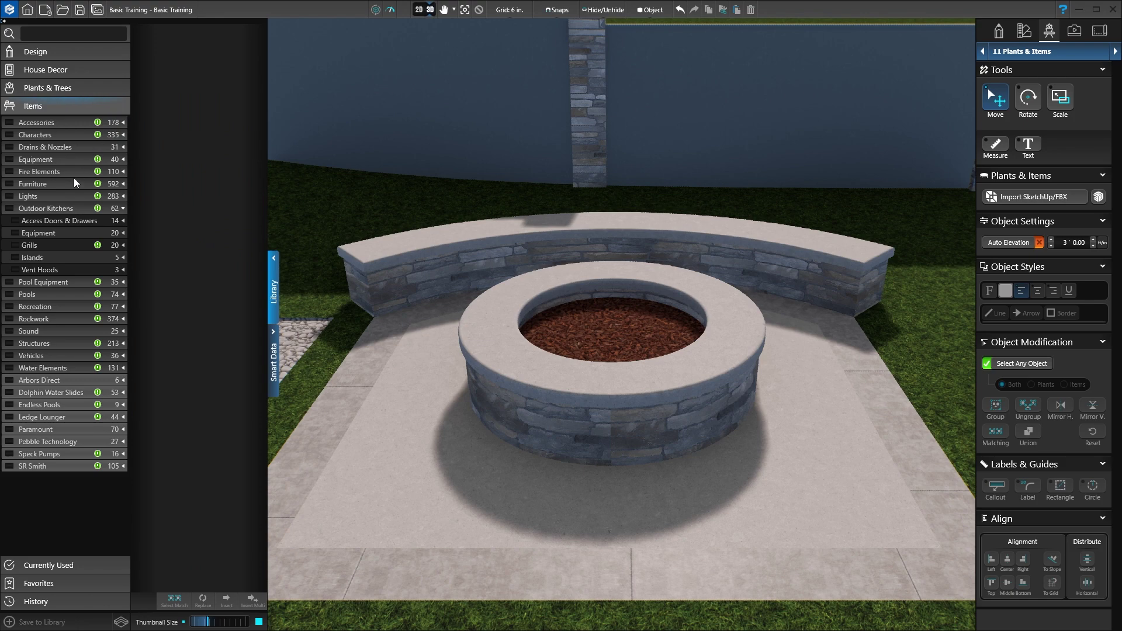
click(52, 208)
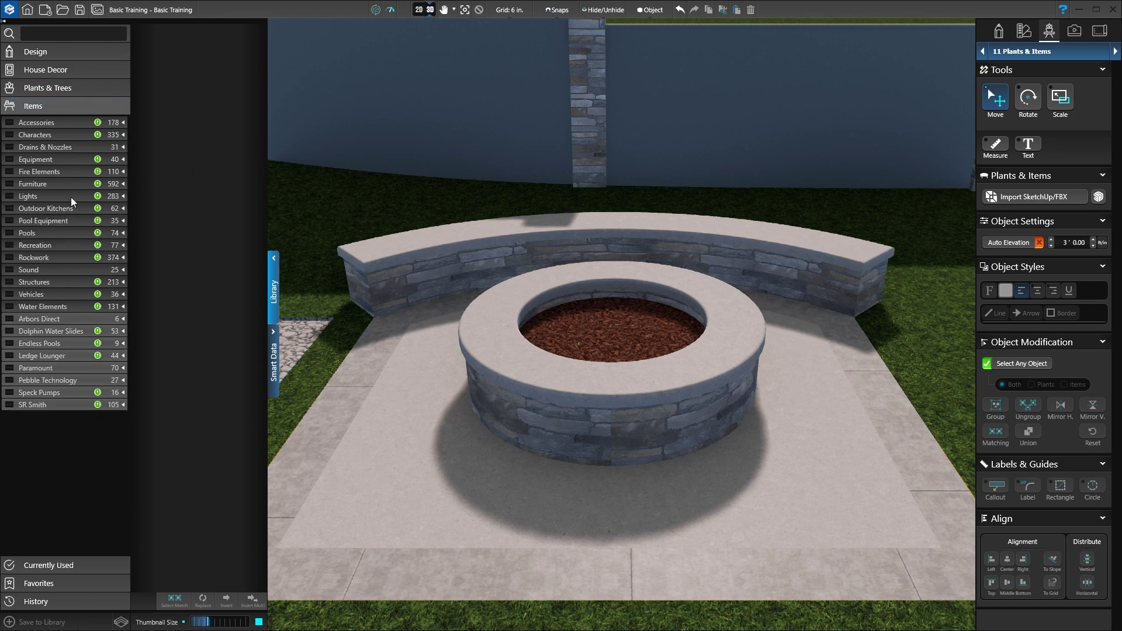
click(122, 172)
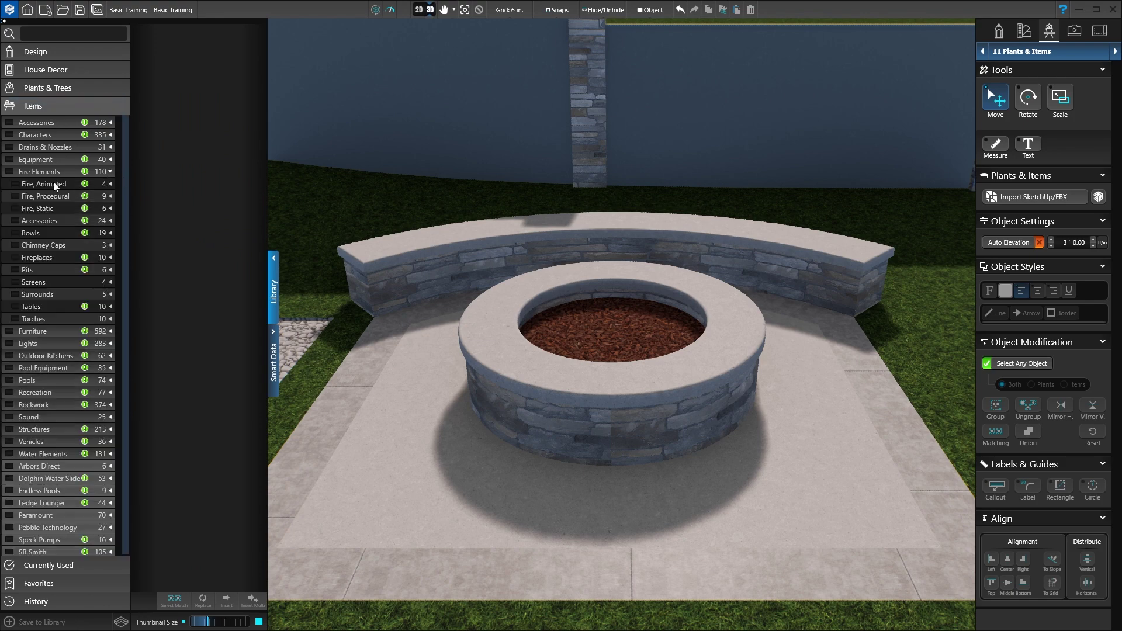
click(36, 185)
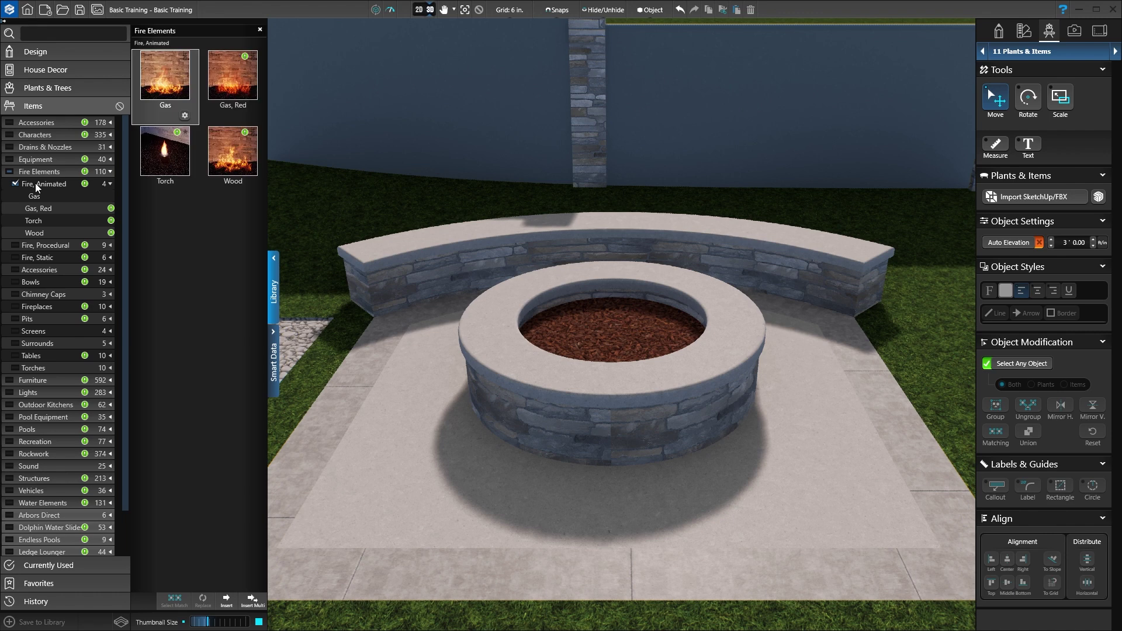
click(170, 71)
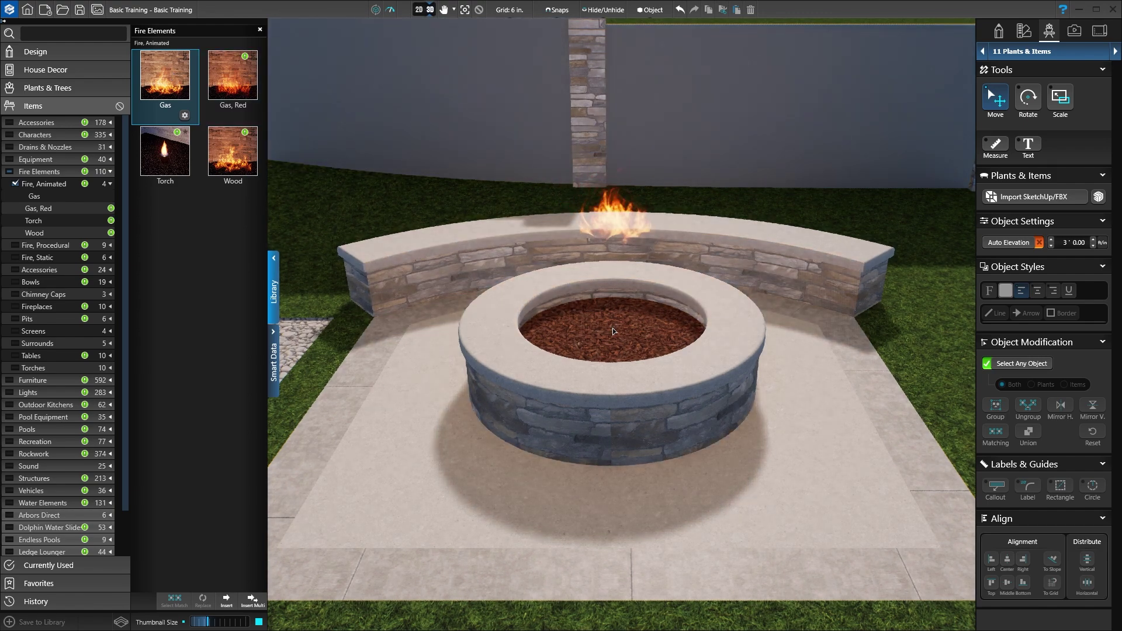
click(613, 329)
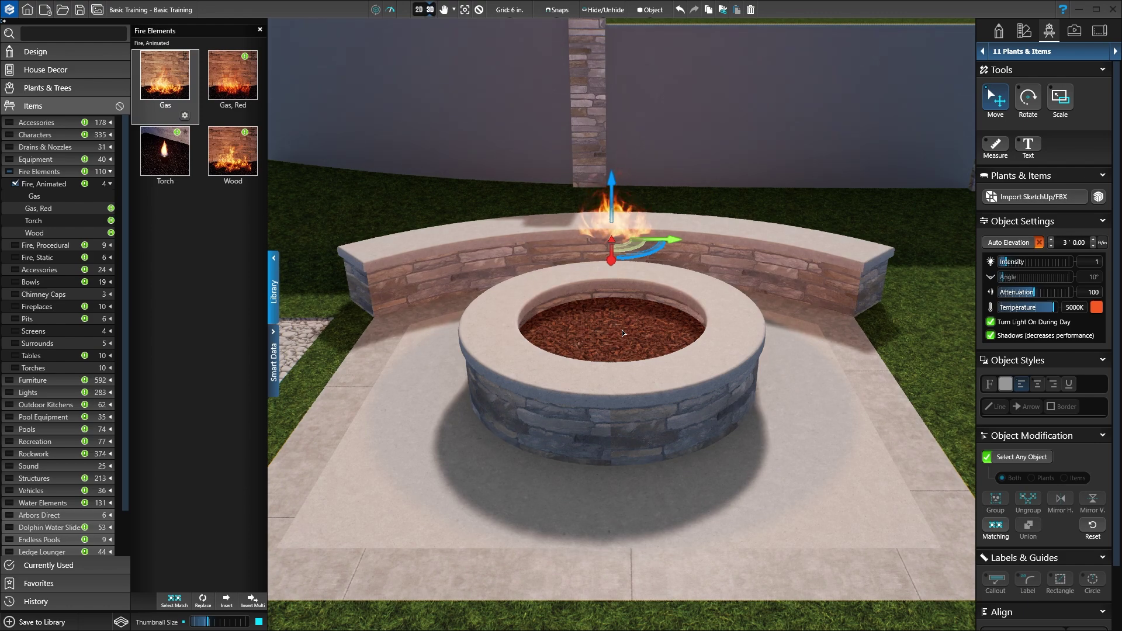
click(1003, 244)
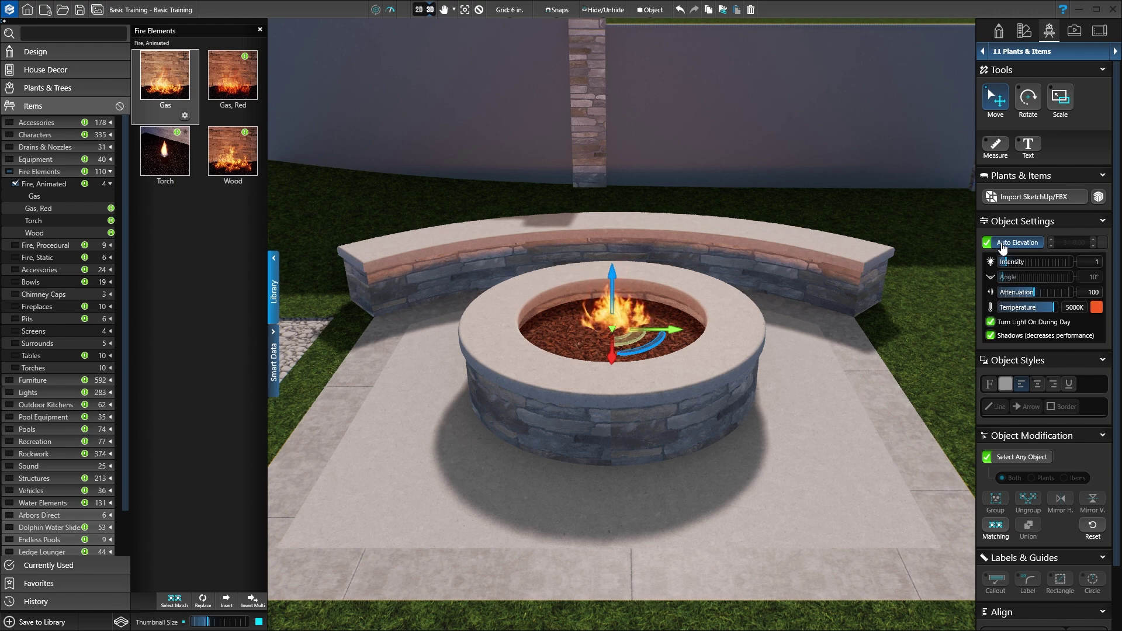
key(F2)
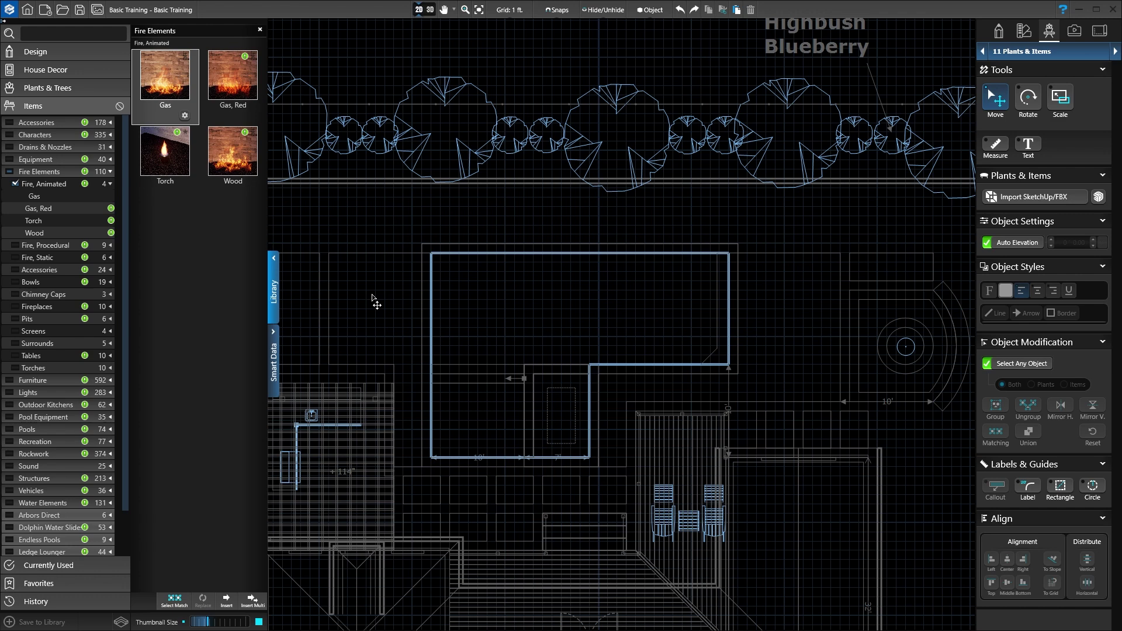
- Place a Sheet Flow 36" scupper from Water Elements > Scuppers on the top wall, rotated along it
click(120, 106)
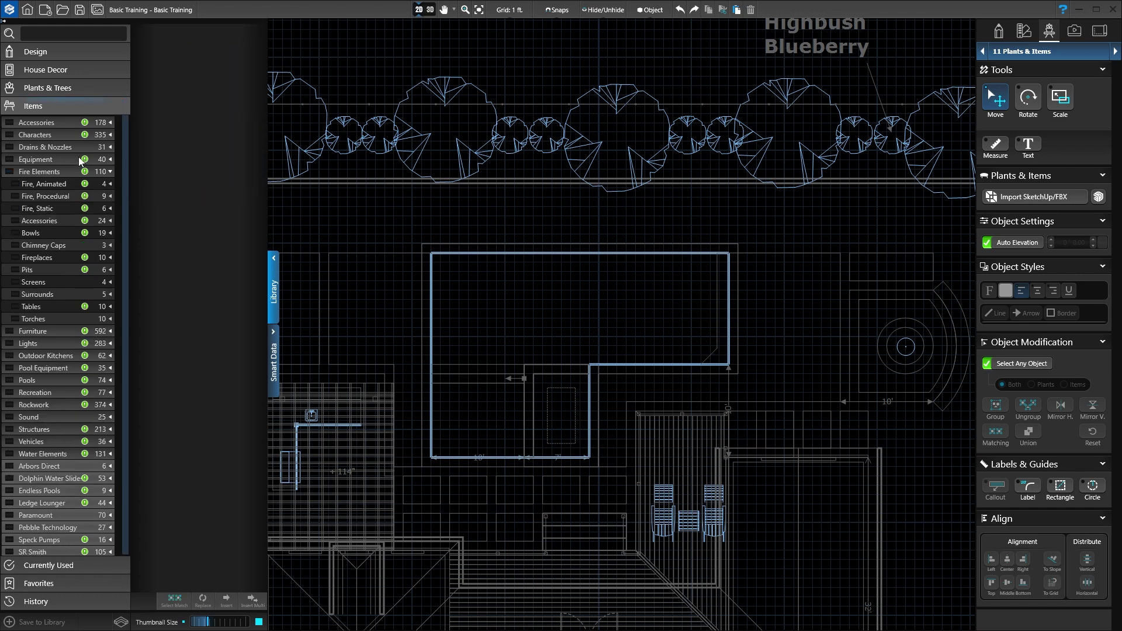
click(61, 172)
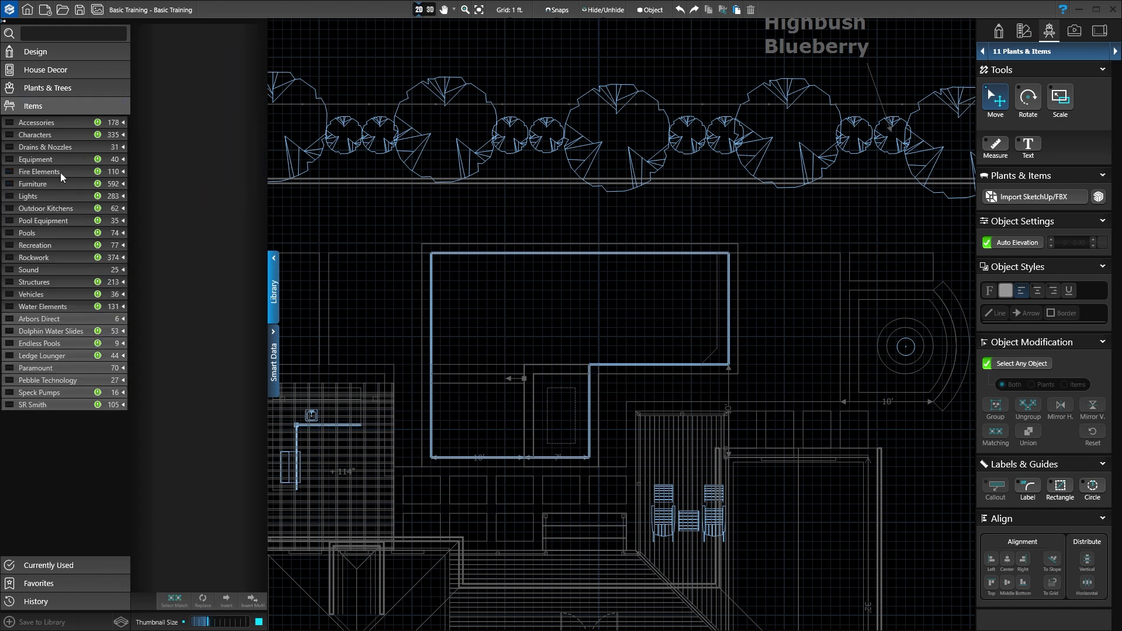
click(32, 305)
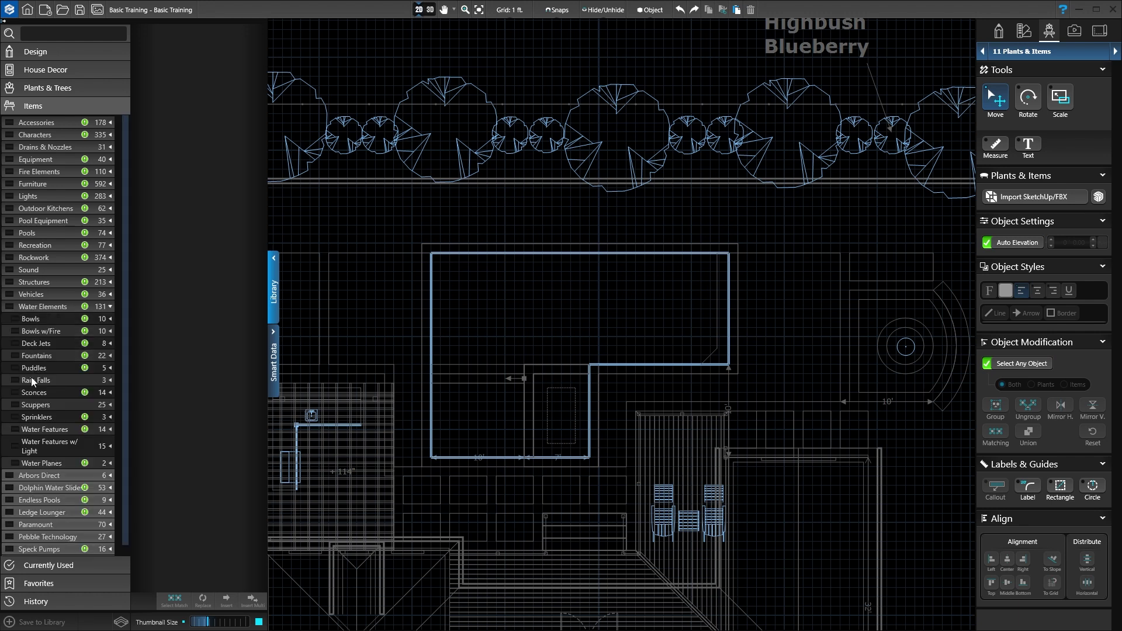
click(32, 406)
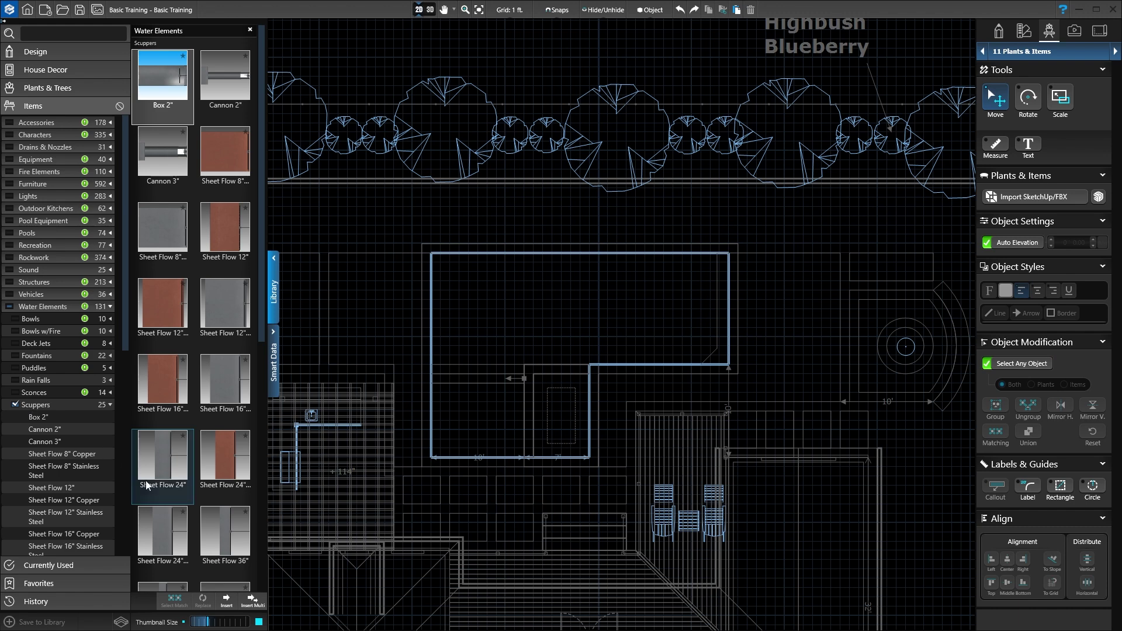
click(224, 534)
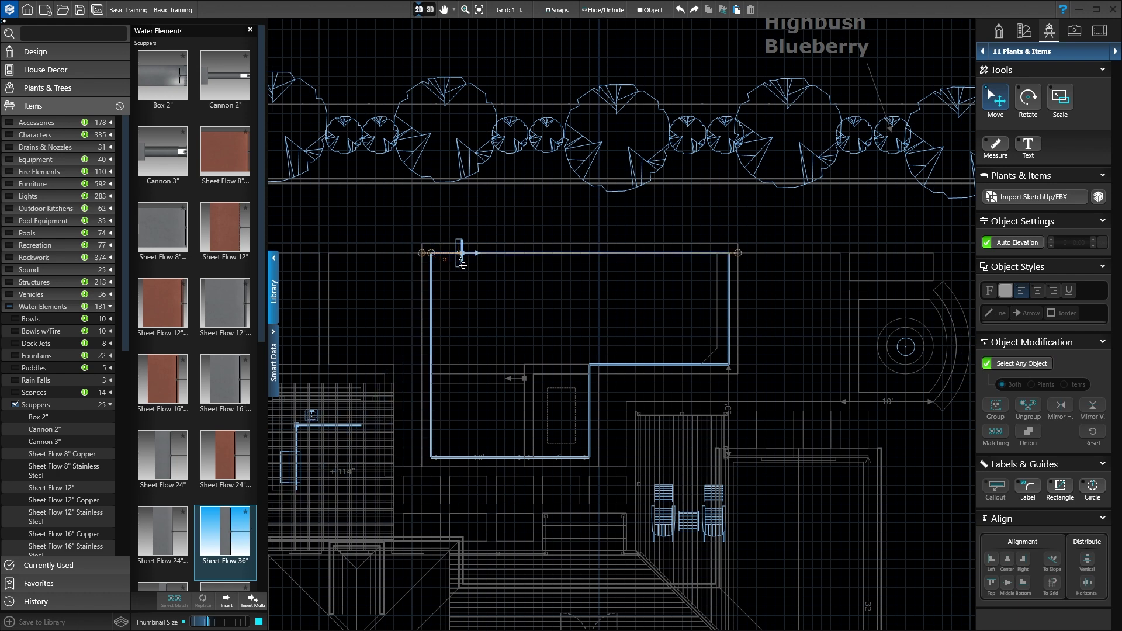
click(483, 265)
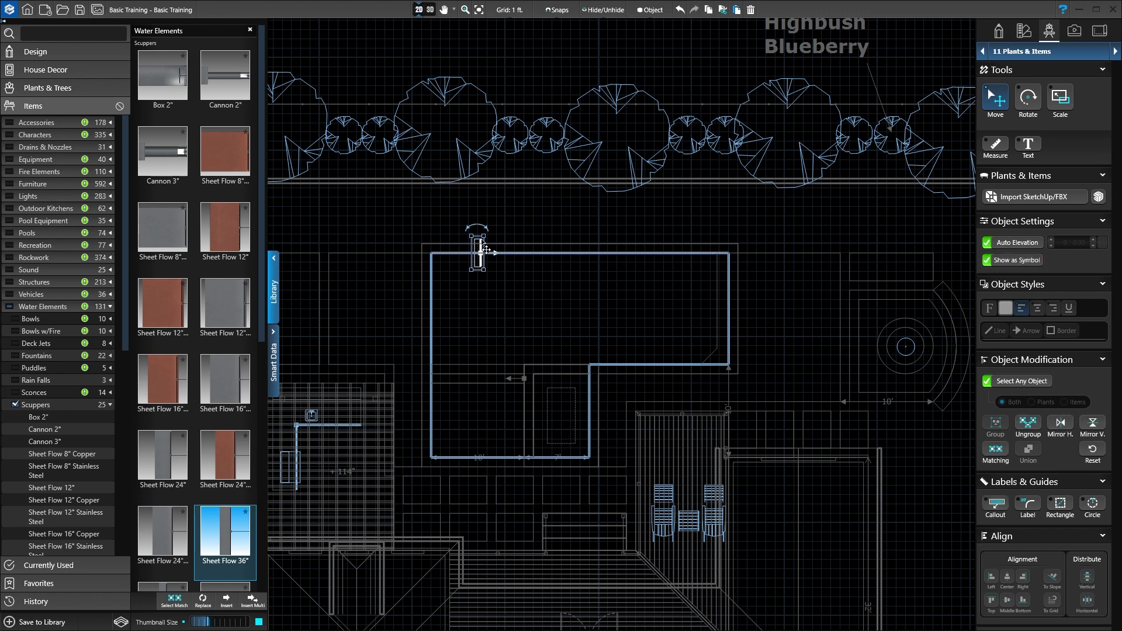
drag(480, 227, 504, 271)
- Set the scupper's elevation manually to 1' 3" and drag a copy further right along the wall
click(1017, 246)
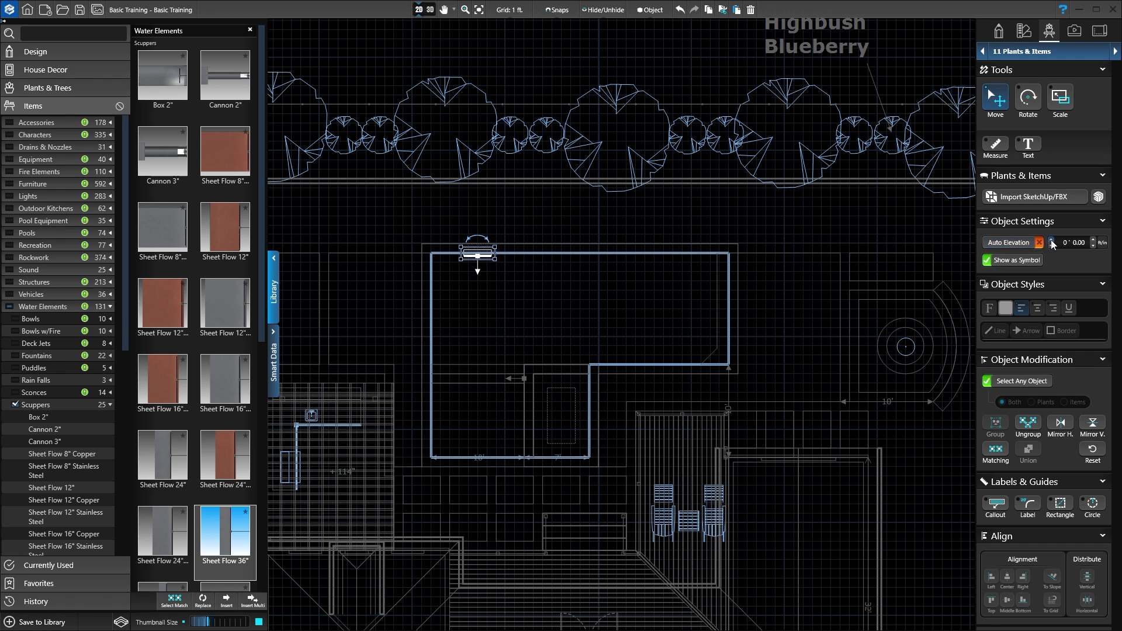
click(1052, 240)
click(1092, 240)
drag(485, 261, 677, 265)
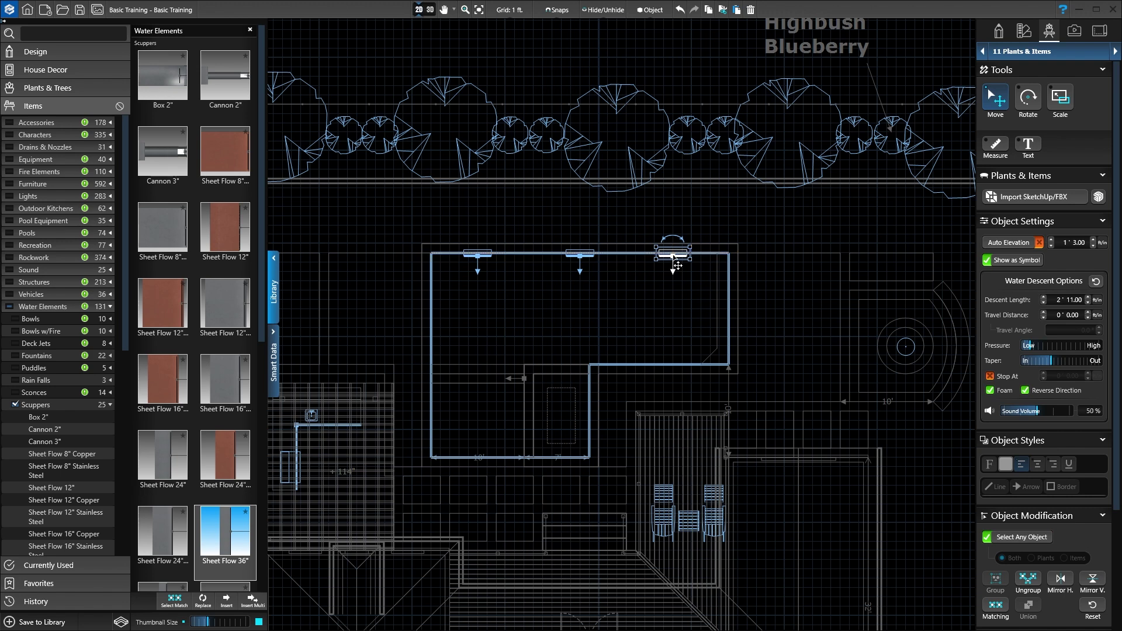
- Select all three scuppers, apply Distribute Horizontal to space them evenly, then select the middle one
ctrl+click(581, 257)
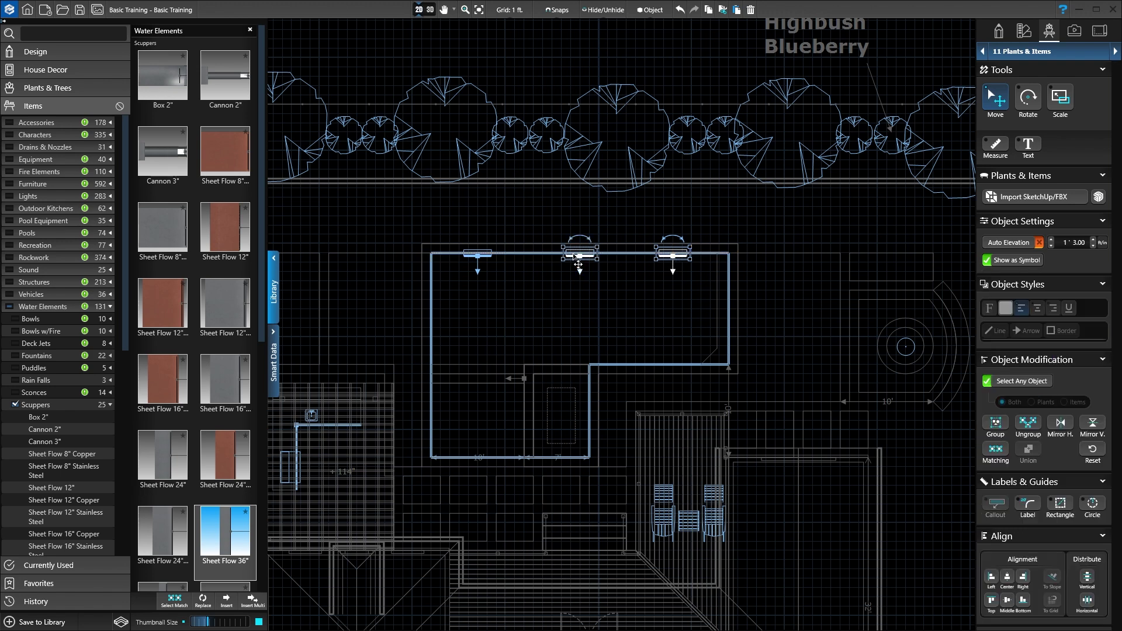
ctrl+click(479, 261)
click(1087, 600)
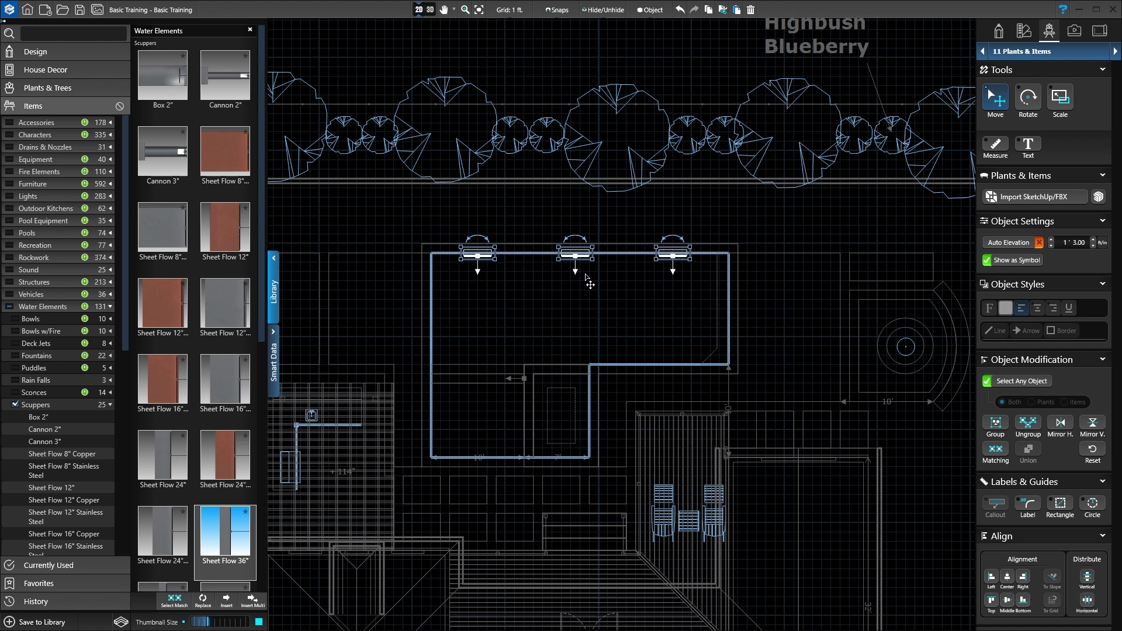
click(579, 278)
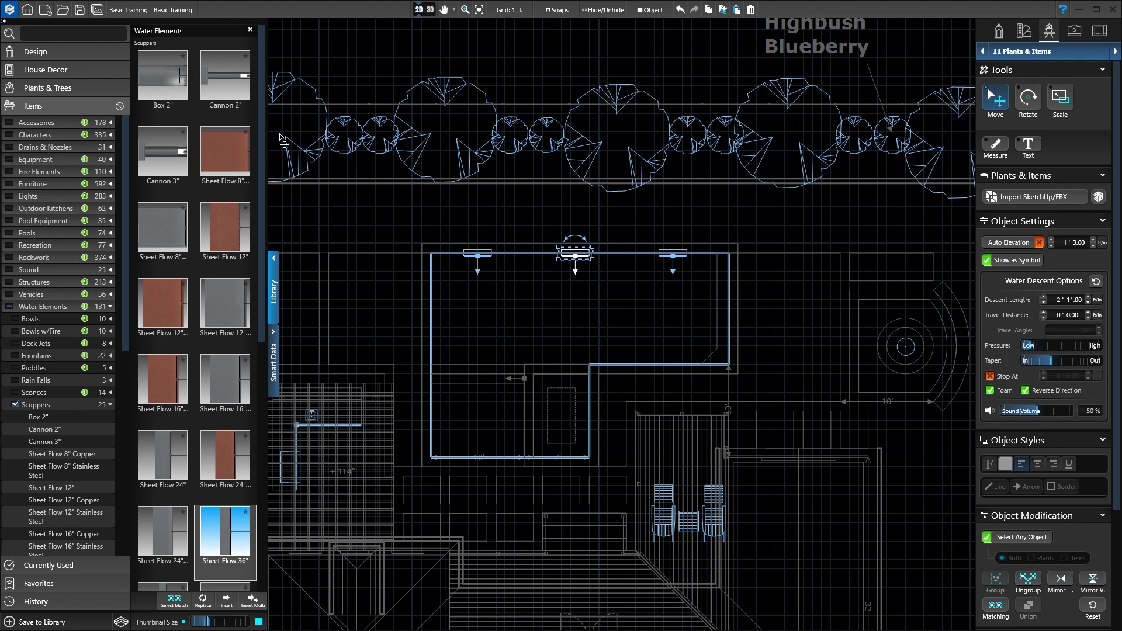
click(104, 37)
- Search the library for 'Pool Light', choose 6" Animated, and turn Auto Elevation back on
text(Pool Light)
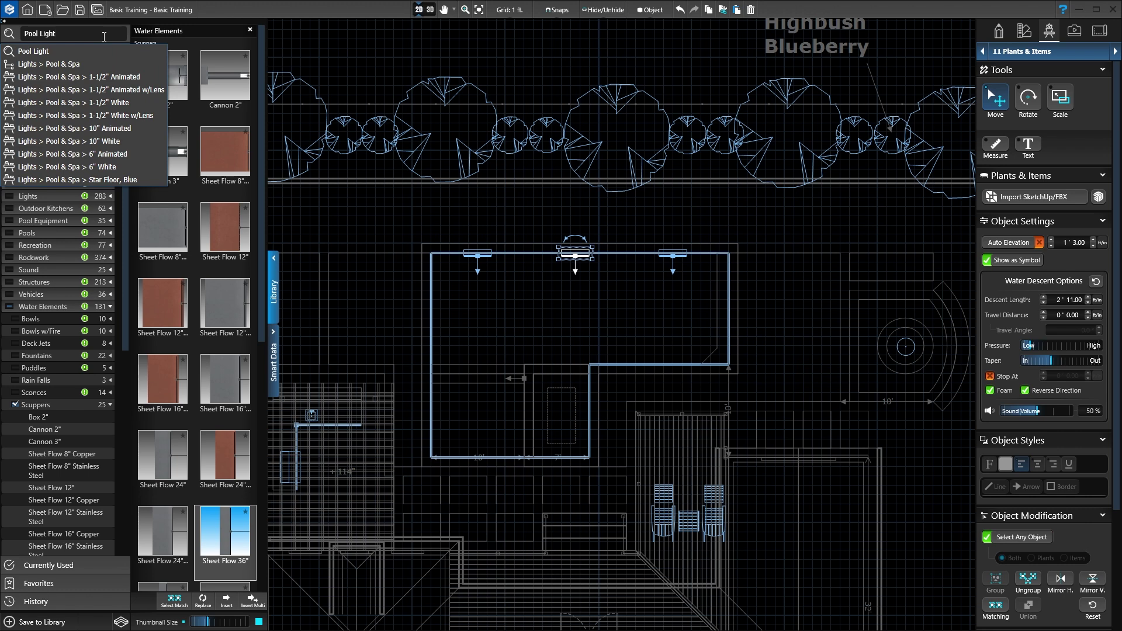
key(Return)
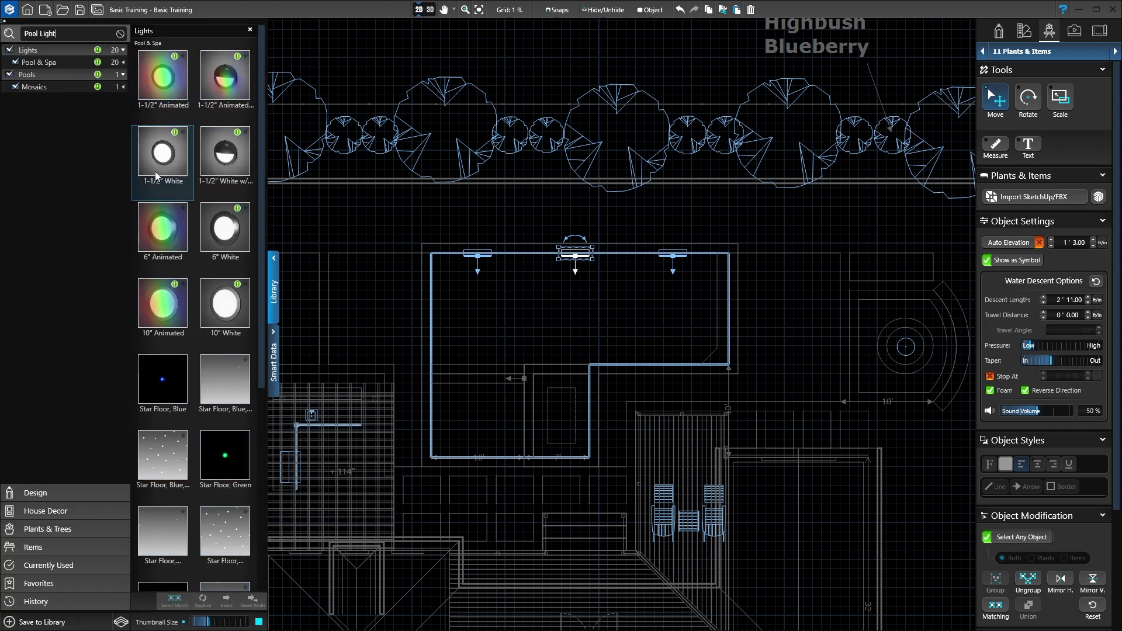
click(159, 228)
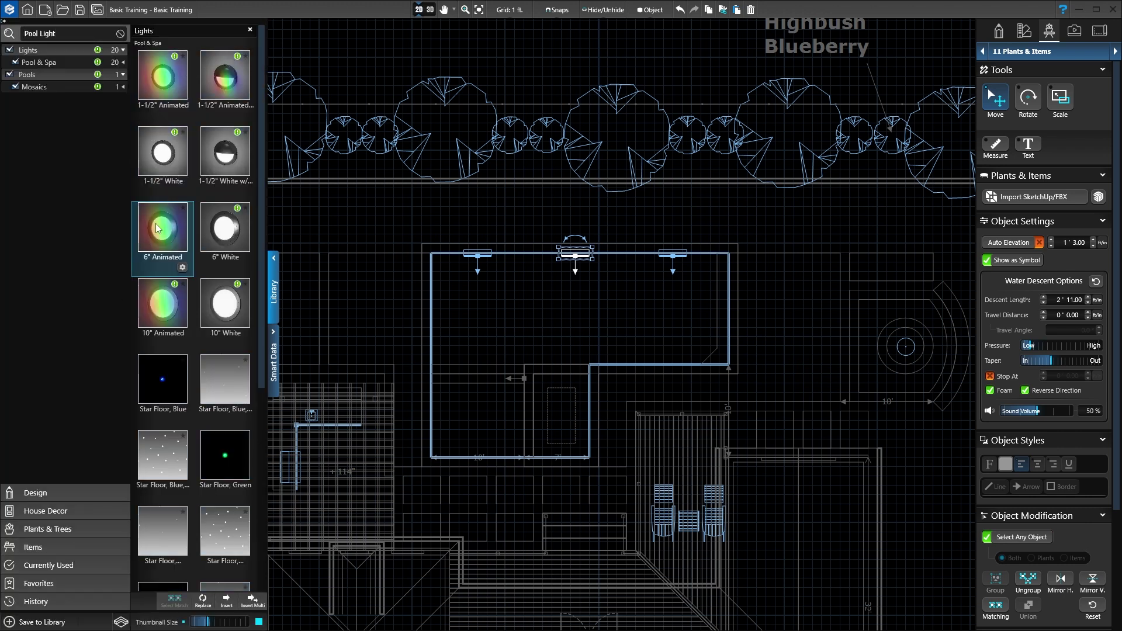
click(987, 243)
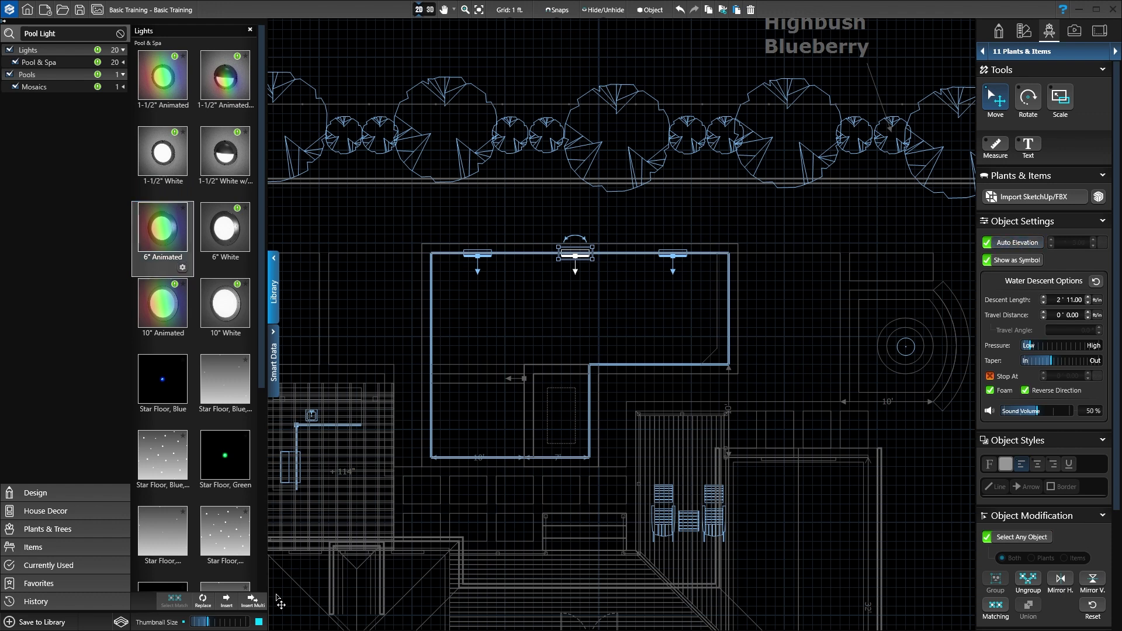
- Place the 6" Animated light with Insert Multi and move it onto the pool's inner wall
click(252, 601)
click(479, 374)
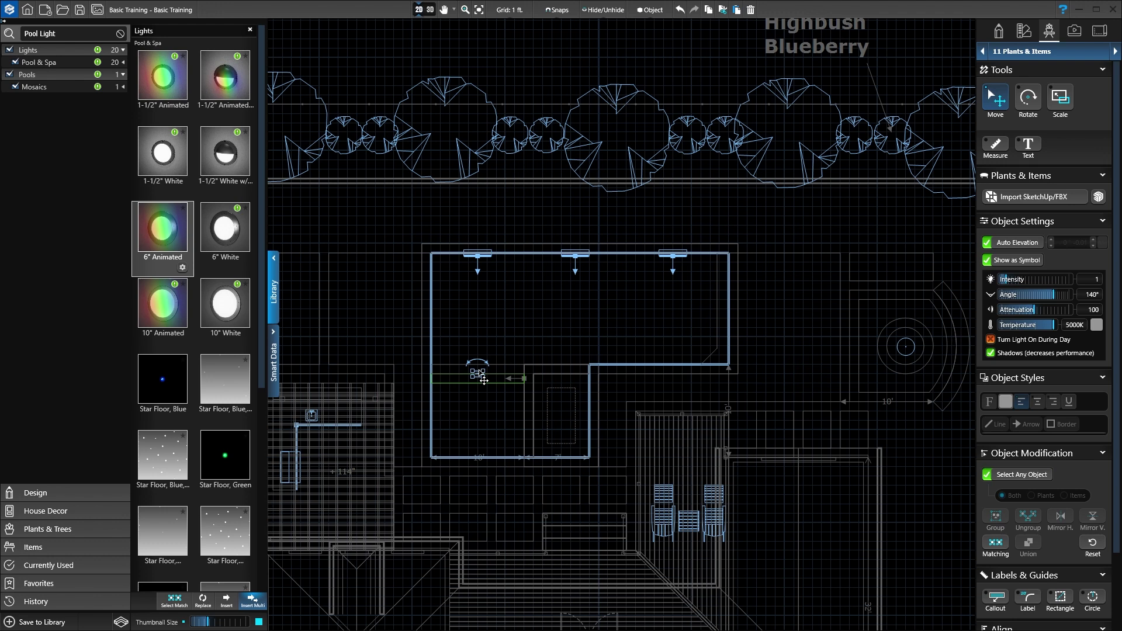
click(562, 444)
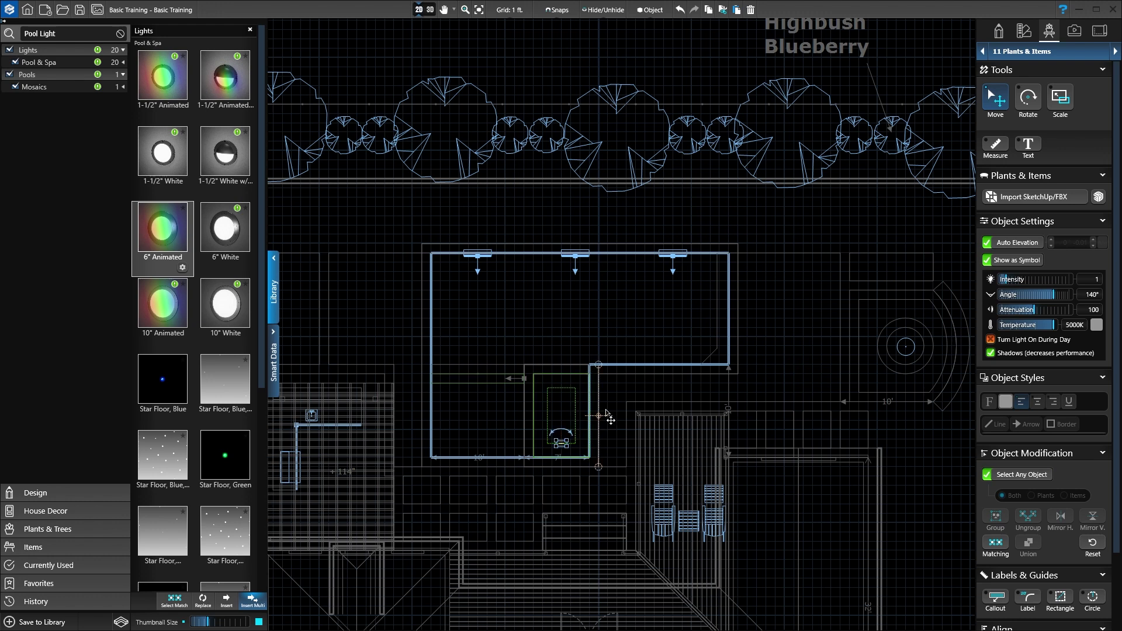
click(661, 367)
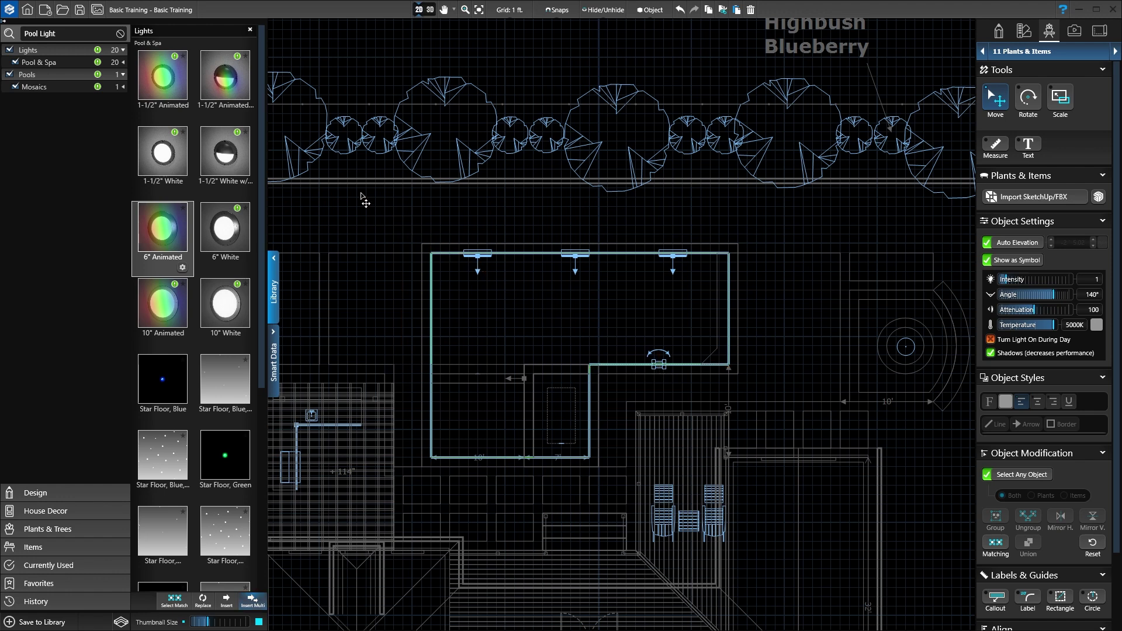
click(74, 34)
- Search the library for 'Landscape Light' and choose the Dome light
text(Landscape Light)
key(Return)
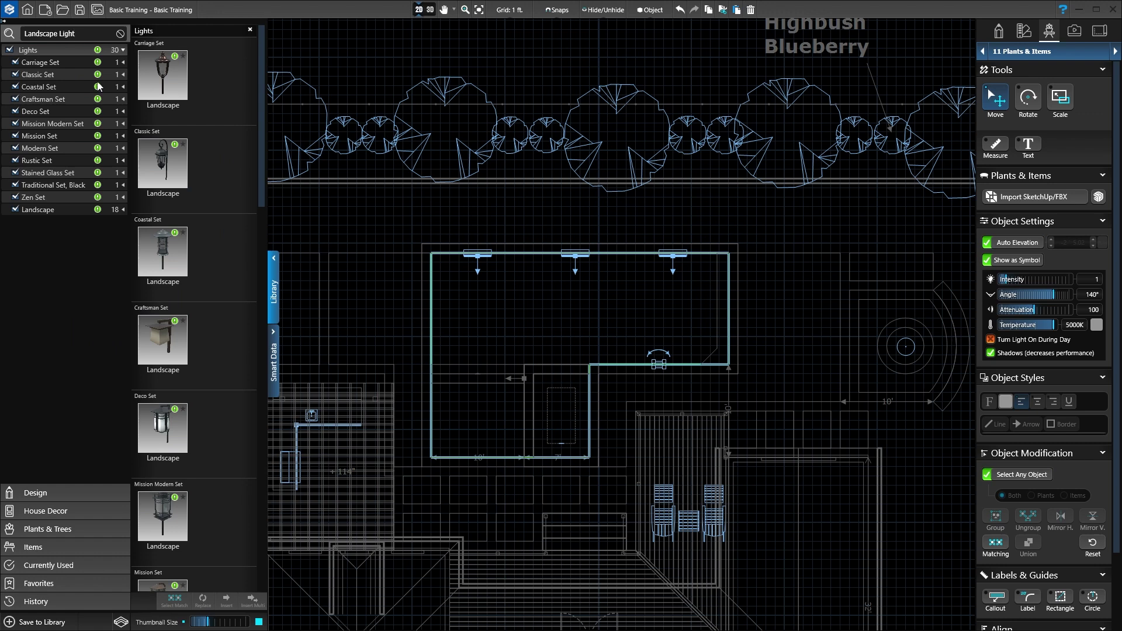
scroll(217, 317, down, 5)
scroll(219, 323, down, 4)
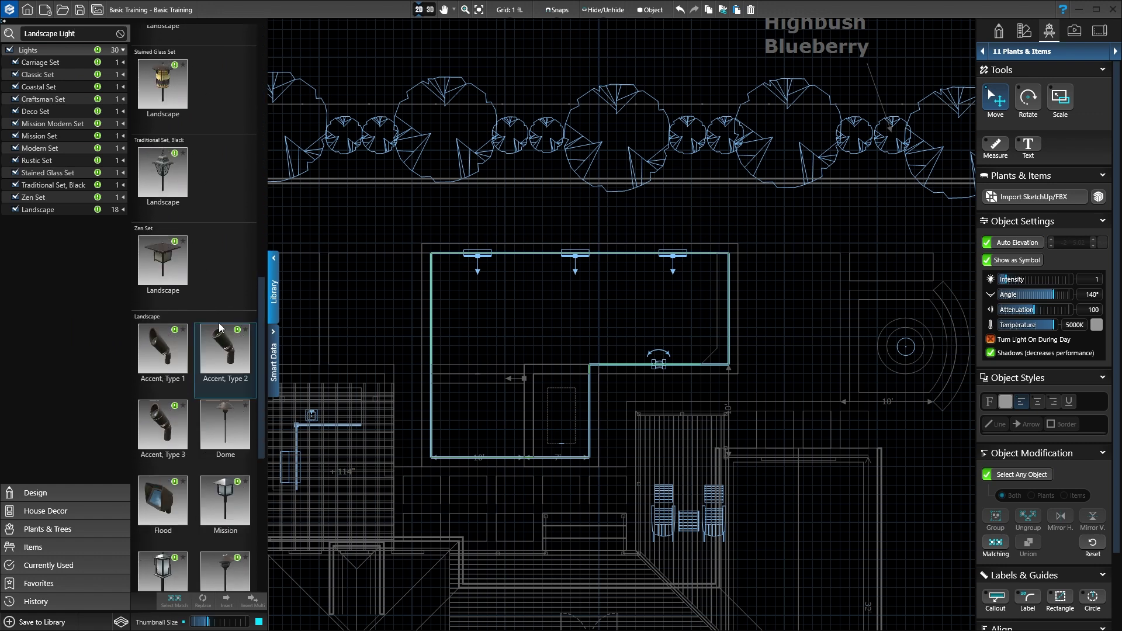
click(225, 427)
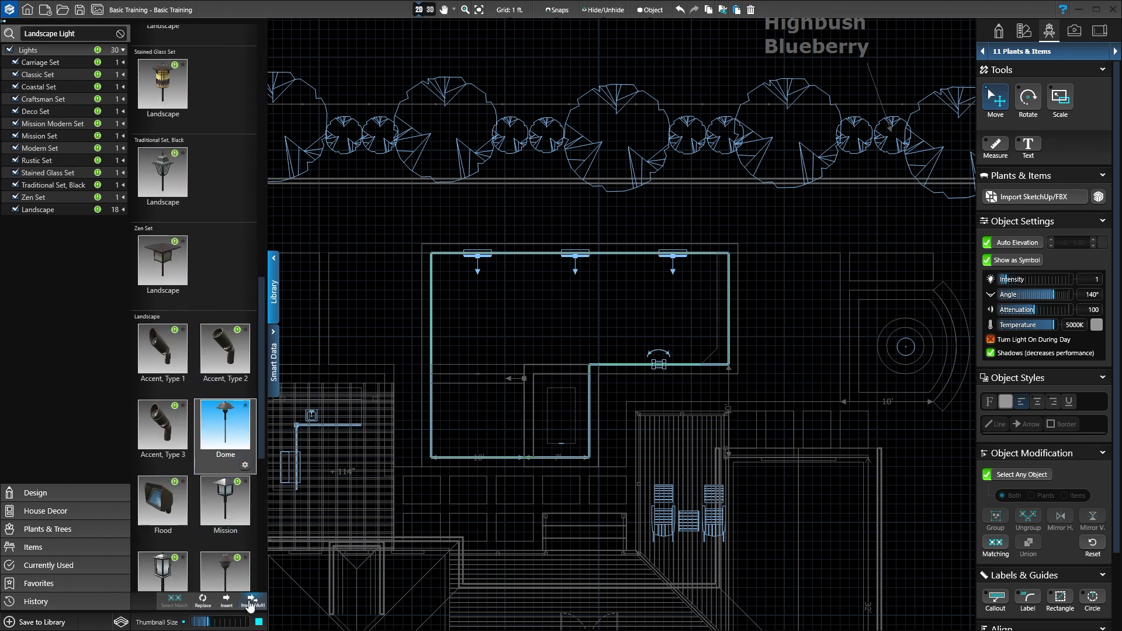
- Place four Dome lights along the hedge line at the top of the yard using Insert Multi
click(251, 601)
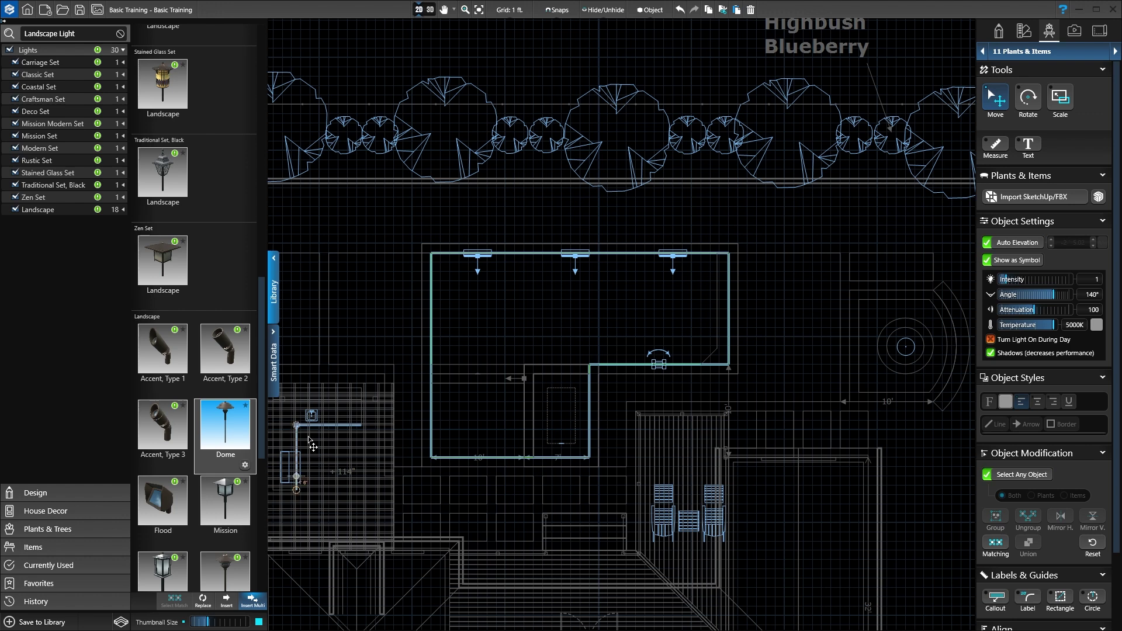
click(356, 169)
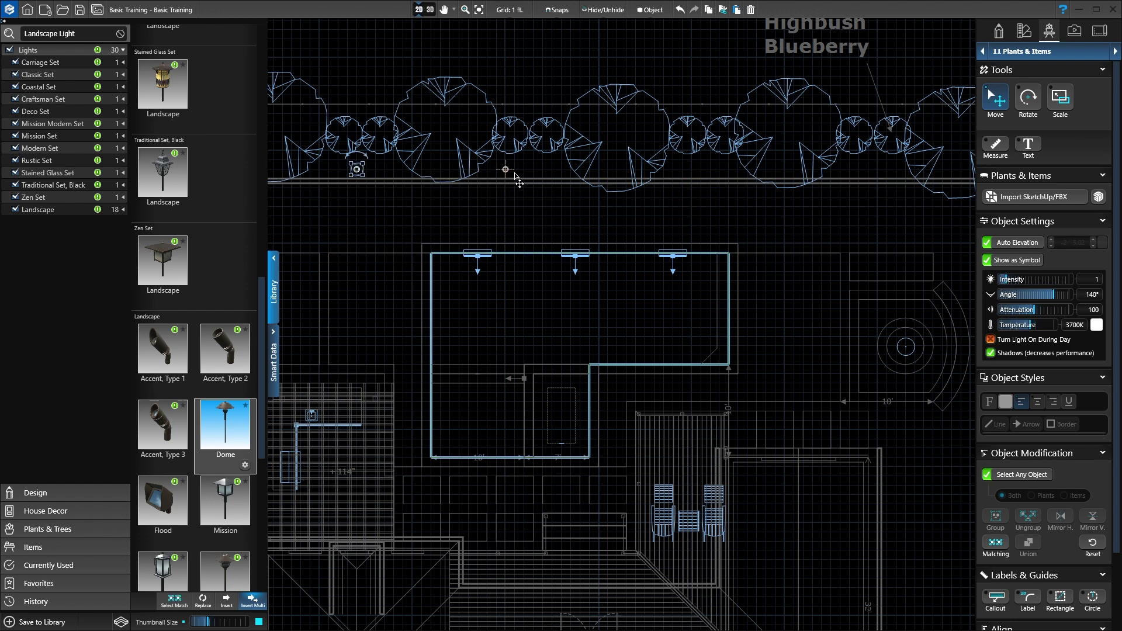
click(534, 169)
click(700, 169)
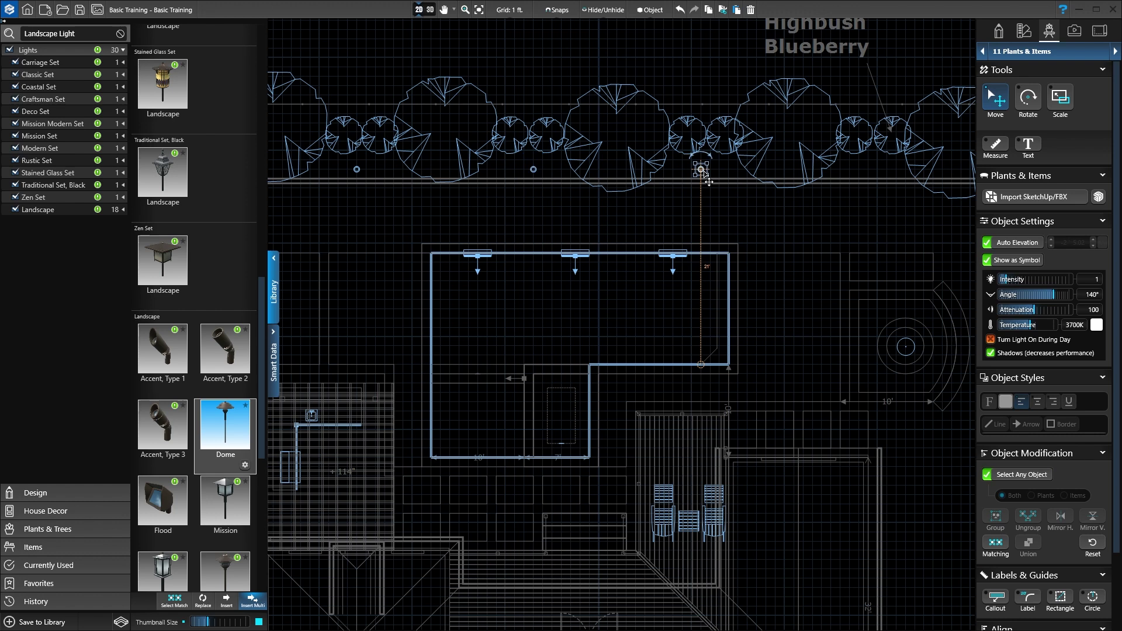
click(869, 170)
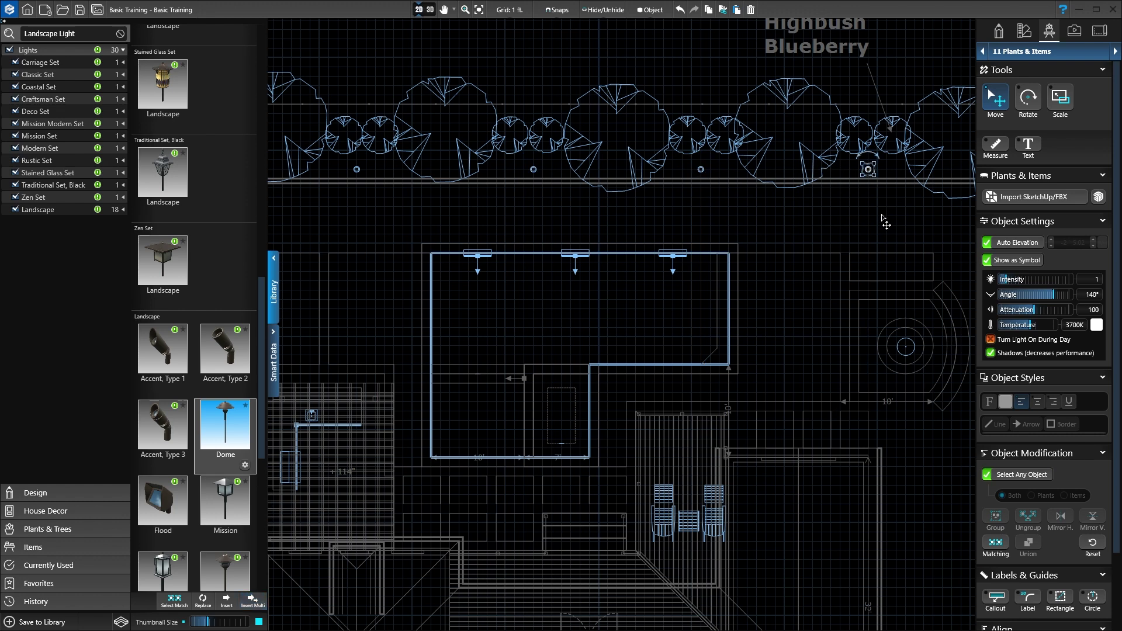
- Select the four matching Dome lights, distribute them horizontally, and view the design in 3D
click(991, 545)
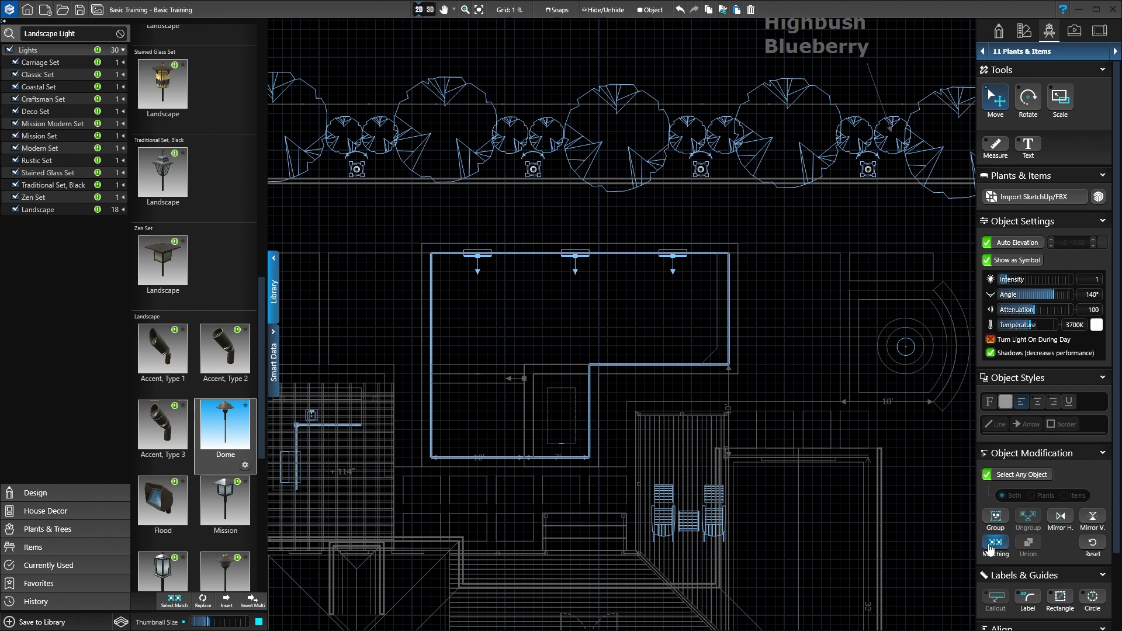
scroll(992, 549, down, 3)
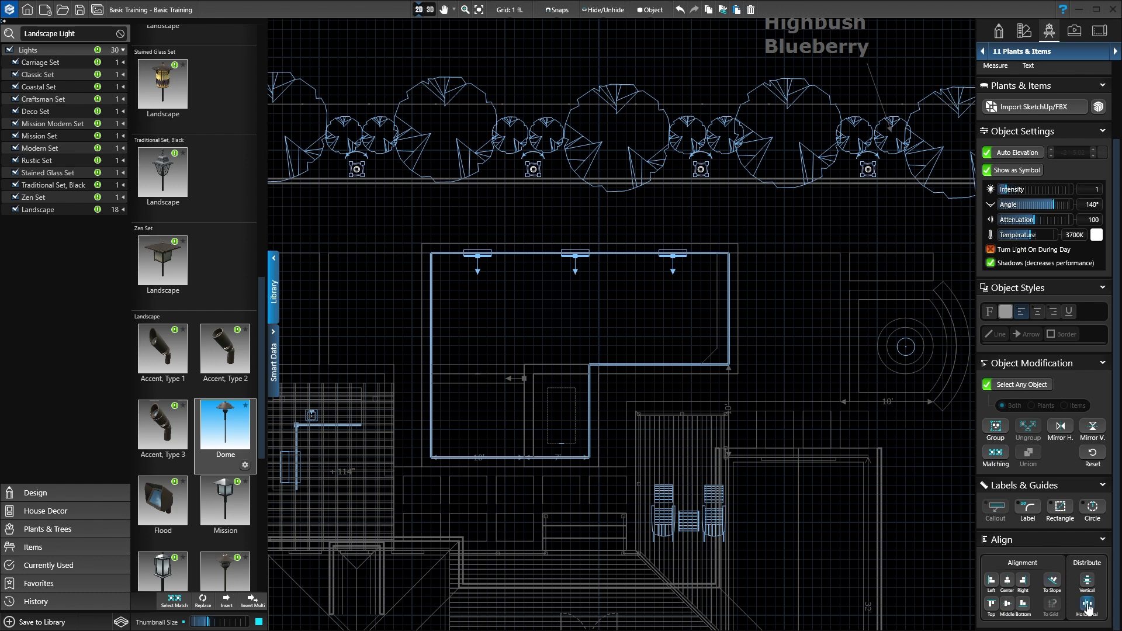
click(1087, 604)
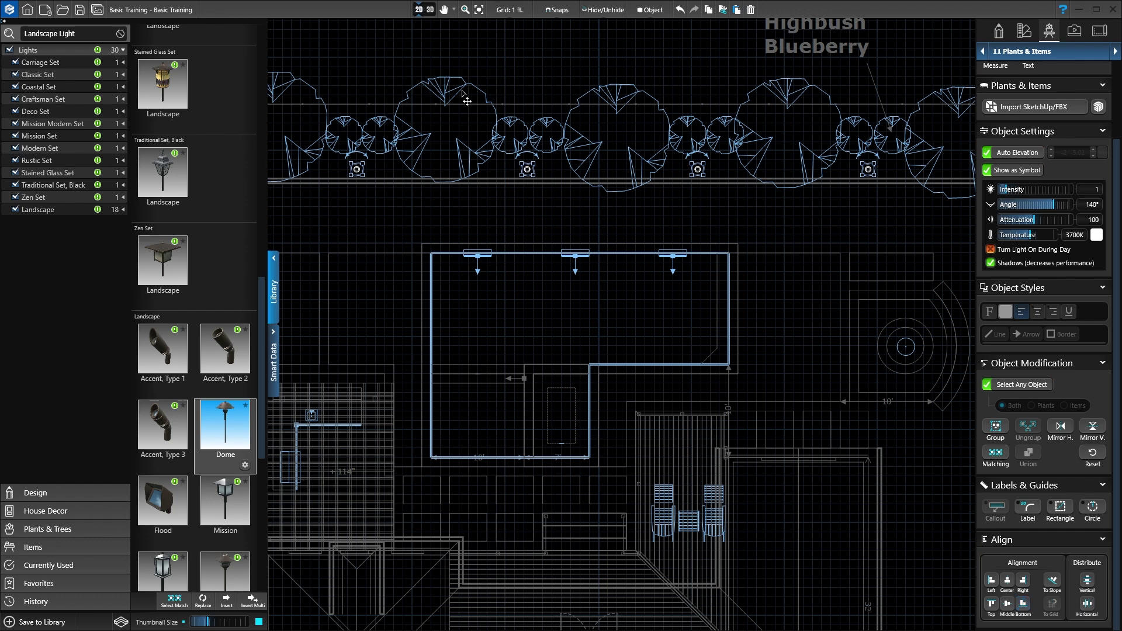
click(428, 11)
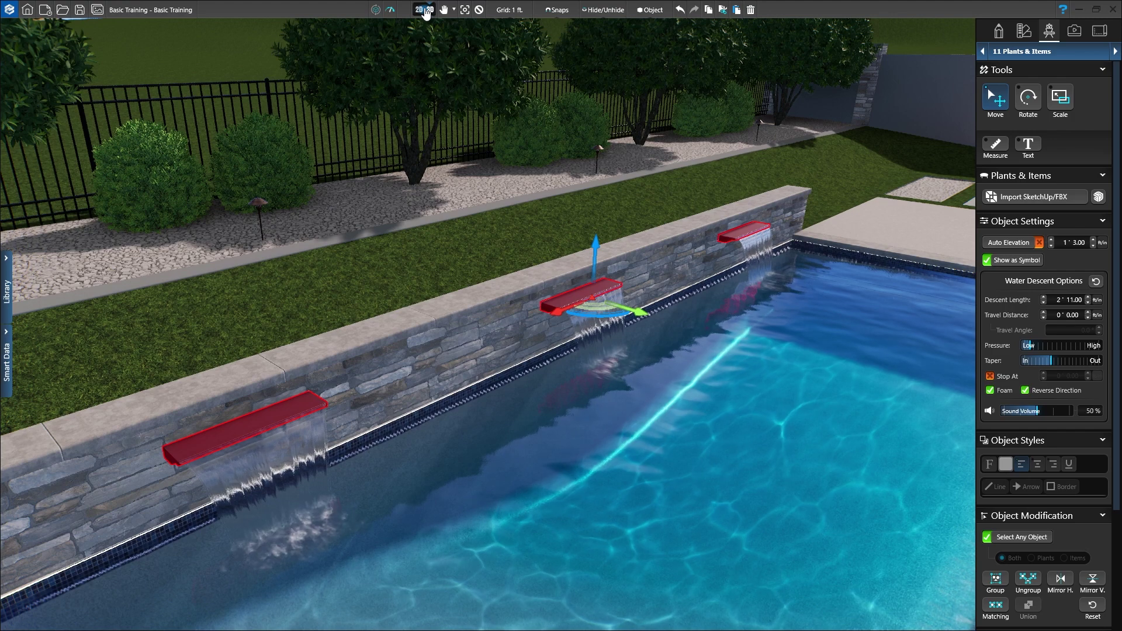